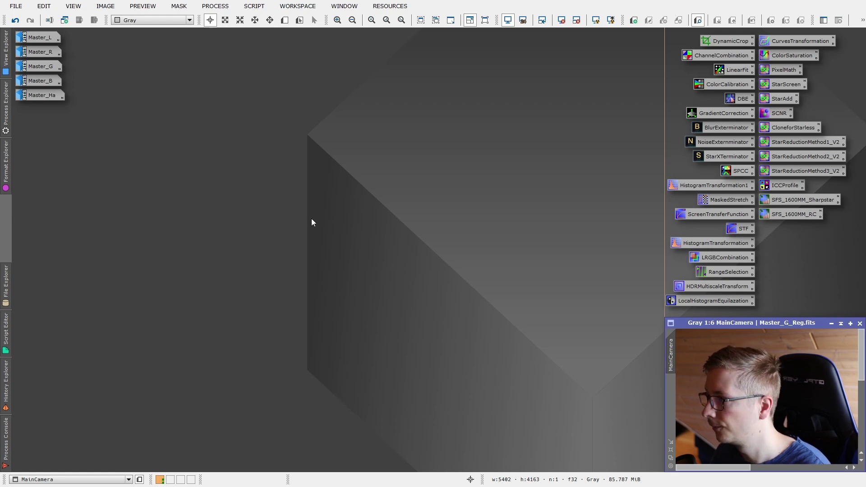
Preview the Master_L, Master_R, Master_B and Master_G images, then return them to icons
{"action": "double_click", "coordinate": [41, 38]}
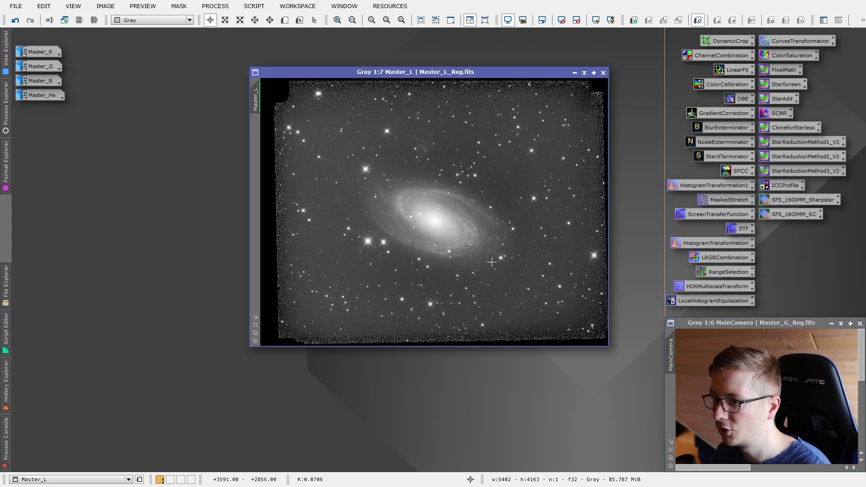
{"action": "scroll", "coordinate": [486, 259], "scroll_direction": "up", "scroll_amount": 1}
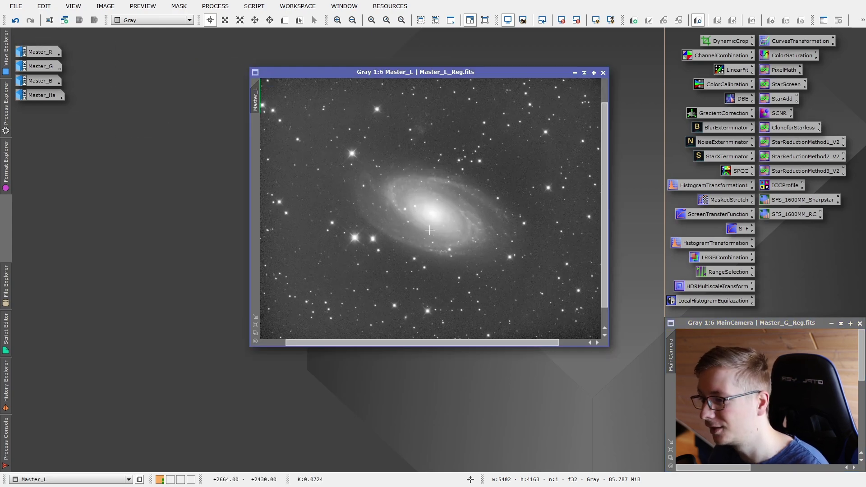
{"action": "left_click", "coordinate": [575, 73]}
{"action": "double_click", "coordinate": [41, 54]}
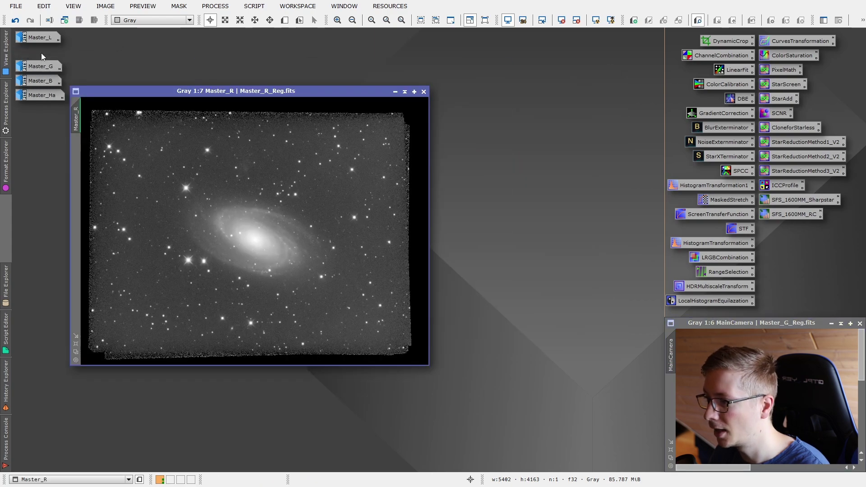
{"action": "double_click", "coordinate": [36, 80]}
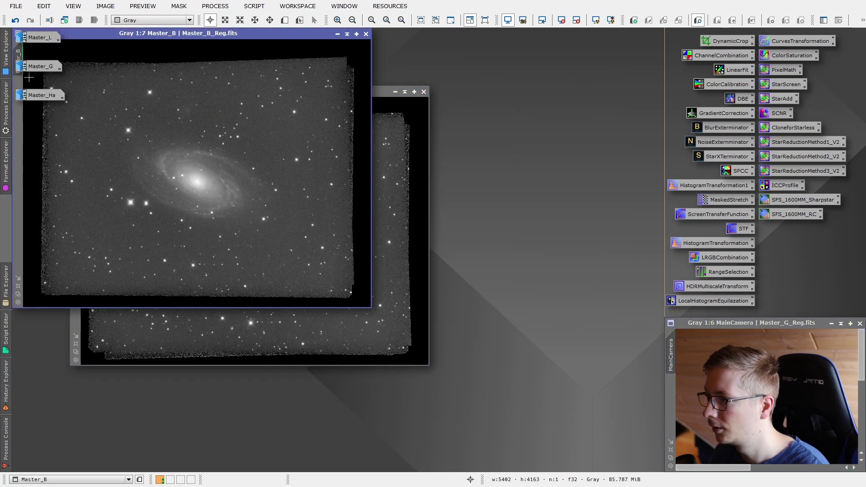
{"action": "left_click_drag", "start_coordinate": [209, 41], "coordinate": [504, 157]}
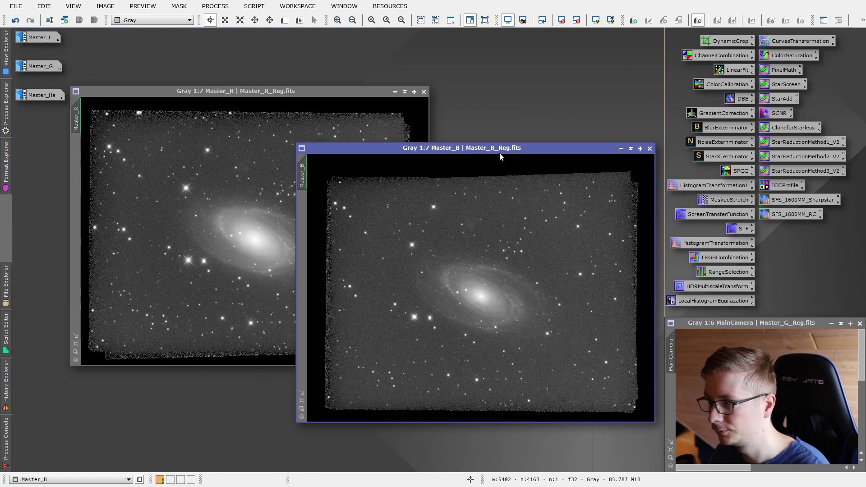
{"action": "double_click", "coordinate": [38, 66]}
{"action": "left_click_drag", "start_coordinate": [244, 47], "coordinate": [349, 98]}
{"action": "left_click", "coordinate": [459, 92]}
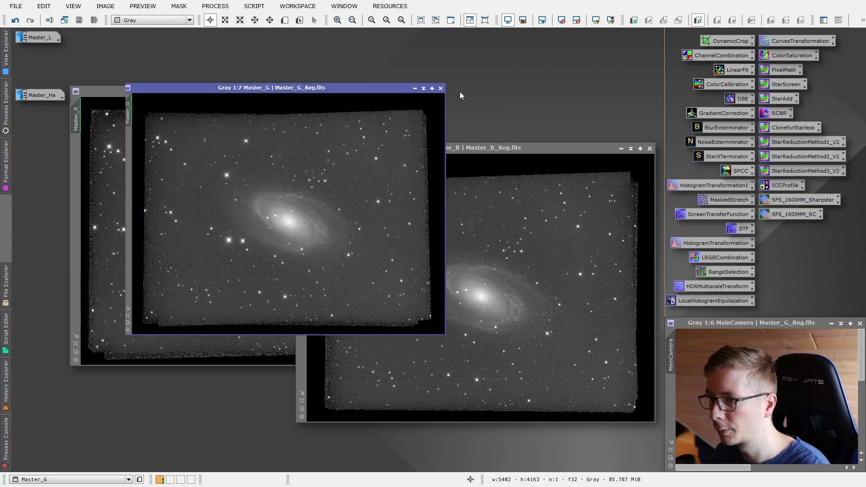
{"action": "left_click", "coordinate": [621, 149]}
{"action": "left_click", "coordinate": [395, 92]}
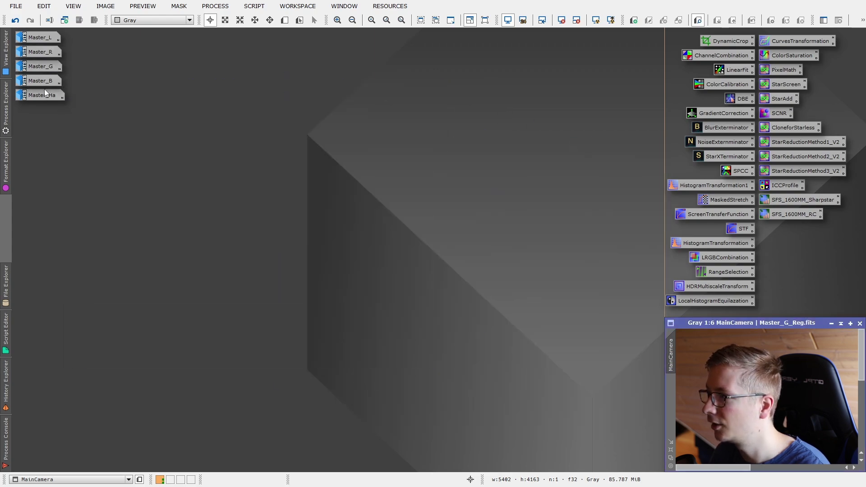
Look over the Master_Ha image and iconize it again
{"action": "double_click", "coordinate": [42, 93]}
{"action": "left_click_drag", "start_coordinate": [265, 72], "coordinate": [405, 95]}
{"action": "scroll", "coordinate": [370, 243], "scroll_direction": "up", "scroll_amount": 4}
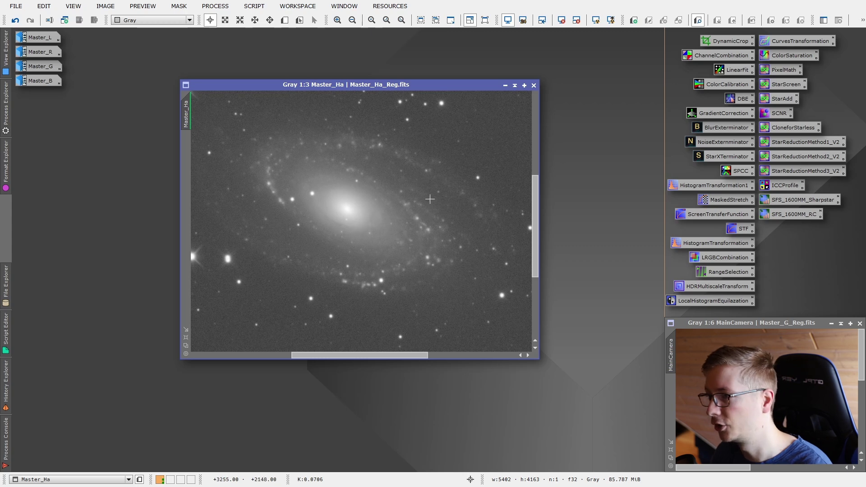
{"action": "left_click", "coordinate": [505, 86]}
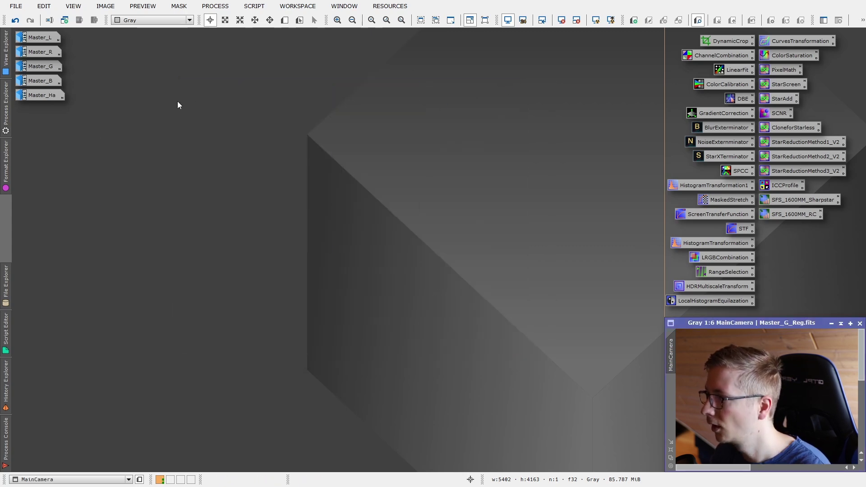
Reopen Master_L, frame a 4530 × 3347 DynamicCrop around M81, save it as Process33, and apply it
{"action": "double_click", "coordinate": [38, 37]}
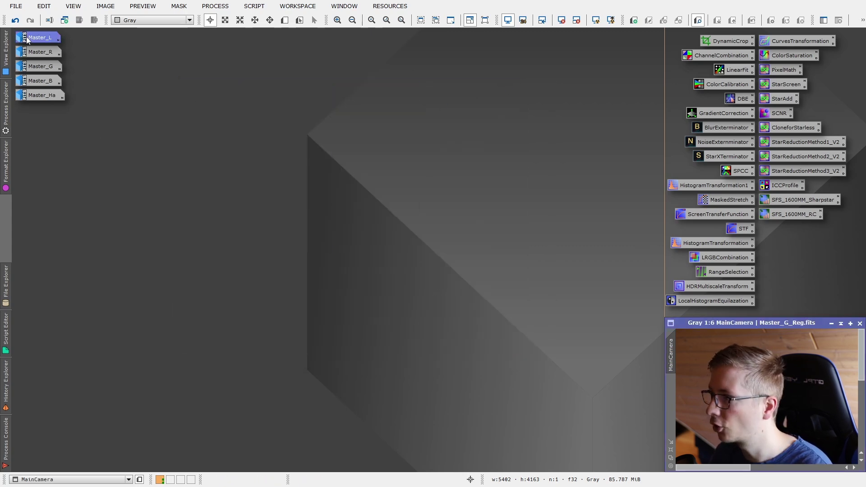
{"action": "scroll", "coordinate": [409, 225], "scroll_direction": "down", "scroll_amount": 2}
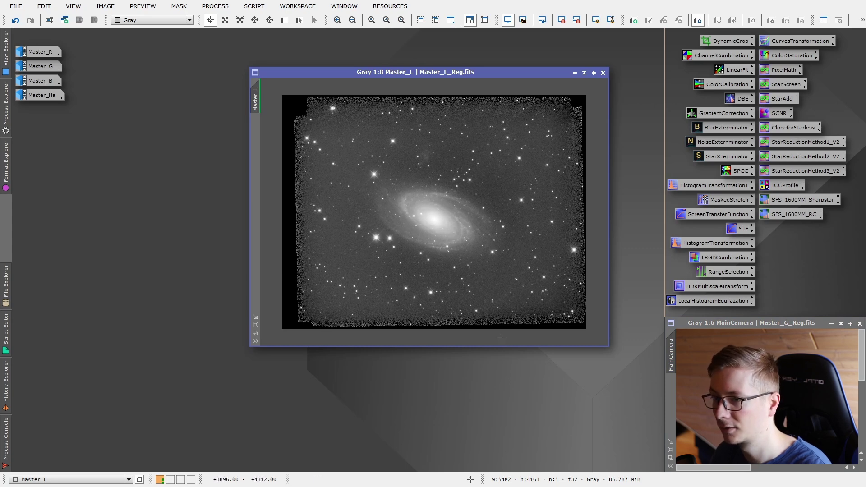
{"action": "double_click", "coordinate": [712, 42]}
{"action": "left_click_drag", "start_coordinate": [510, 72], "coordinate": [397, 80]}
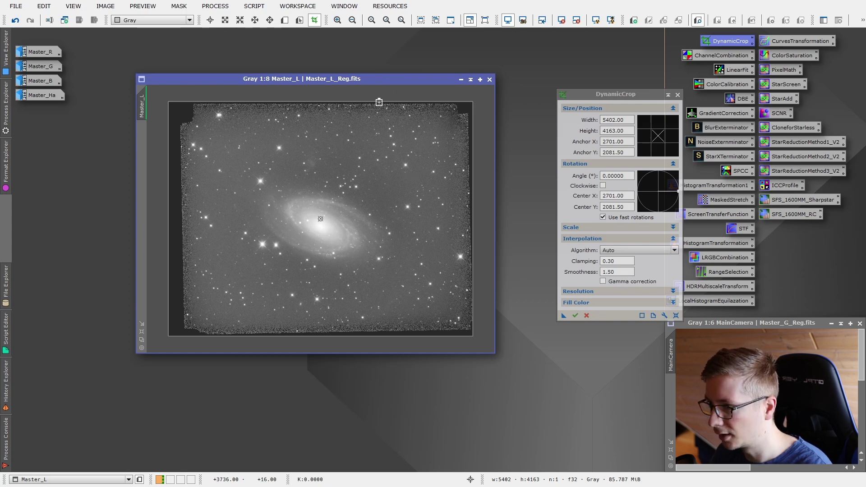
{"action": "left_click_drag", "start_coordinate": [380, 102], "coordinate": [195, 320]}
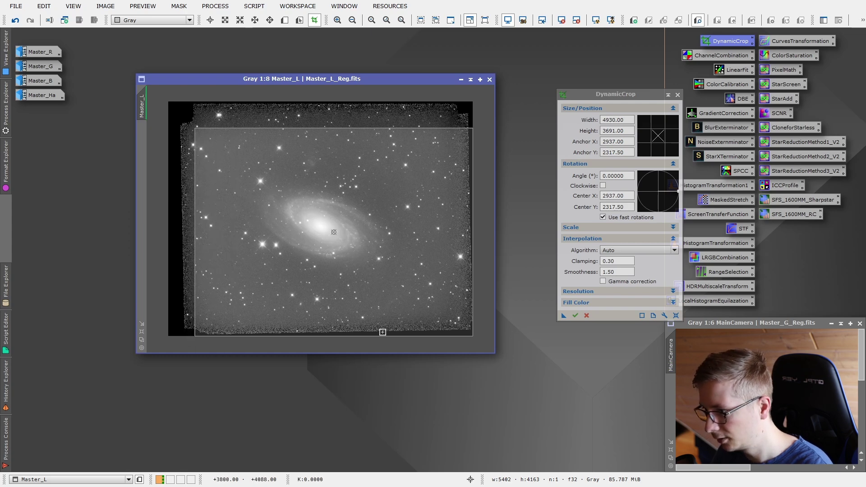
{"action": "left_click_drag", "start_coordinate": [205, 336], "coordinate": [221, 318]}
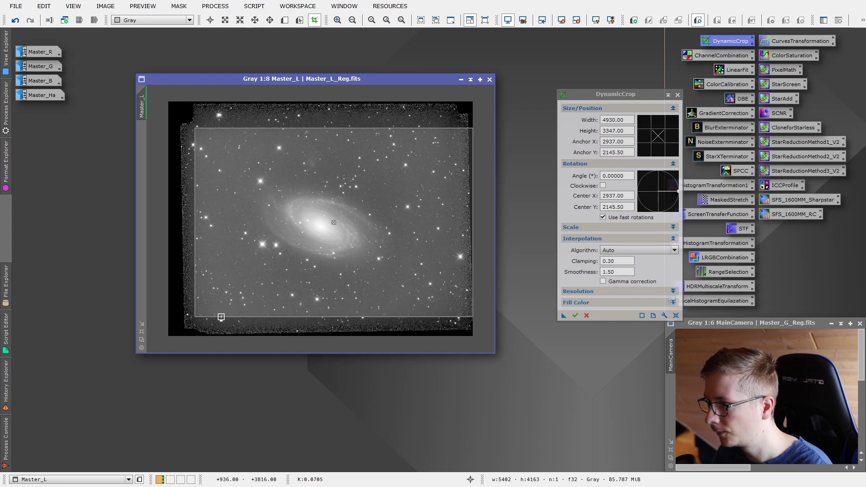
{"action": "left_click_drag", "start_coordinate": [473, 182], "coordinate": [451, 182]}
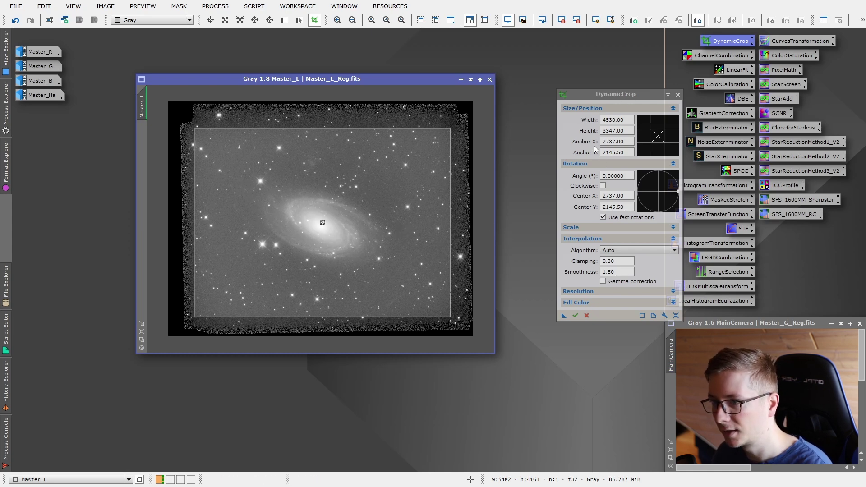
{"action": "left_click_drag", "start_coordinate": [564, 316], "coordinate": [560, 337]}
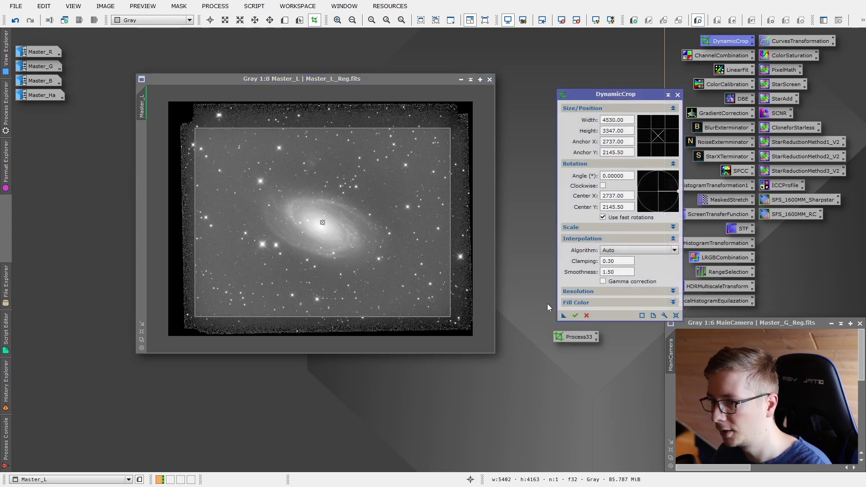
{"action": "left_click", "coordinate": [577, 315]}
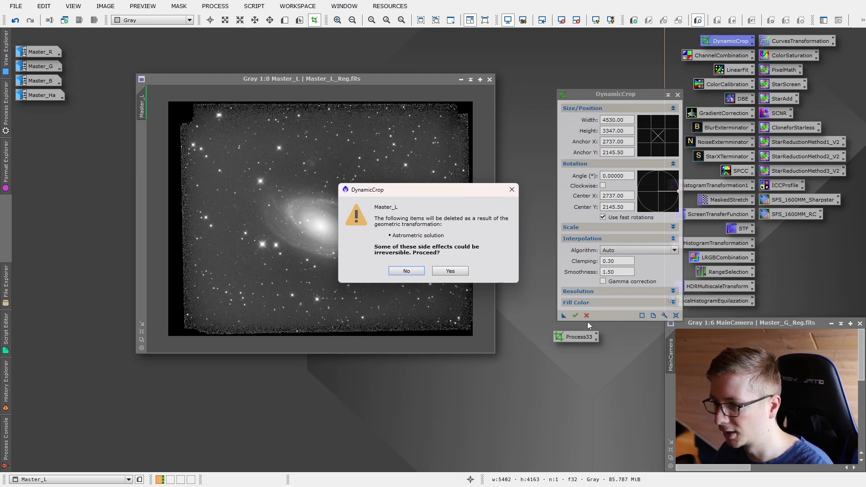
Confirm the crop, inspect it with auto-stretch, then undo it back to 5402 × 4163
{"action": "left_click", "coordinate": [464, 272]}
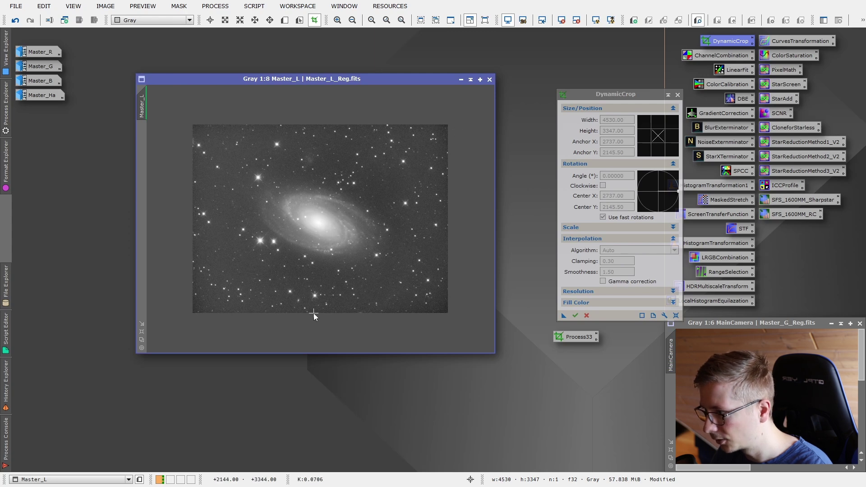
{"action": "left_click", "coordinate": [611, 20]}
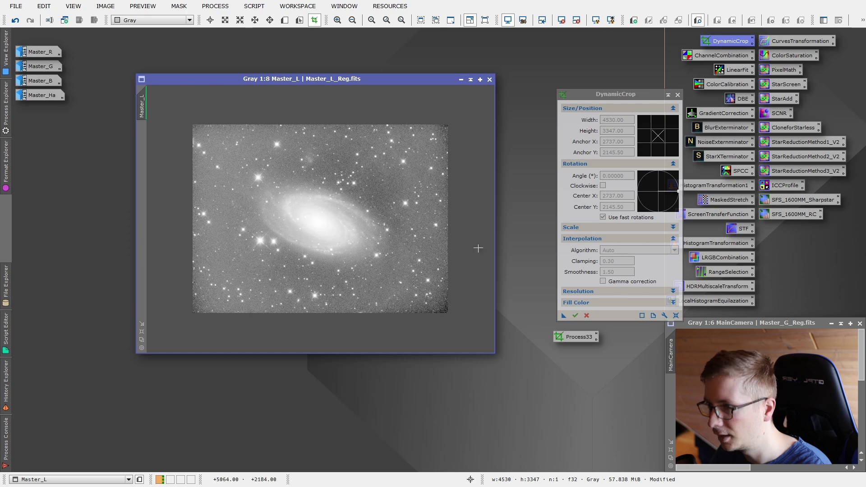
{"action": "left_click", "coordinate": [562, 20]}
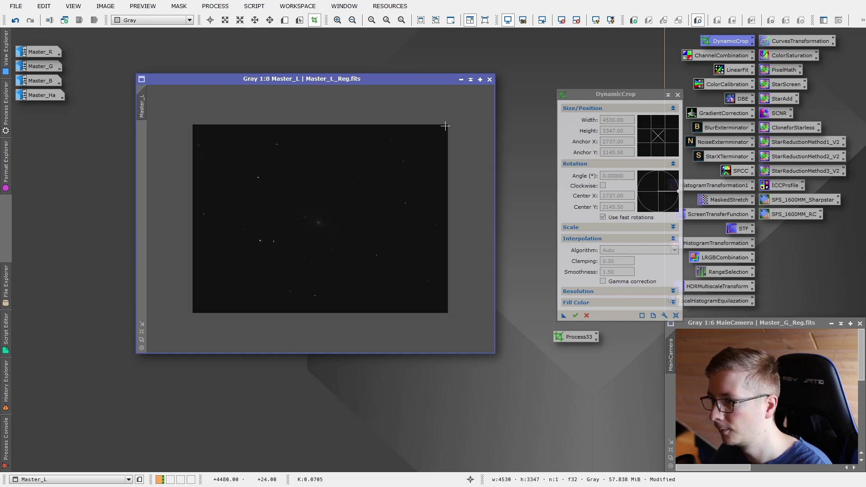
{"action": "right_click", "coordinate": [406, 152]}
{"action": "left_click", "coordinate": [418, 161]}
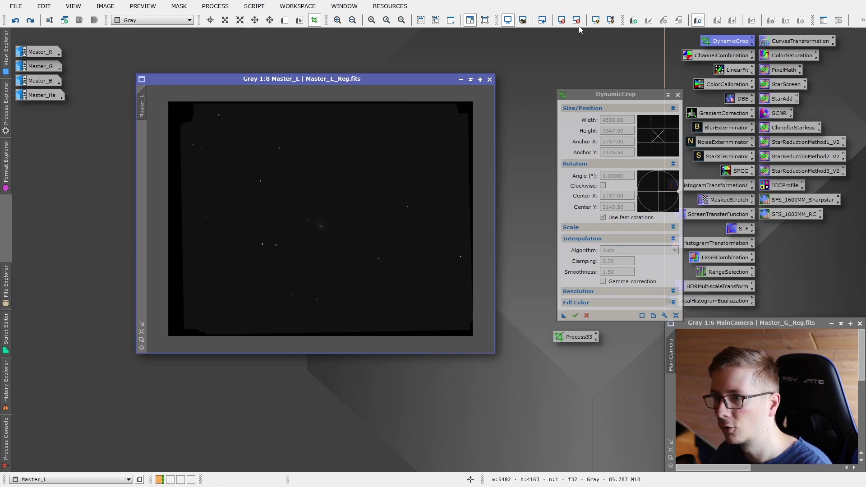
Delete the Process33 crop icon and start a fresh DynamicCrop on the full Master_L
{"action": "left_click", "coordinate": [596, 20]}
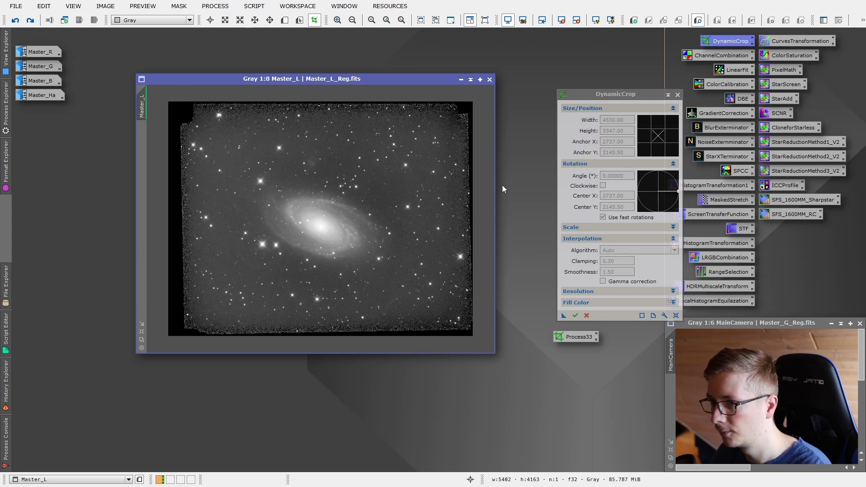
{"action": "left_click", "coordinate": [585, 339]}
{"action": "right_click", "coordinate": [584, 339]}
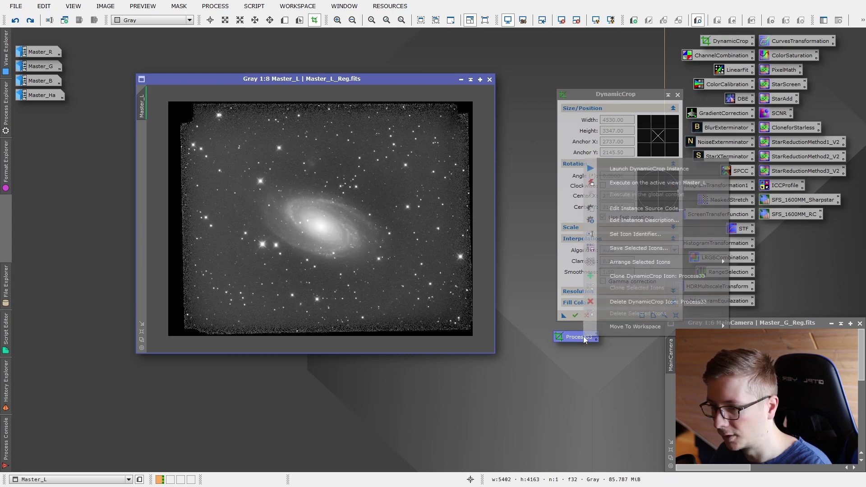
{"action": "left_click", "coordinate": [618, 306]}
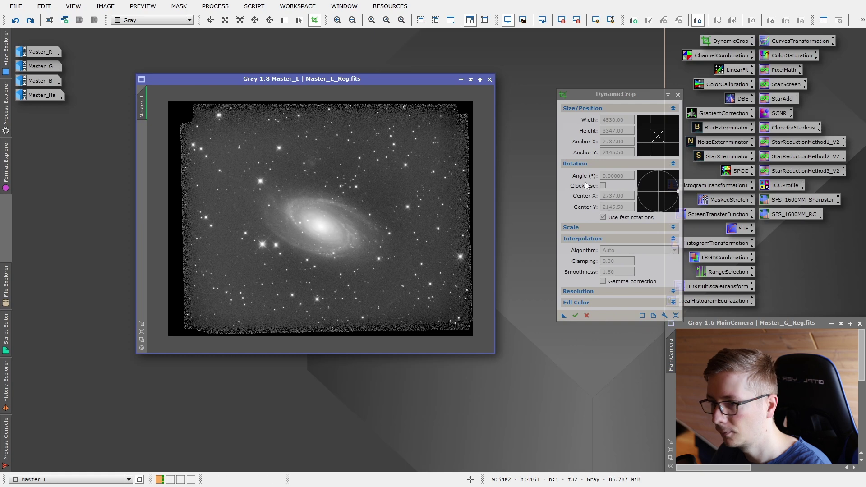
{"action": "left_click", "coordinate": [676, 317]}
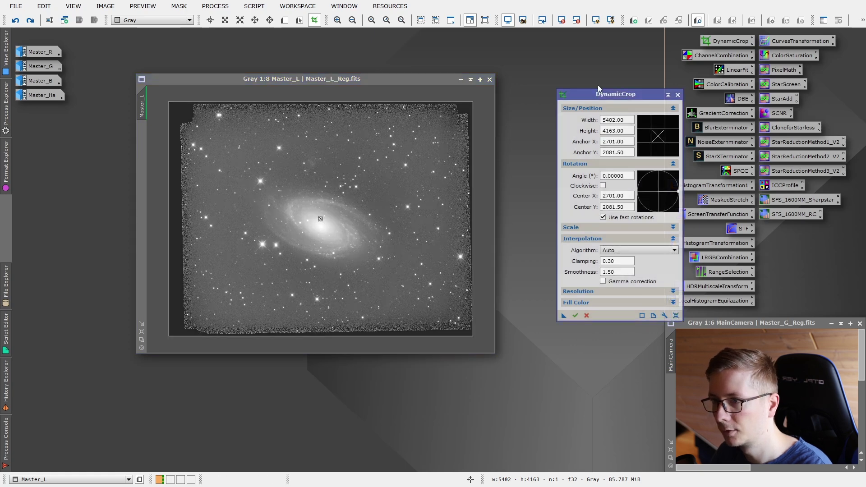
Trim Master_L's ragged edges to a 4274 × 3227 crop, saved as Process34, and apply it
{"action": "left_click_drag", "start_coordinate": [617, 95], "coordinate": [577, 97]}
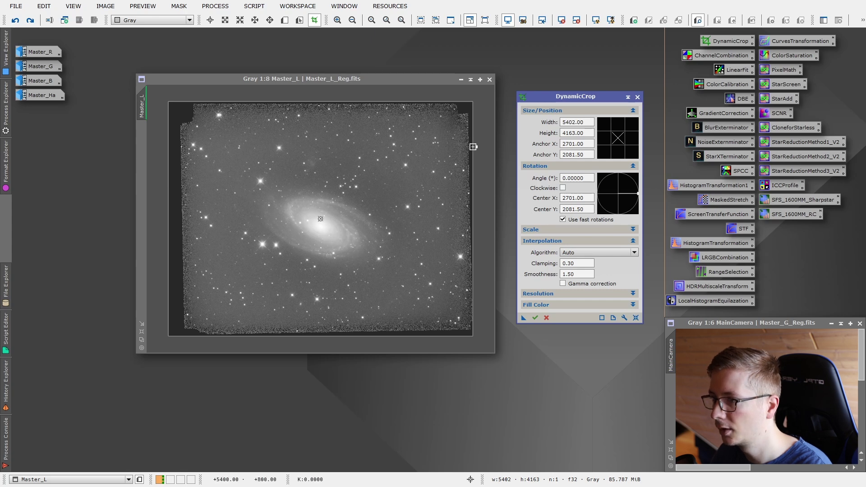
{"action": "left_click_drag", "start_coordinate": [474, 146], "coordinate": [445, 143]}
{"action": "left_click_drag", "start_coordinate": [422, 103], "coordinate": [412, 132]}
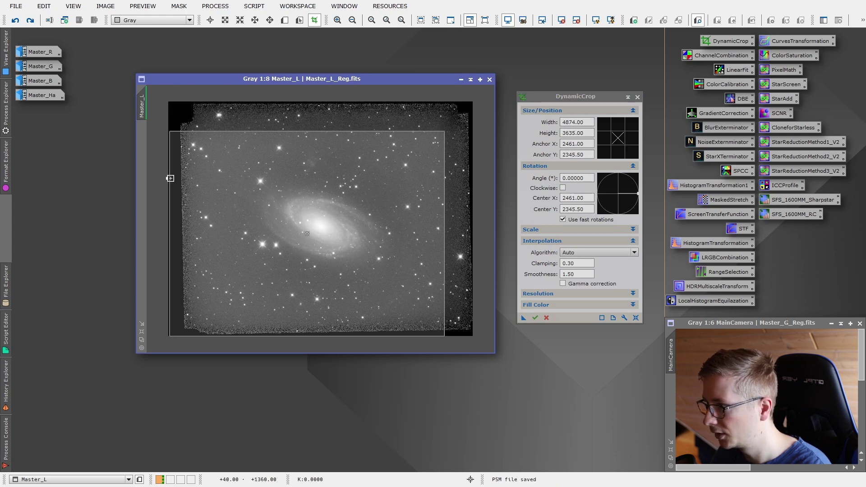
{"action": "left_click_drag", "start_coordinate": [170, 179], "coordinate": [204, 179]}
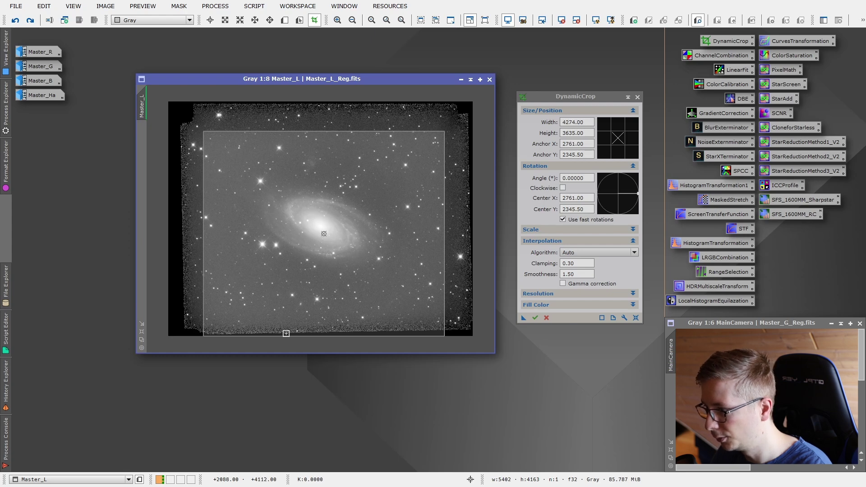
{"action": "left_click_drag", "start_coordinate": [287, 333], "coordinate": [289, 313]}
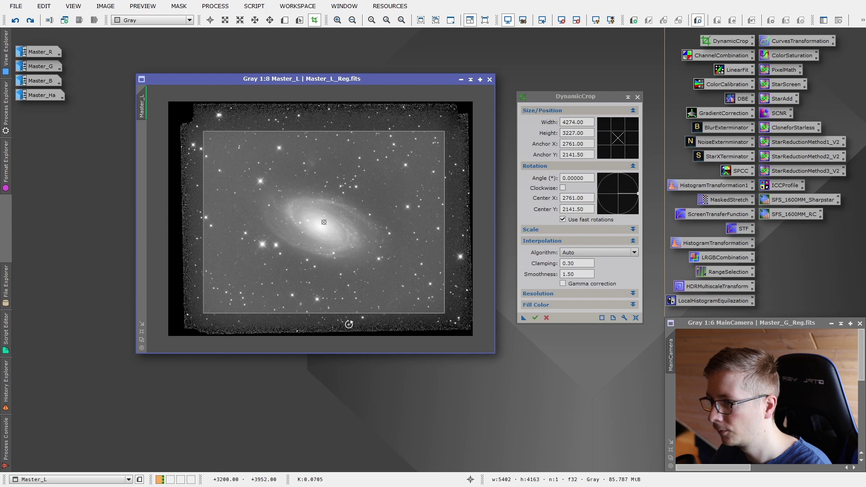
{"action": "left_click_drag", "start_coordinate": [524, 318], "coordinate": [526, 344]}
{"action": "left_click", "coordinate": [535, 317]}
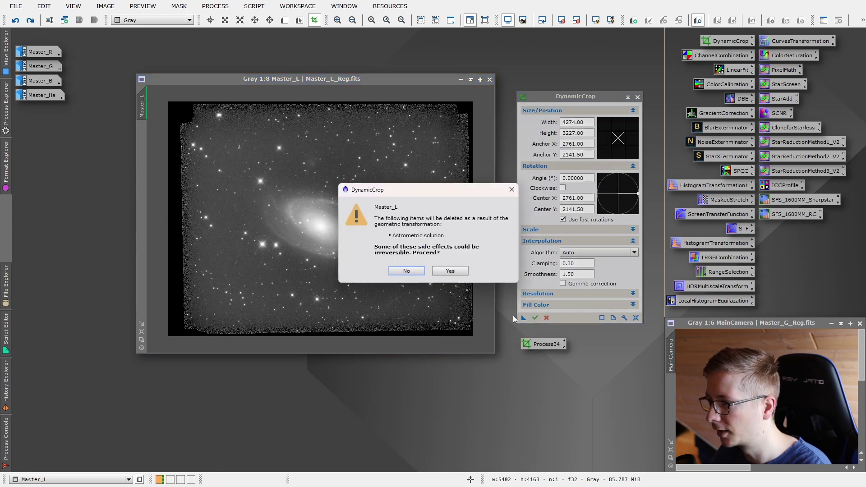
{"action": "key", "text": "Return"}
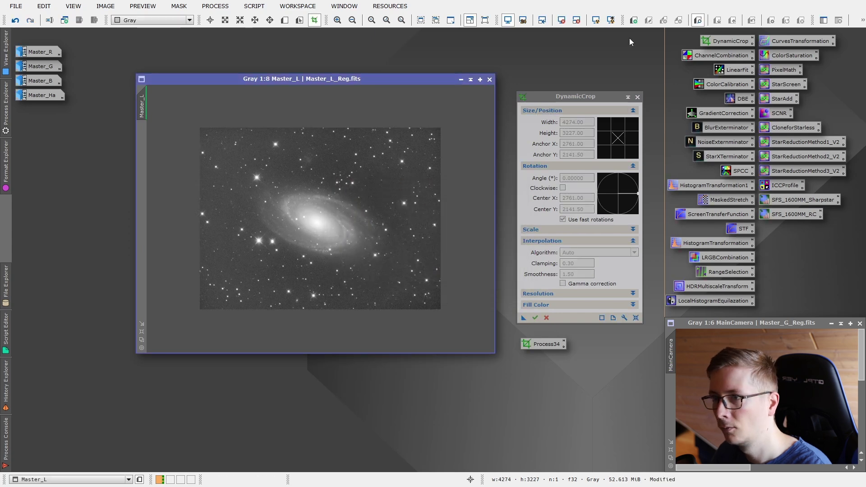
{"action": "left_click", "coordinate": [610, 19]}
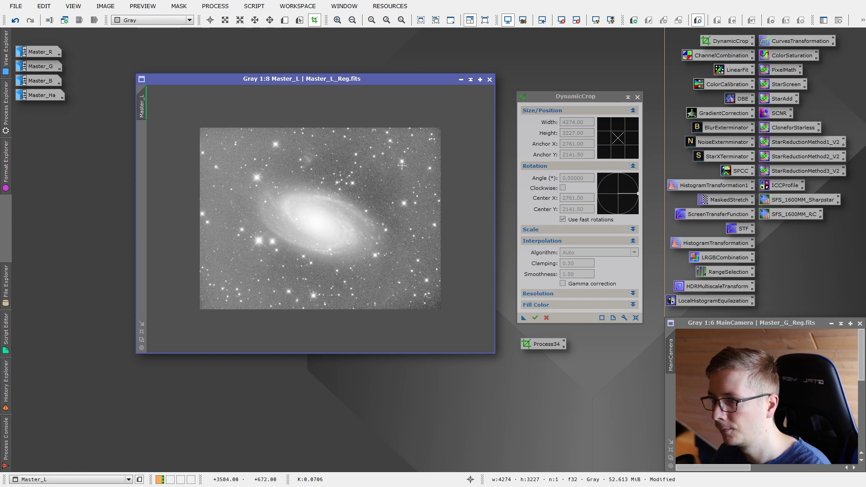
Iconize Master_L and crop Master_R to 4274 × 3227 with the Process34 settings
{"action": "left_click", "coordinate": [596, 20]}
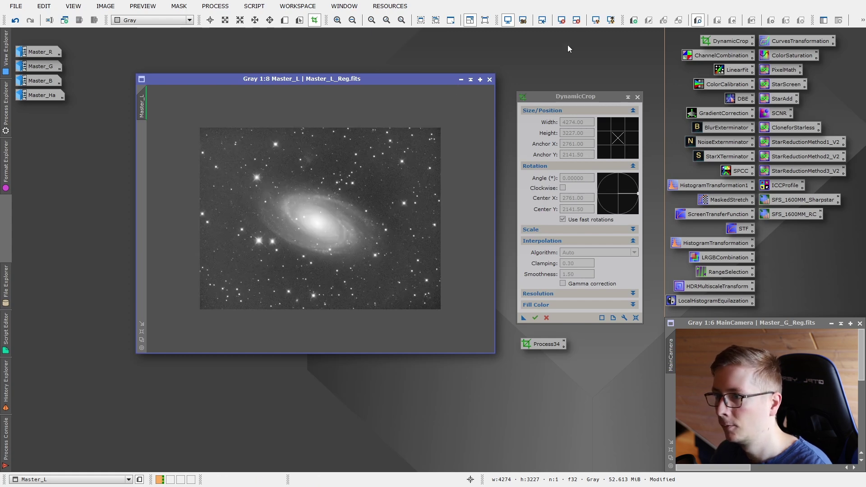
{"action": "left_click", "coordinate": [460, 80]}
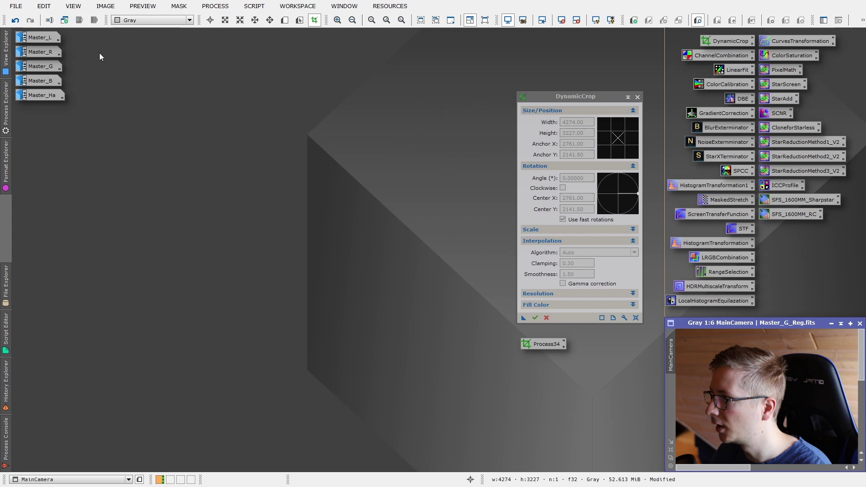
{"action": "double_click", "coordinate": [41, 54]}
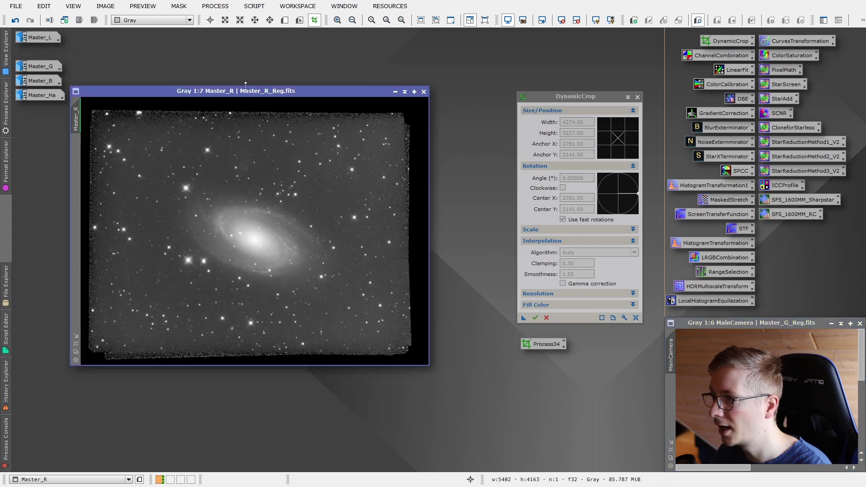
{"action": "left_click", "coordinate": [638, 97]}
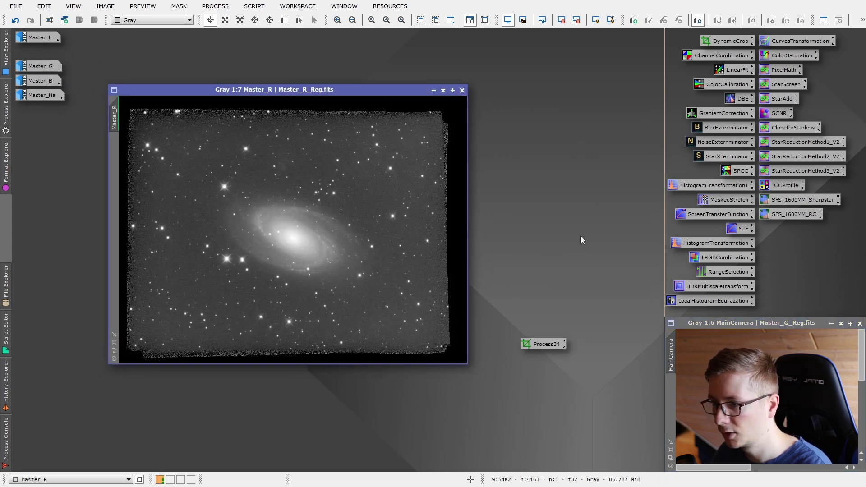
{"action": "double_click", "coordinate": [540, 341]}
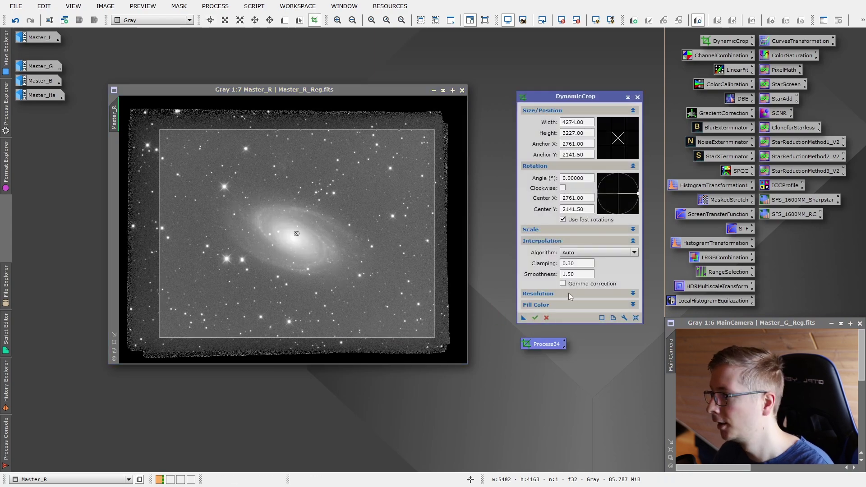
{"action": "left_click", "coordinate": [535, 318]}
{"action": "left_click", "coordinate": [459, 272]}
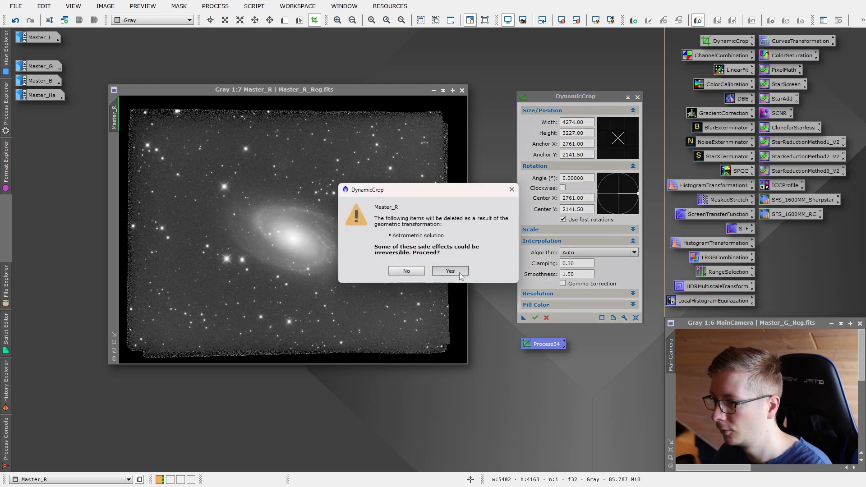
{"action": "left_click", "coordinate": [433, 90]}
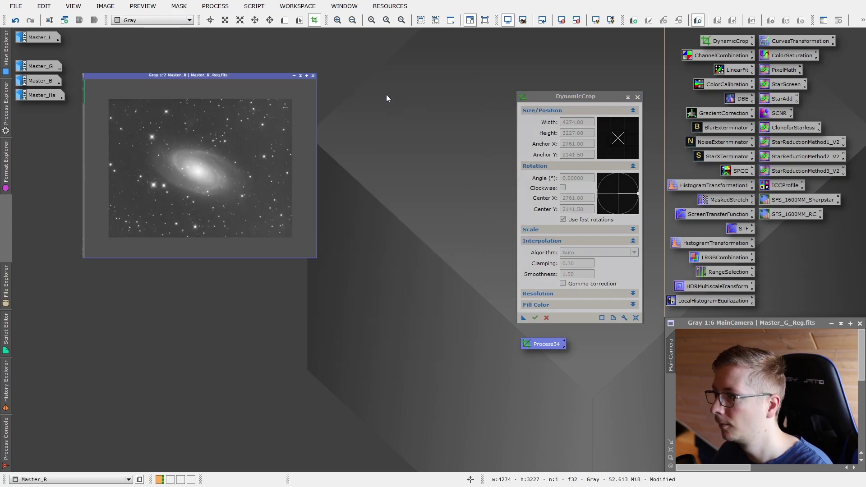
{"action": "left_click", "coordinate": [638, 97]}
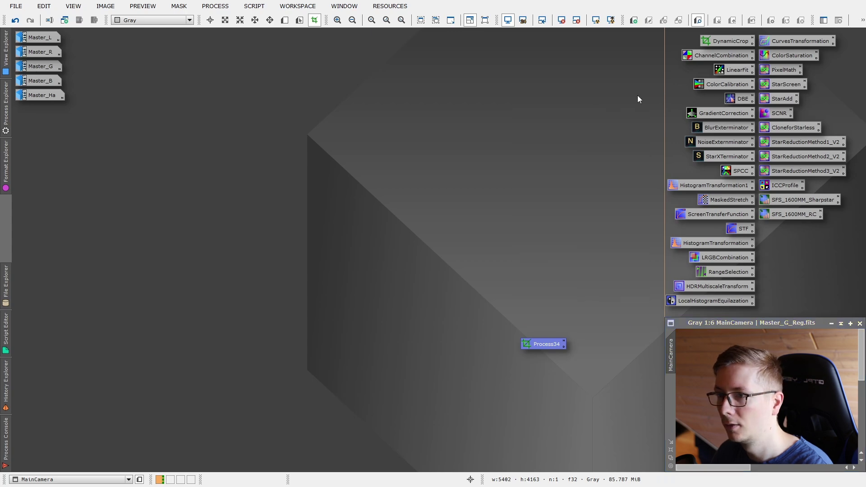
Crop Master_G to 4274 × 3227 with Process34 and iconize it
{"action": "double_click", "coordinate": [39, 66]}
{"action": "double_click", "coordinate": [551, 345]}
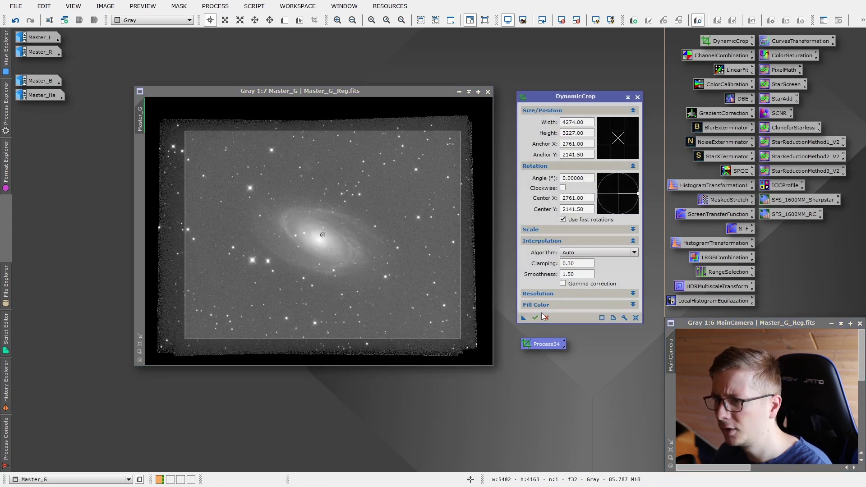
{"action": "left_click", "coordinate": [535, 318]}
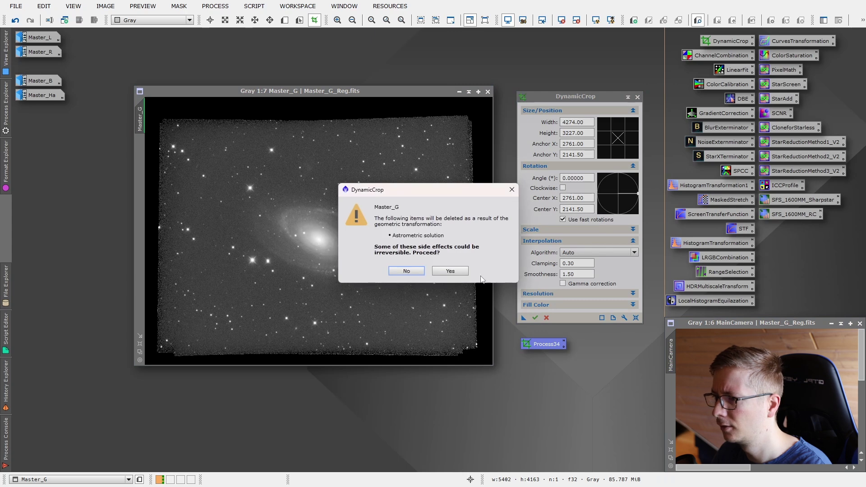
{"action": "left_click", "coordinate": [453, 269]}
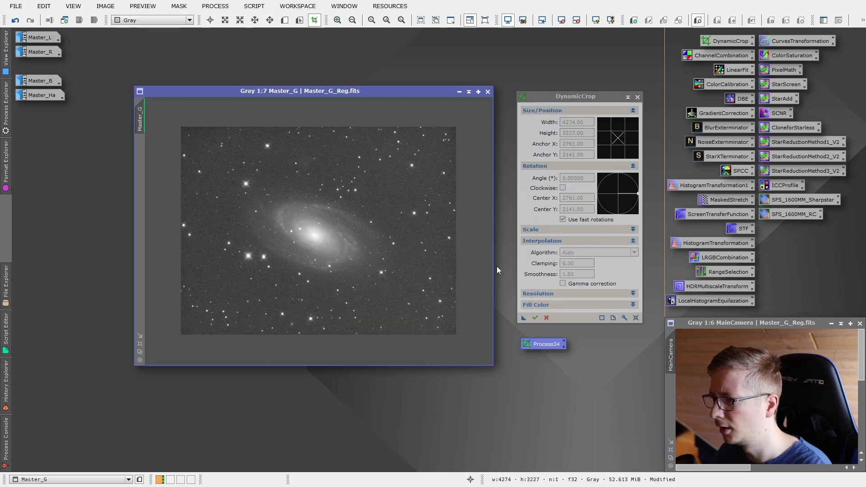
{"action": "left_click", "coordinate": [460, 92]}
{"action": "left_click", "coordinate": [638, 97]}
Crop Master_B to 4274 × 3227 with Process34 and iconize it
{"action": "double_click", "coordinate": [28, 84]}
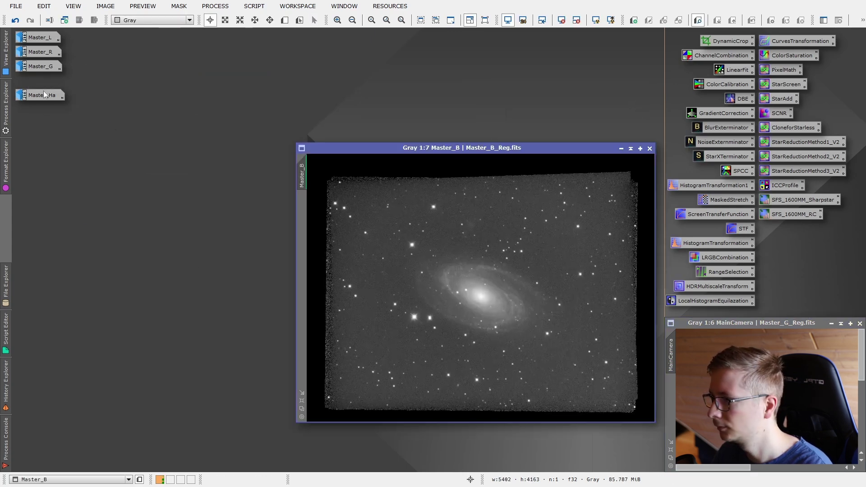
{"action": "left_click_drag", "start_coordinate": [480, 154], "coordinate": [354, 108]}
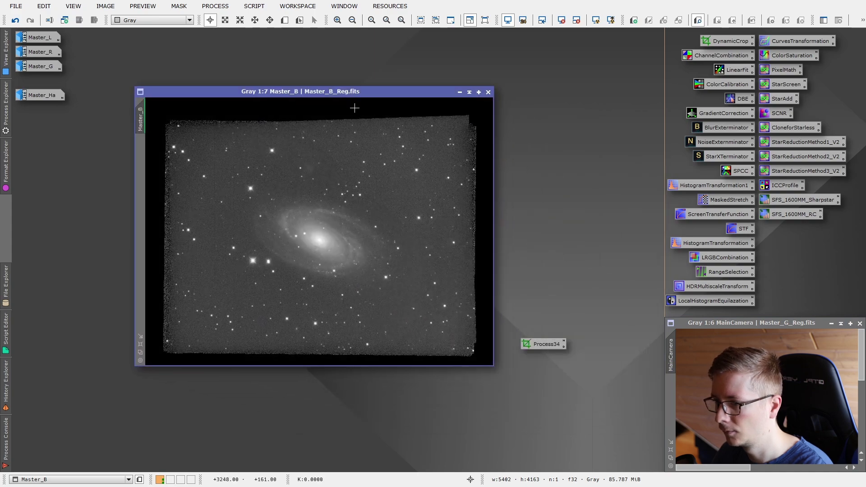
{"action": "double_click", "coordinate": [543, 342]}
{"action": "left_click", "coordinate": [535, 319]}
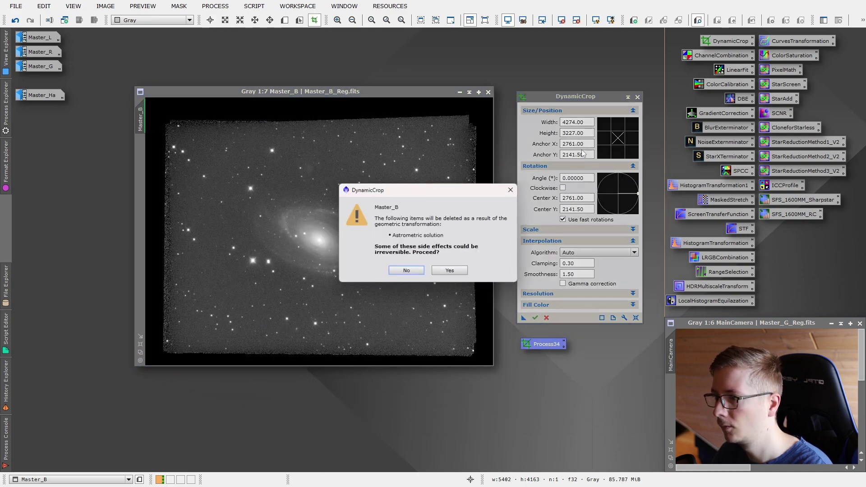
{"action": "left_click", "coordinate": [454, 270]}
{"action": "left_click", "coordinate": [460, 92]}
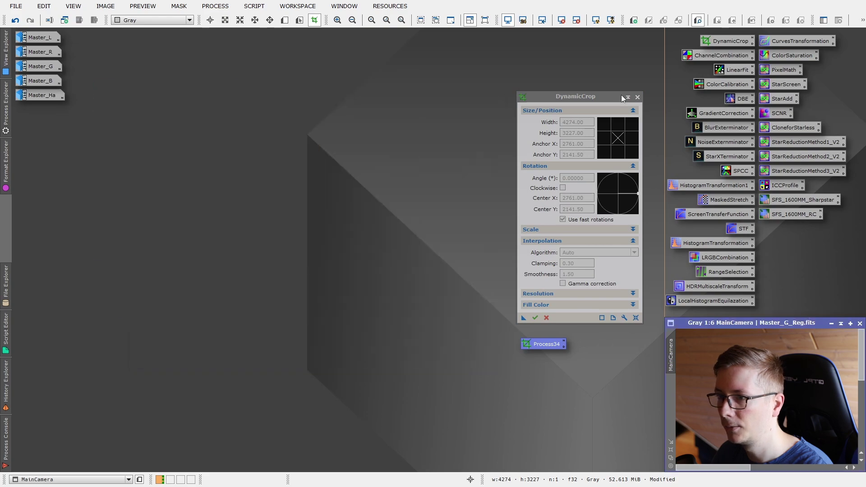
{"action": "left_click", "coordinate": [638, 97]}
Crop Master_Ha to 4274 × 3227 with Process34 and keep a copy of the crop process
{"action": "double_click", "coordinate": [41, 95]}
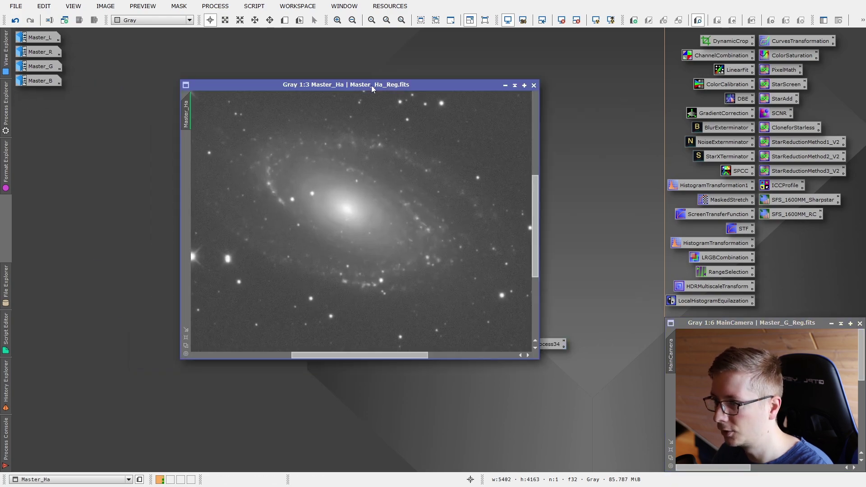
{"action": "left_click_drag", "start_coordinate": [372, 85], "coordinate": [303, 85]}
{"action": "scroll", "coordinate": [322, 213], "scroll_direction": "down", "scroll_amount": 5}
{"action": "scroll", "coordinate": [322, 213], "scroll_direction": "up", "scroll_amount": 1}
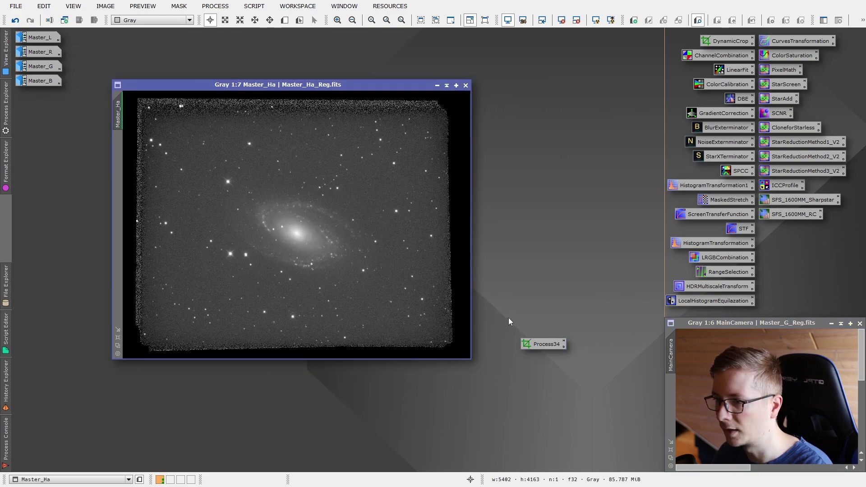
{"action": "double_click", "coordinate": [531, 344]}
{"action": "left_click", "coordinate": [535, 318]}
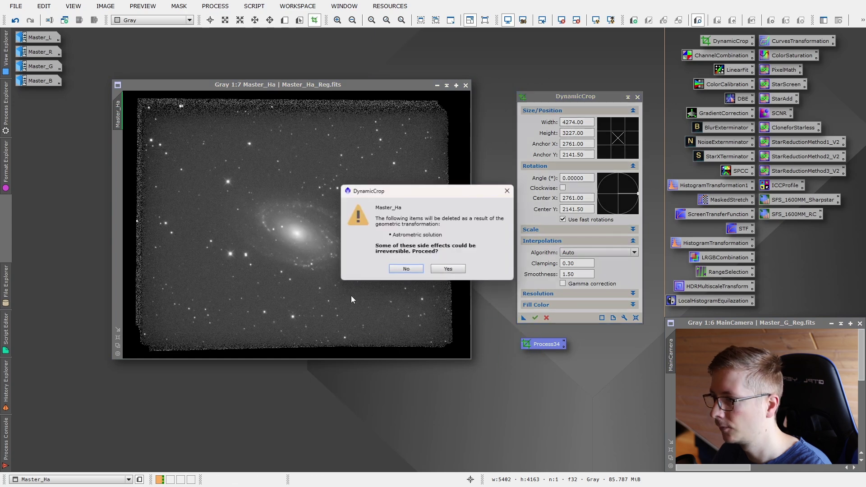
{"action": "left_click", "coordinate": [448, 269]}
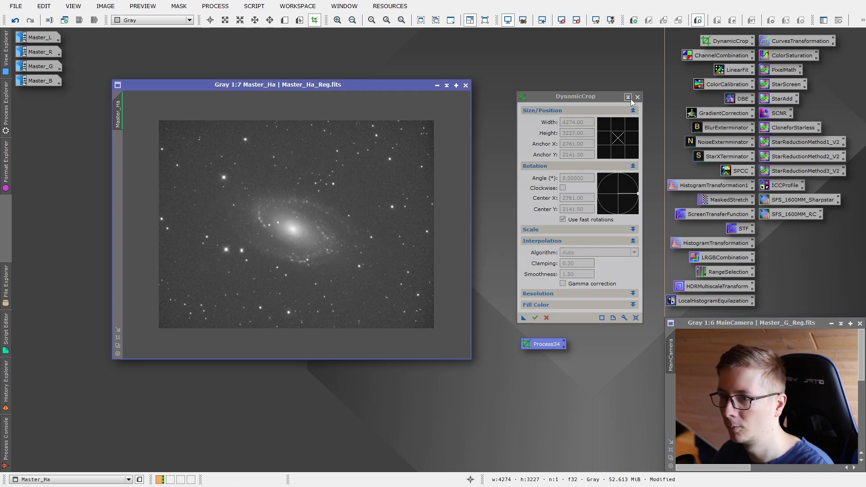
{"action": "left_click", "coordinate": [638, 97]}
{"action": "left_click_drag", "start_coordinate": [537, 343], "coordinate": [794, 235]}
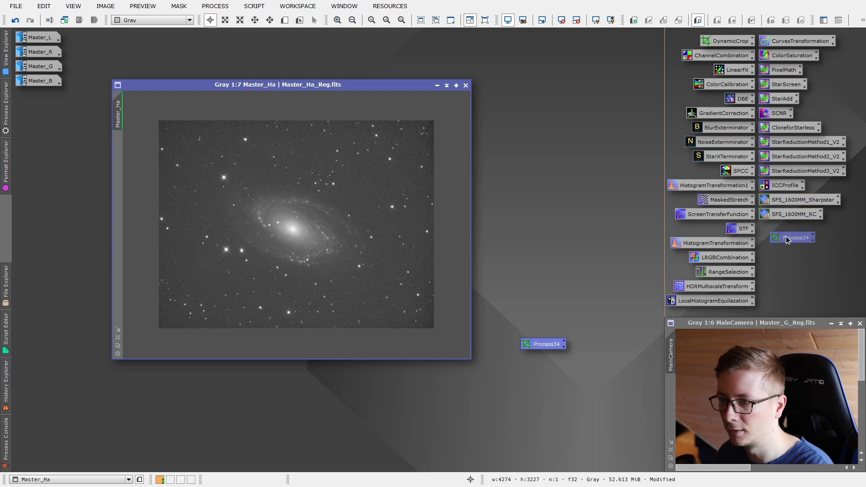
Compare the cropped Master_L and Master_Ha side by side, then iconize Master_Ha
{"action": "double_click", "coordinate": [37, 37]}
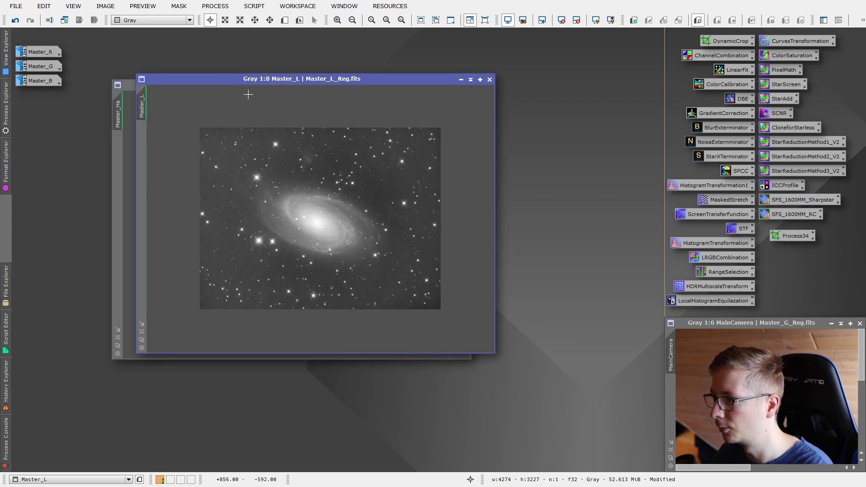
{"action": "left_click", "coordinate": [117, 342]}
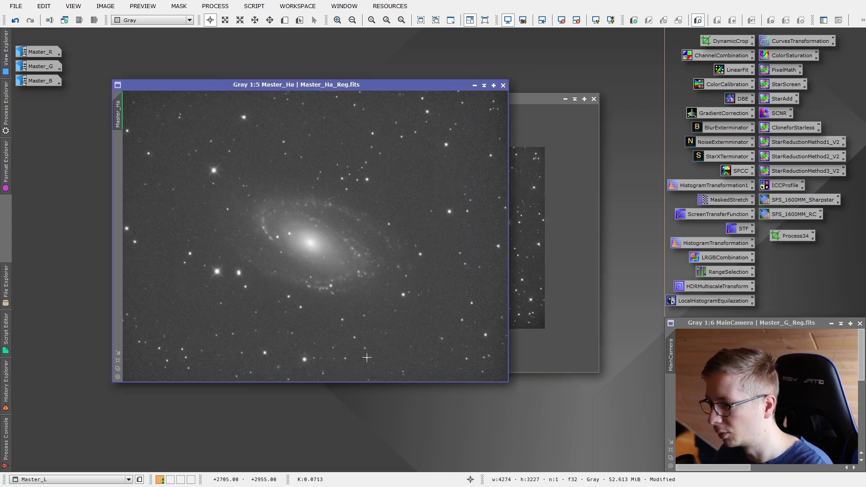
{"action": "left_click", "coordinate": [547, 351]}
{"action": "left_click", "coordinate": [246, 359]}
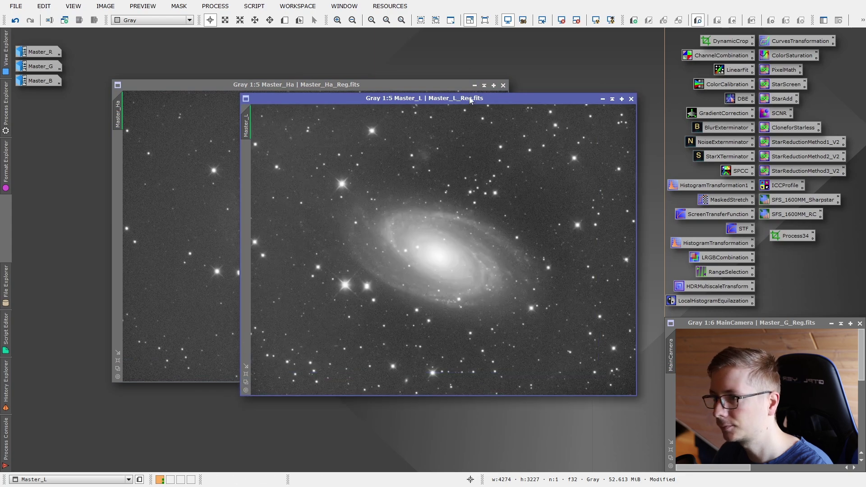
{"action": "left_click_drag", "start_coordinate": [472, 100], "coordinate": [341, 86]}
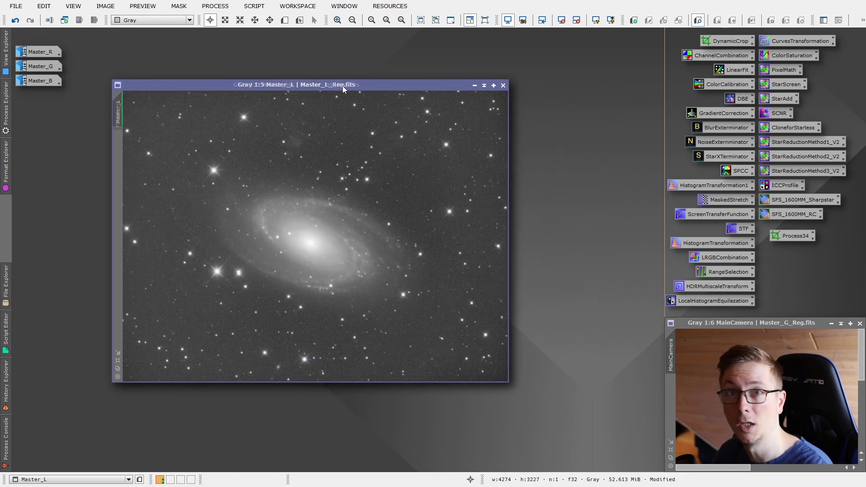
{"action": "left_click_drag", "start_coordinate": [342, 86], "coordinate": [430, 119]}
{"action": "left_click", "coordinate": [475, 85]}
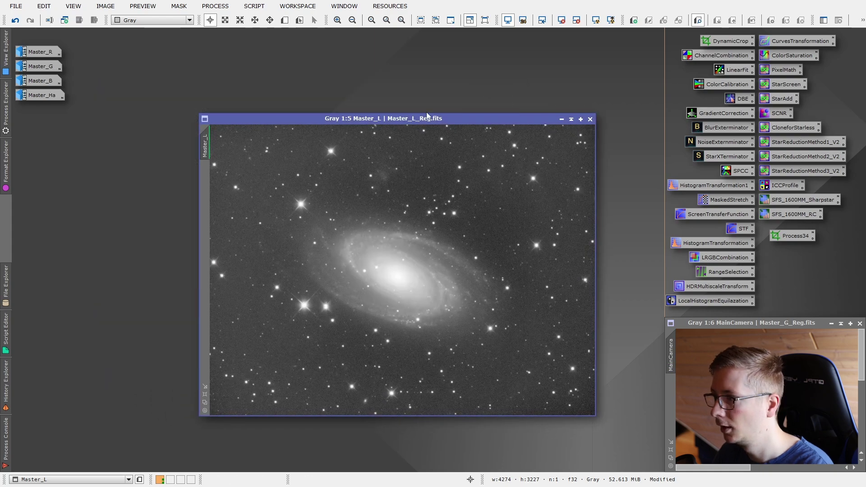
{"action": "left_click_drag", "start_coordinate": [340, 115], "coordinate": [324, 88]}
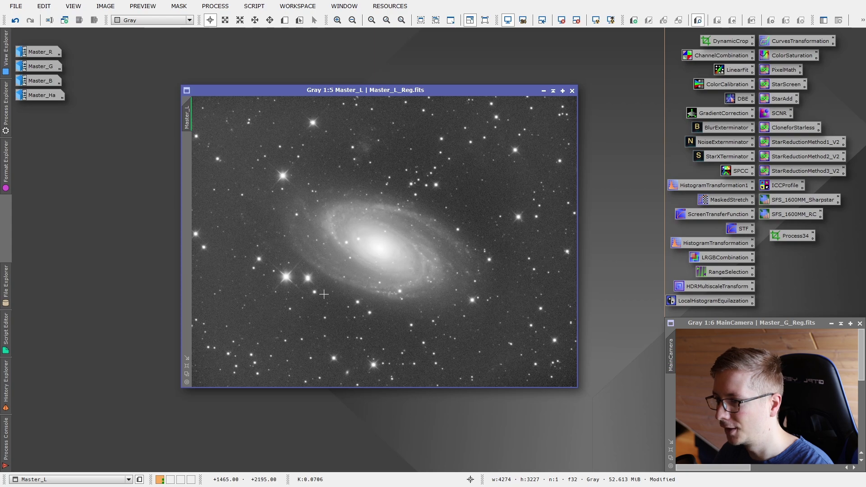
{"action": "scroll", "coordinate": [303, 289], "scroll_direction": "up", "scroll_amount": 5}
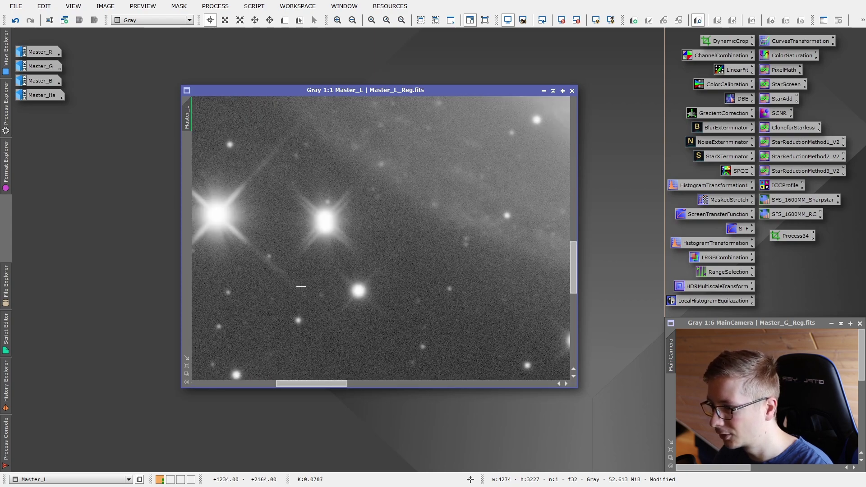
Inspect Master_L's background near the bright stars at several zoom levels, then minimize it
{"action": "left_click_drag", "start_coordinate": [320, 207], "coordinate": [398, 300]}
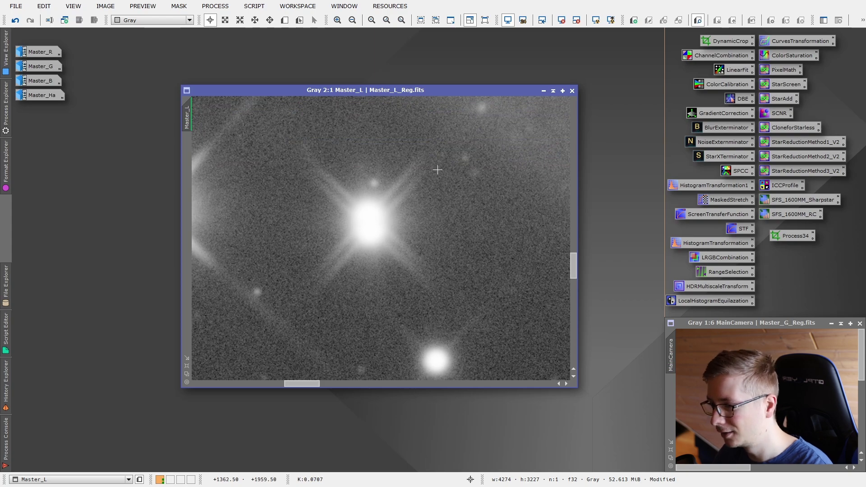
{"action": "scroll", "coordinate": [383, 279], "scroll_direction": "down", "scroll_amount": 4}
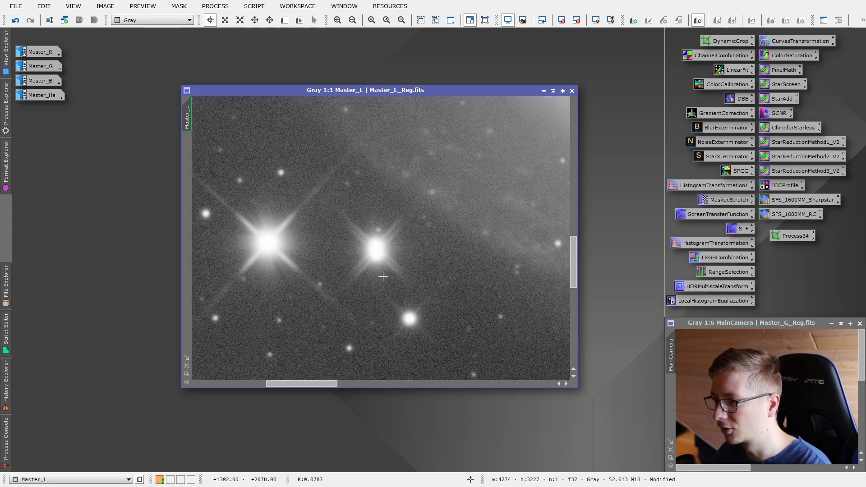
{"action": "scroll", "coordinate": [404, 150], "scroll_direction": "up", "scroll_amount": 2}
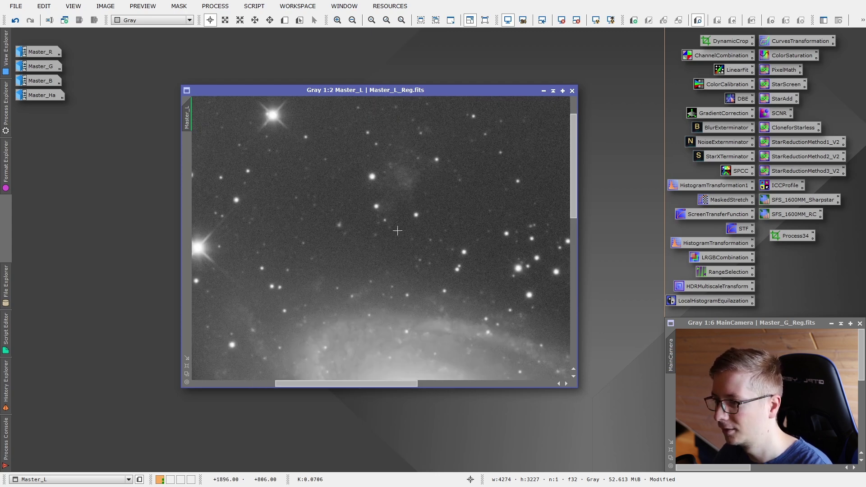
{"action": "scroll", "coordinate": [411, 238], "scroll_direction": "down", "scroll_amount": 5}
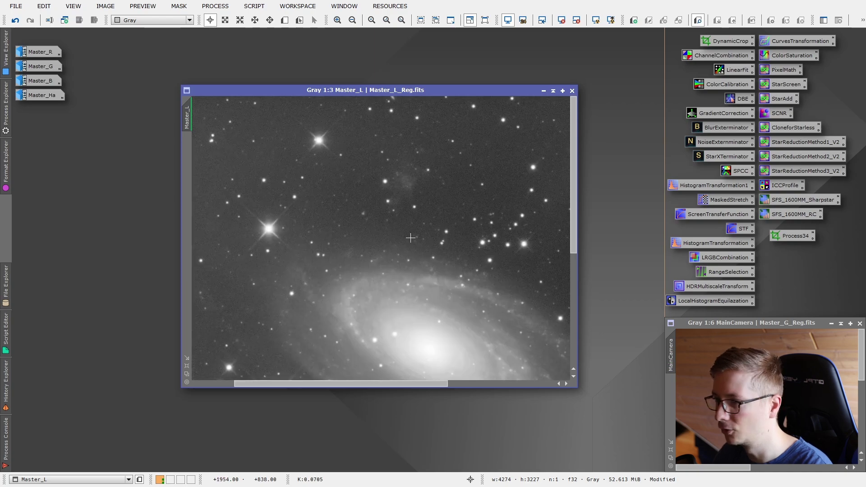
{"action": "scroll", "coordinate": [411, 237], "scroll_direction": "up", "scroll_amount": 2}
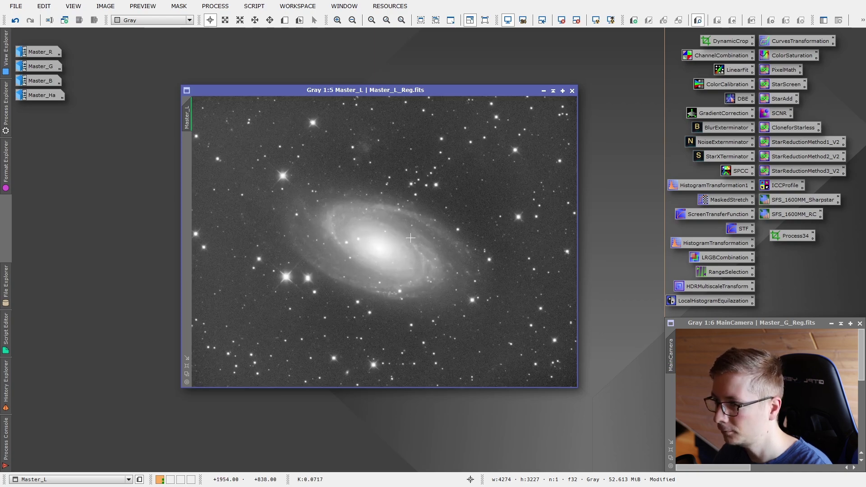
{"action": "left_click", "coordinate": [543, 91]}
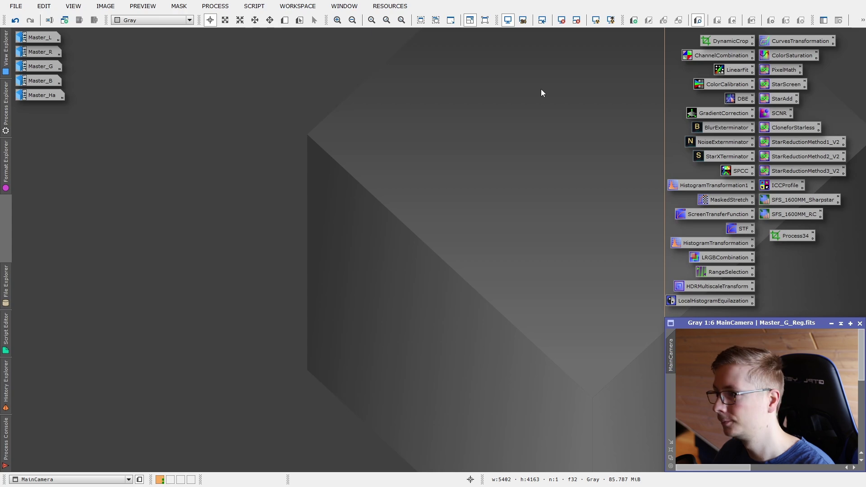
Save Master_L as XISF in a new MastersCropped folder and iconize it
{"action": "double_click", "coordinate": [34, 37]}
{"action": "left_click", "coordinate": [16, 6]}
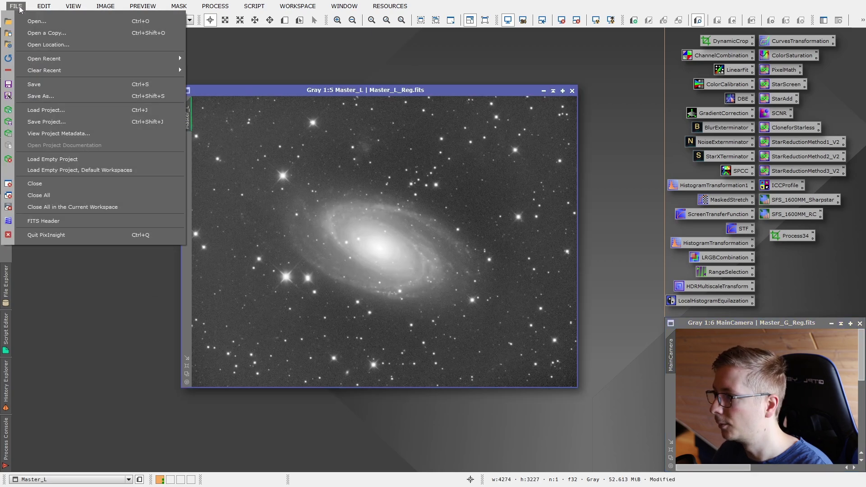
{"action": "left_click", "coordinate": [66, 94]}
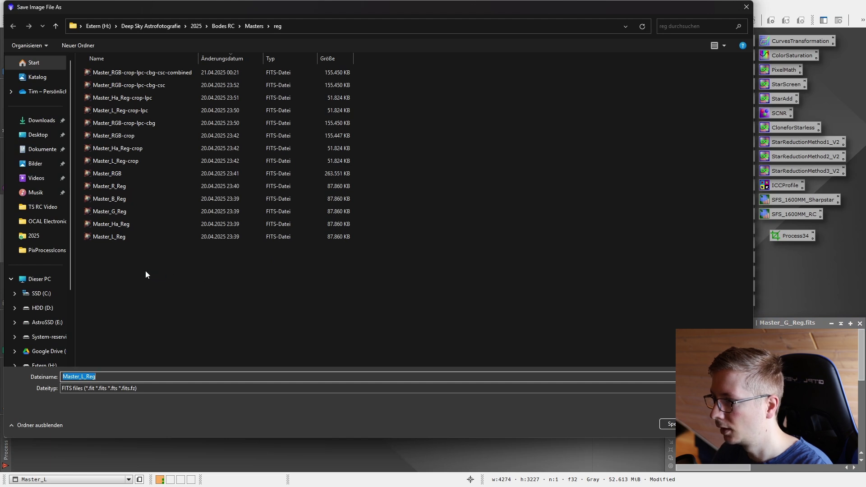
{"action": "left_click", "coordinate": [81, 46]}
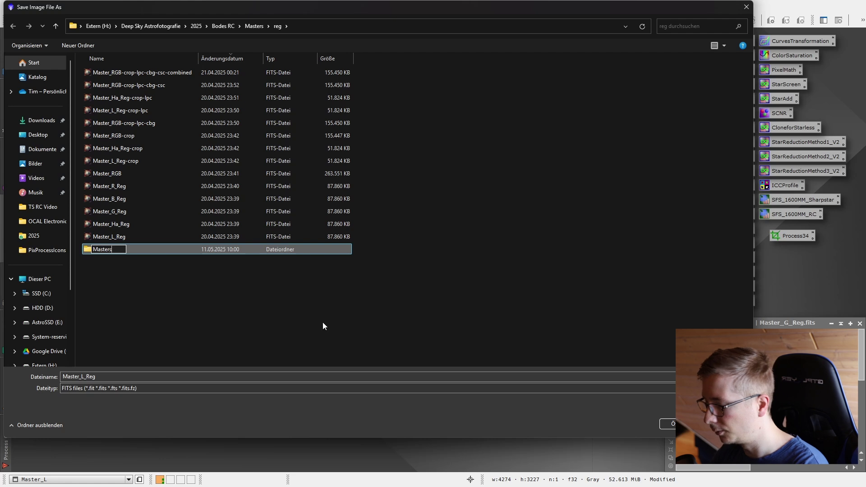
{"action": "type", "text": "MastersCrop"}
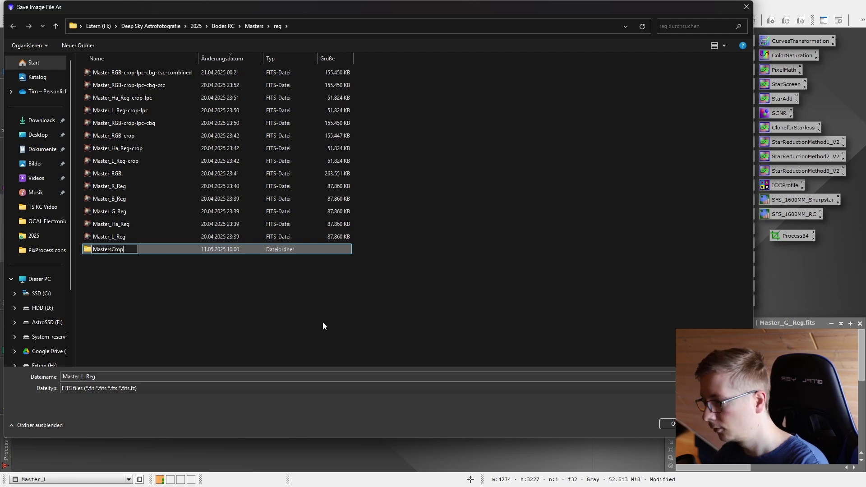
{"action": "type", "text": "ped"}
{"action": "key", "text": "Return"}
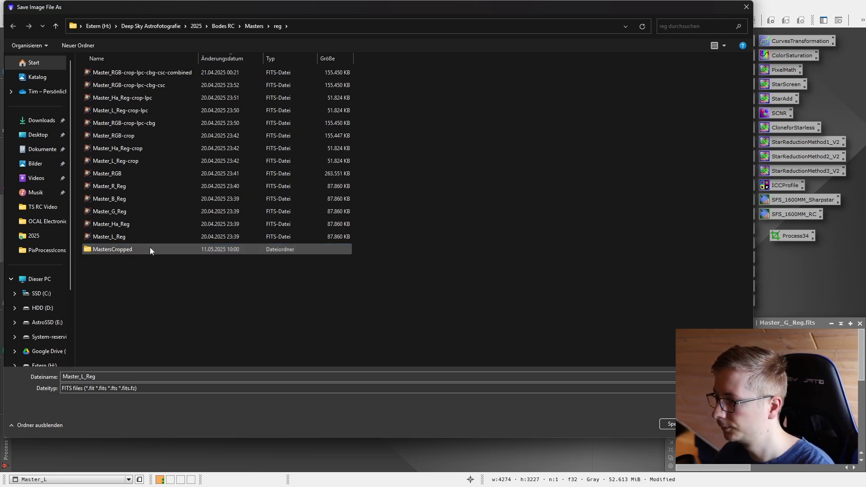
{"action": "double_click", "coordinate": [150, 248]}
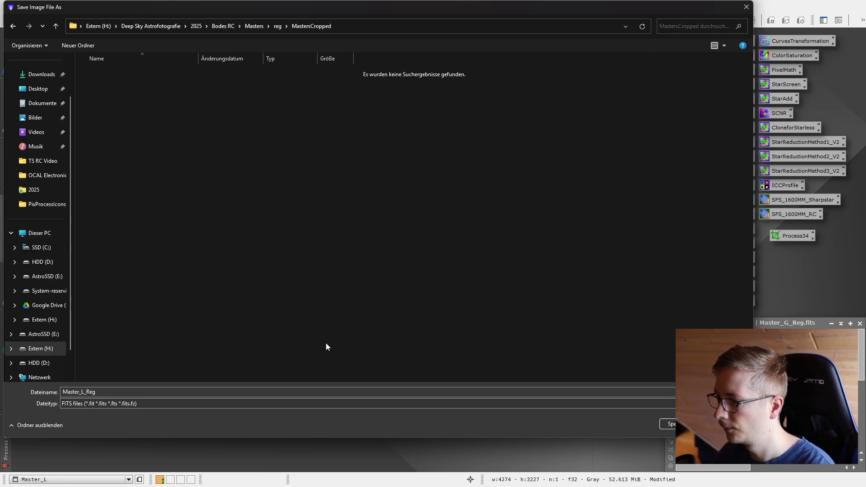
{"action": "left_click", "coordinate": [660, 404]}
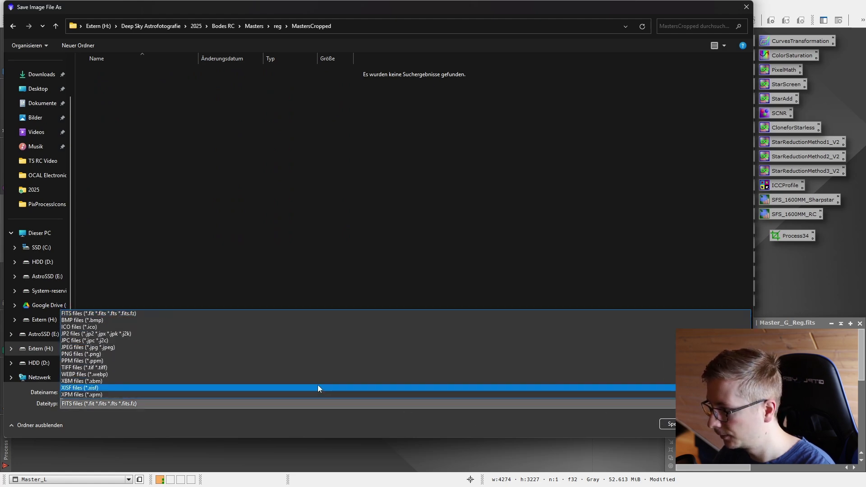
{"action": "left_click", "coordinate": [318, 388]}
{"action": "left_click", "coordinate": [667, 424]}
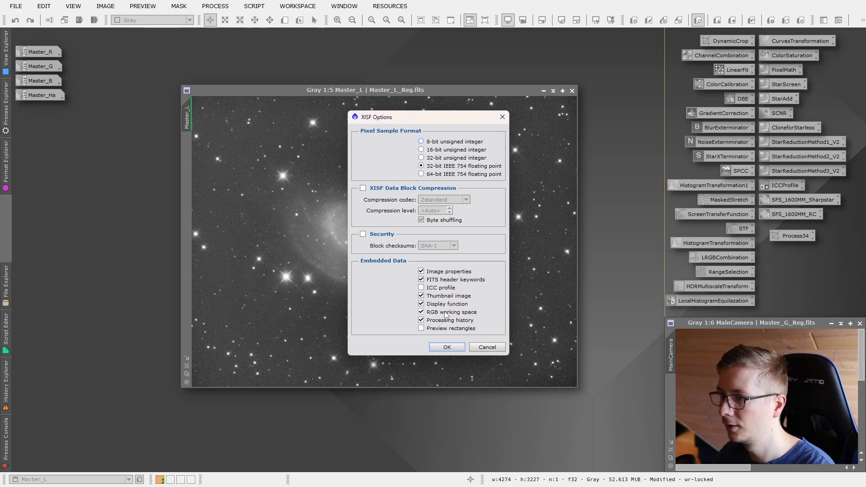
{"action": "left_click", "coordinate": [445, 342]}
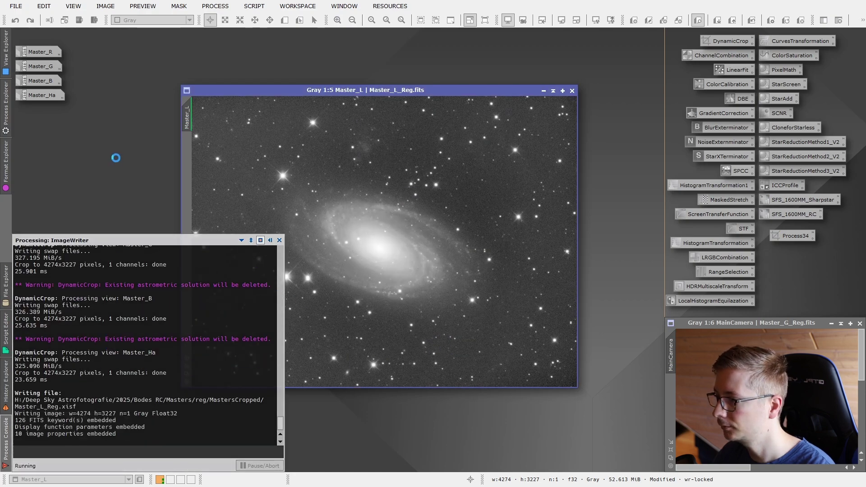
{"action": "left_click", "coordinate": [544, 91]}
Save Master_R as XISF into MastersCropped and iconize it
{"action": "double_click", "coordinate": [39, 51]}
{"action": "left_click", "coordinate": [16, 7]}
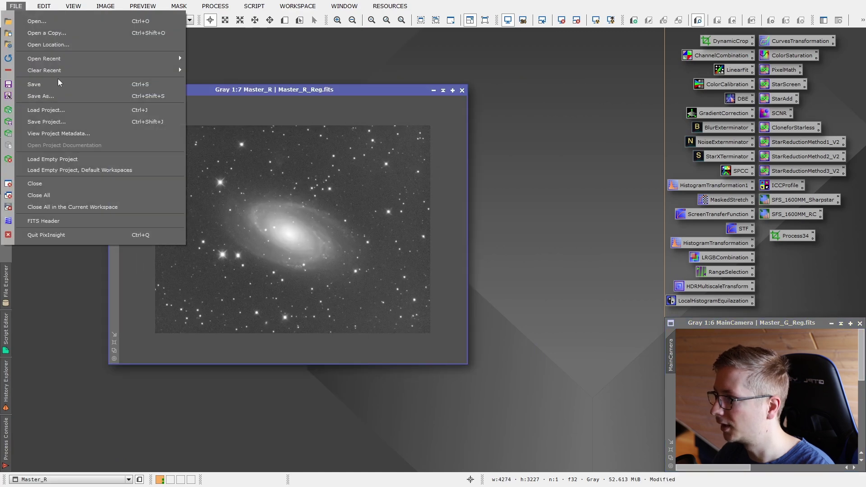
{"action": "left_click", "coordinate": [58, 92]}
{"action": "key", "text": "Return"}
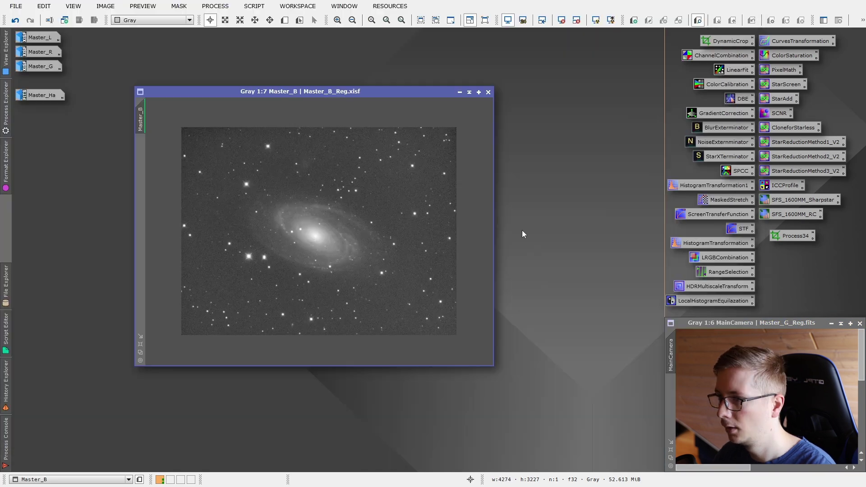
{"action": "left_click", "coordinate": [458, 90]}
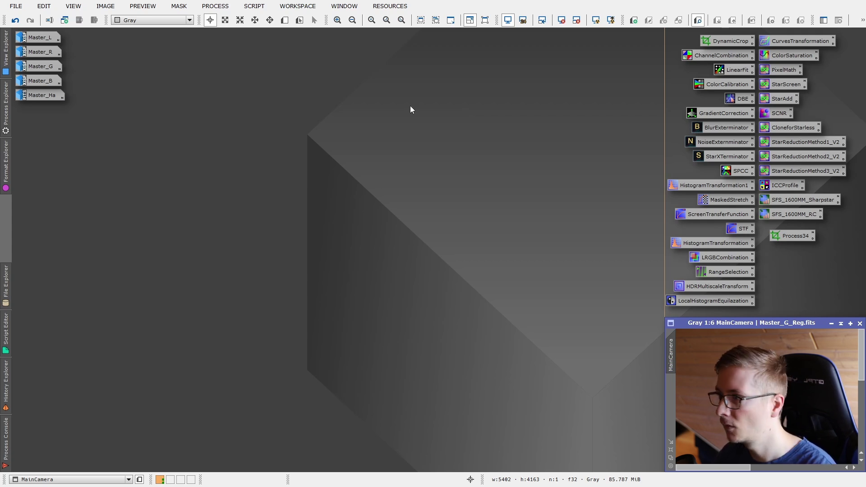
Open ImageIntegration and add the four cropped XISF masters as inputs
{"action": "left_click", "coordinate": [215, 6]}
{"action": "mouse_move", "coordinate": [243, 13]}
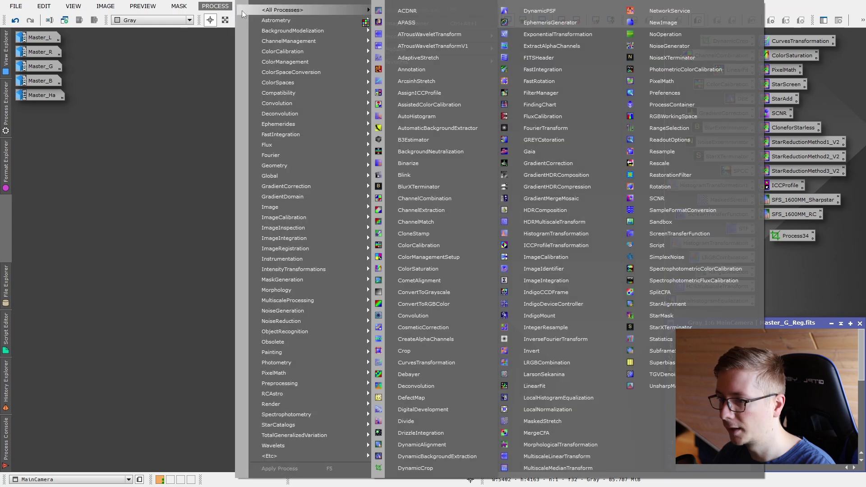
{"action": "left_click", "coordinate": [568, 278]}
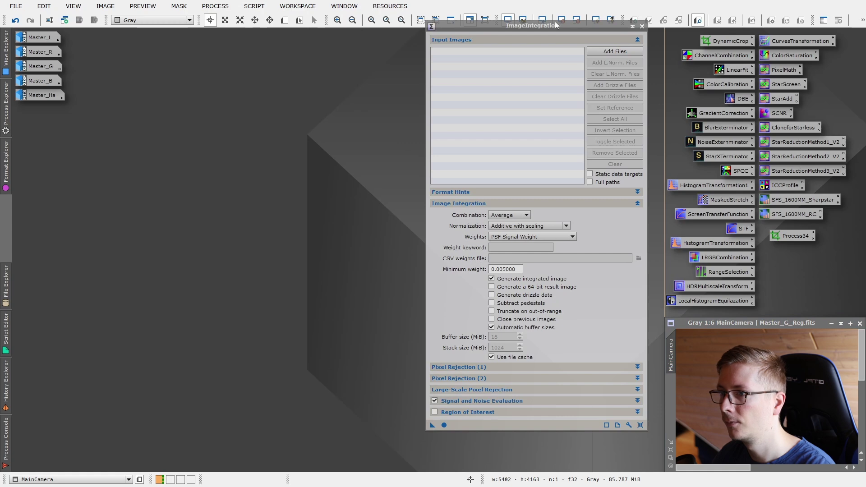
{"action": "left_click_drag", "start_coordinate": [573, 36], "coordinate": [574, 50]}
{"action": "left_click", "coordinate": [614, 70]}
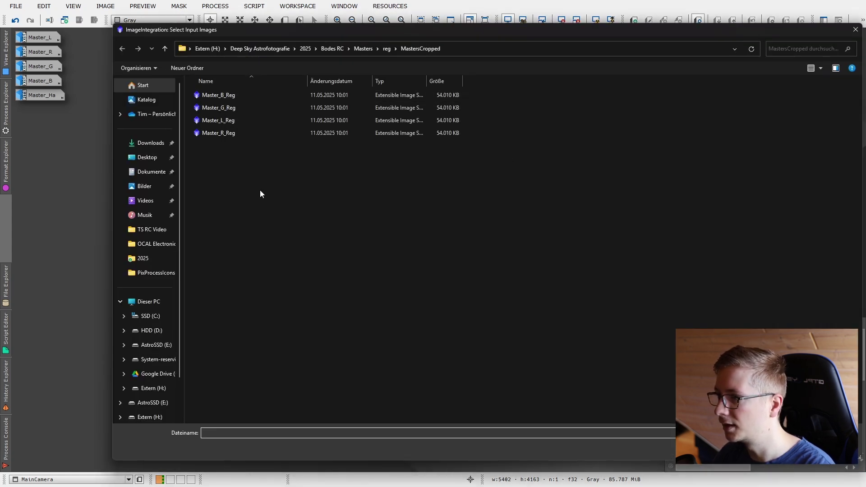
{"action": "left_click_drag", "start_coordinate": [281, 196], "coordinate": [318, 81]}
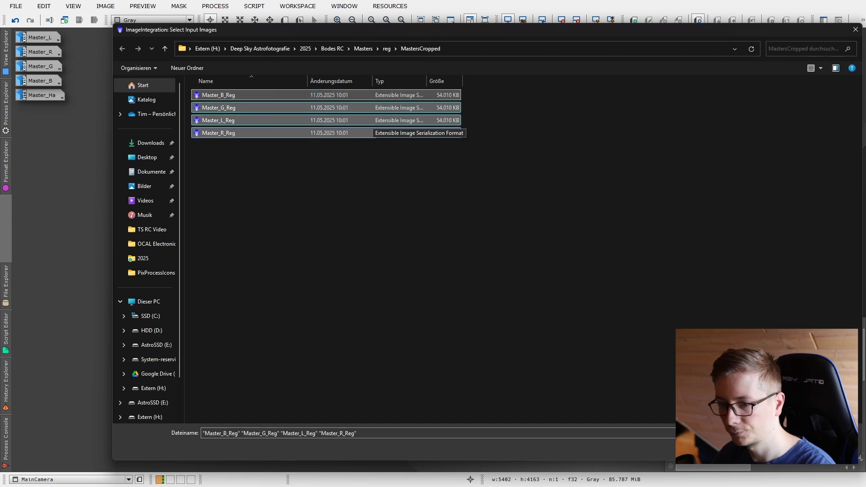
{"action": "key", "text": "Return"}
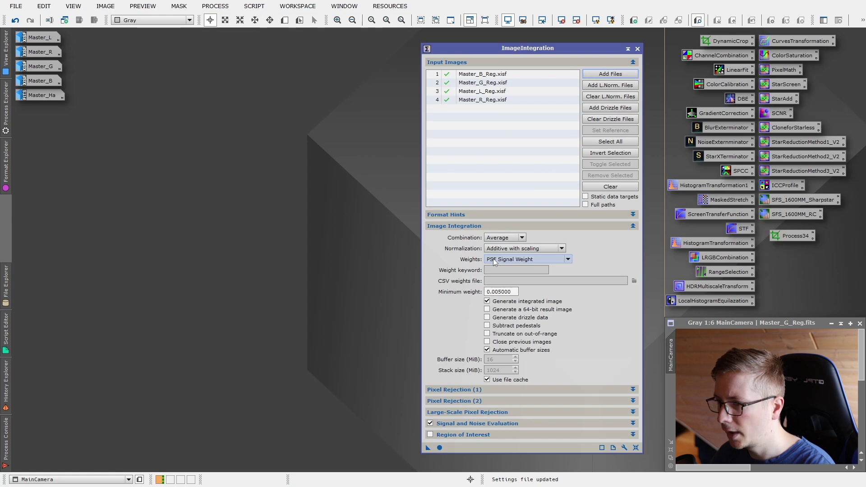
Set image weighting to SNR, review the pixel rejection settings, and run the integration
{"action": "mouse_move", "coordinate": [494, 262]}
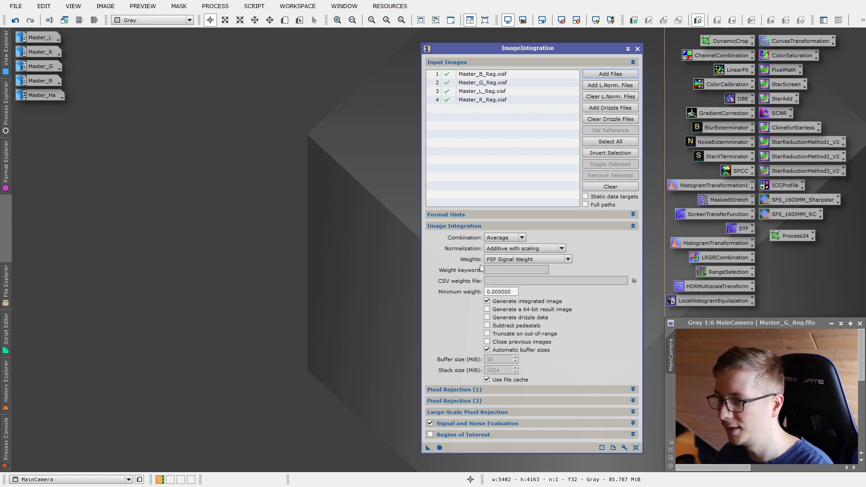
{"action": "left_click", "coordinate": [501, 260]}
{"action": "left_click", "coordinate": [501, 295]}
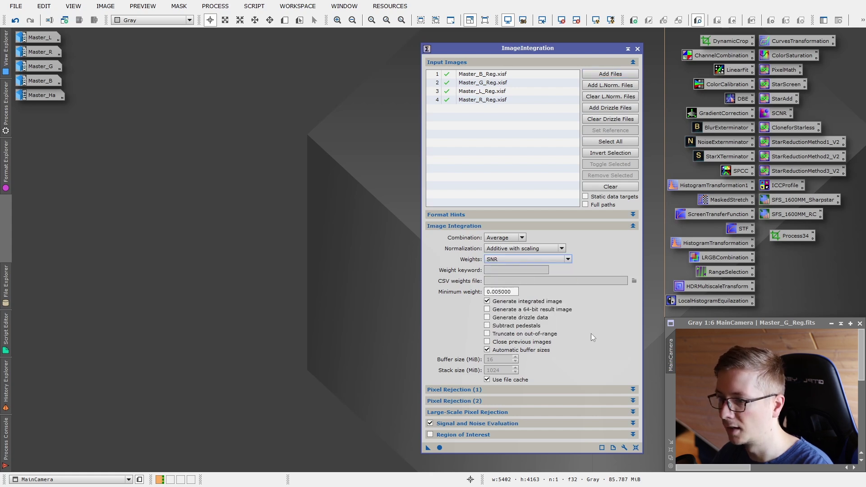
{"action": "left_click", "coordinate": [634, 226]}
{"action": "left_click", "coordinate": [471, 239]}
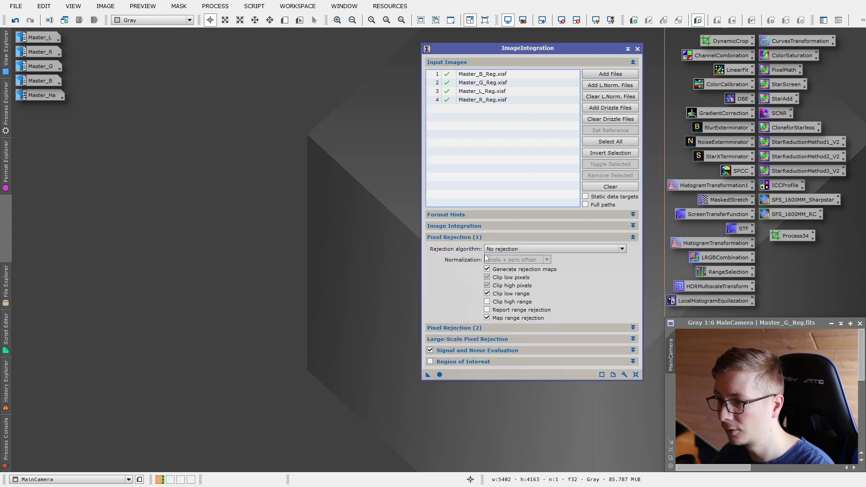
{"action": "left_click", "coordinate": [455, 236]}
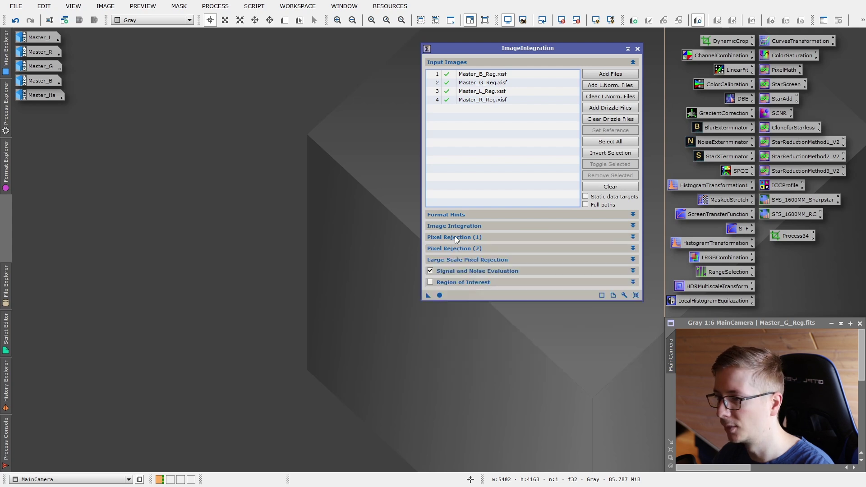
{"action": "left_click", "coordinate": [455, 251]}
{"action": "left_click", "coordinate": [460, 249]}
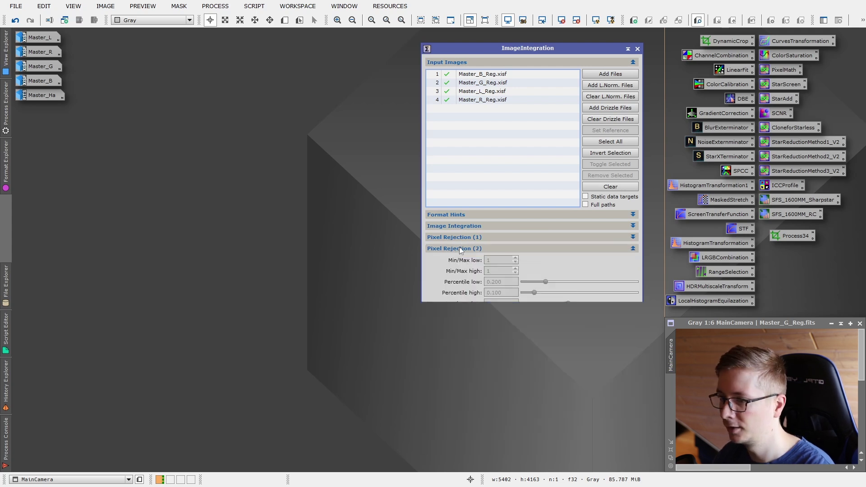
{"action": "left_click", "coordinate": [440, 296]}
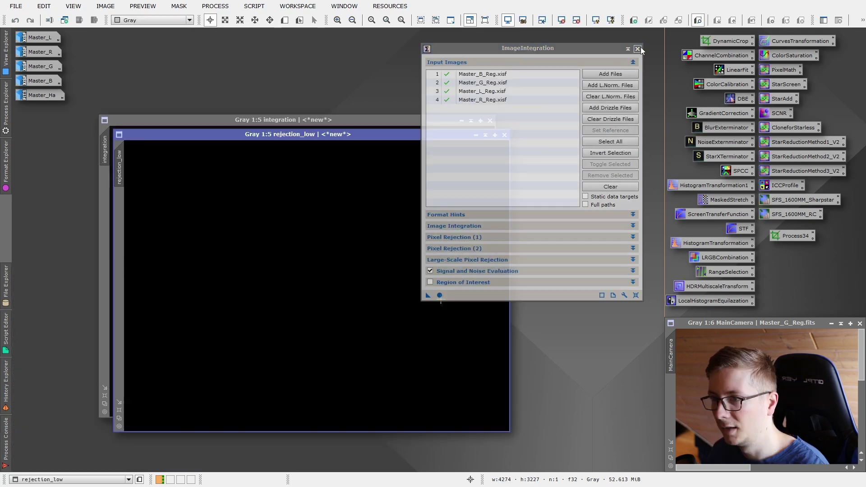
Close ImageIntegration and the rejection_low image, then auto-stretch the integration image to show the galaxy
{"action": "left_click", "coordinate": [637, 48]}
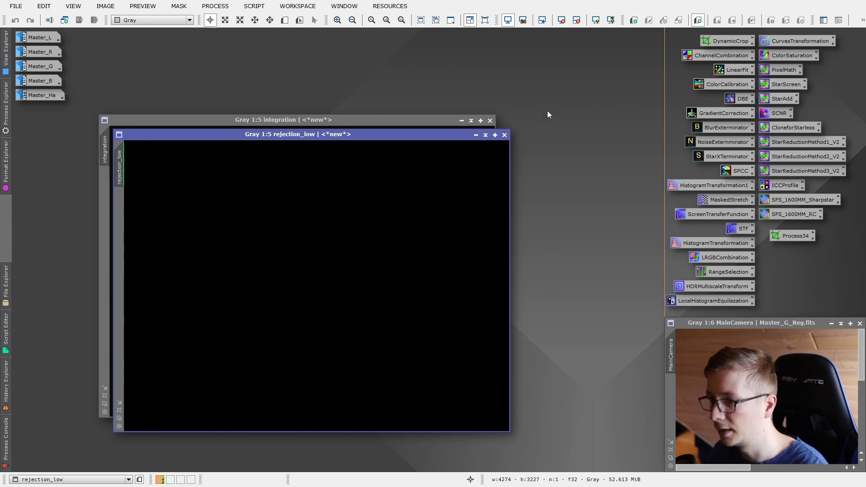
{"action": "left_click", "coordinate": [504, 134]}
{"action": "left_click_drag", "start_coordinate": [430, 127], "coordinate": [501, 90]}
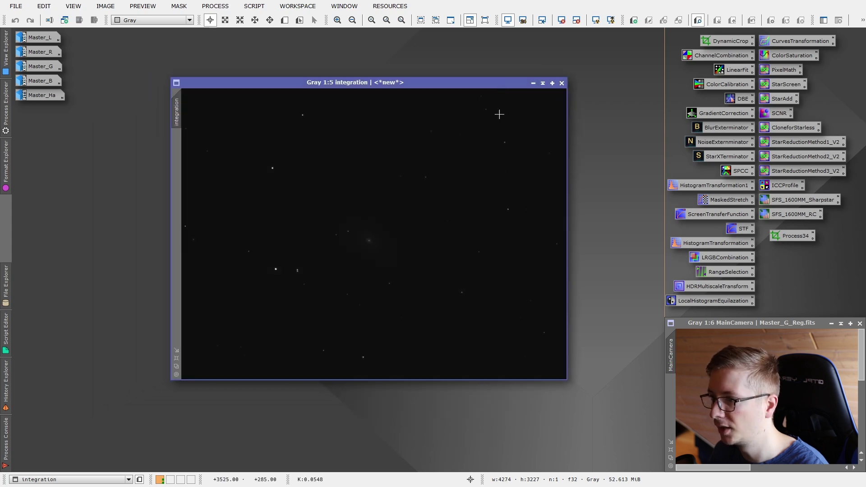
{"action": "left_click", "coordinate": [596, 23]}
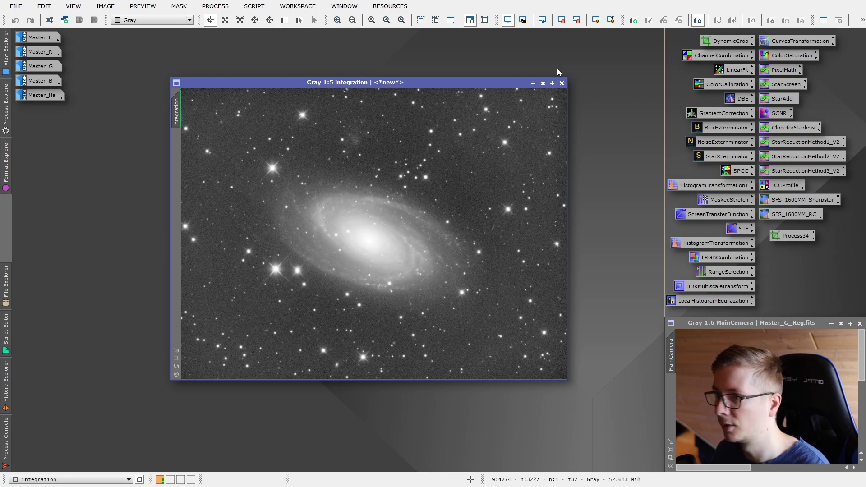
{"action": "left_click_drag", "start_coordinate": [383, 83], "coordinate": [475, 75]}
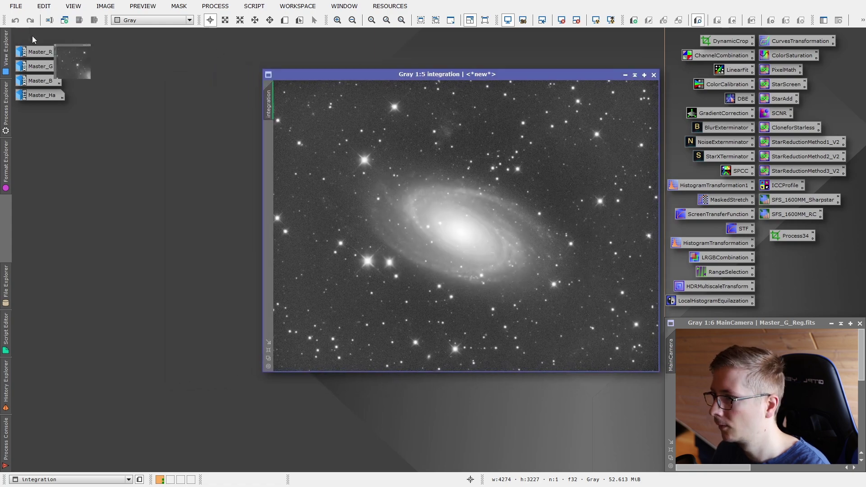
Open Master_L and arrange it side by side with the integration window
{"action": "double_click", "coordinate": [32, 38]}
{"action": "left_click_drag", "start_coordinate": [362, 88], "coordinate": [201, 148]}
{"action": "left_click_drag", "start_coordinate": [417, 124], "coordinate": [212, 119]}
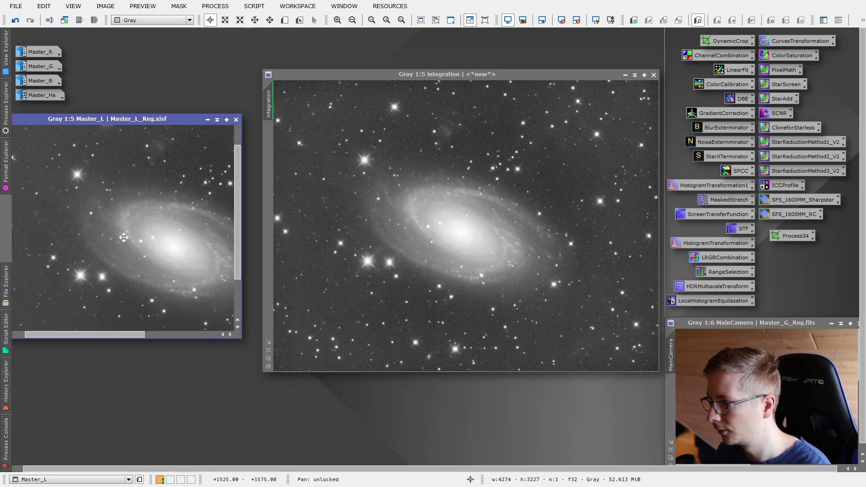
{"action": "left_click_drag", "start_coordinate": [151, 122], "coordinate": [194, 131]}
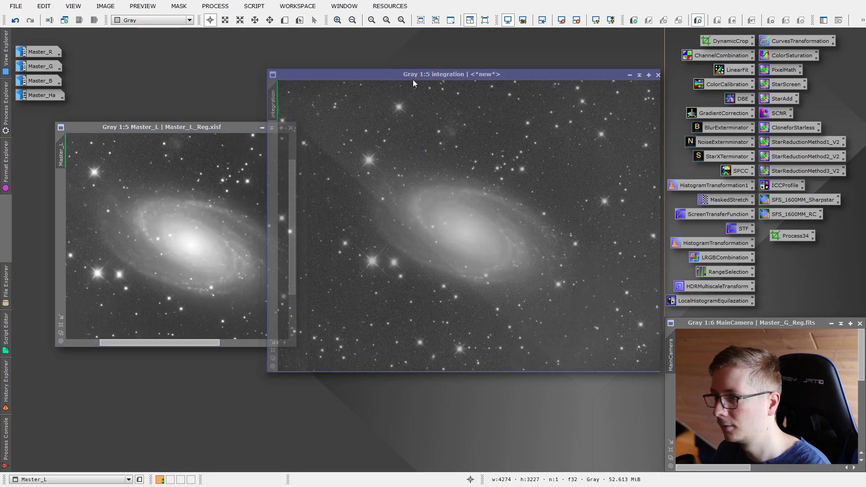
{"action": "left_click_drag", "start_coordinate": [413, 80], "coordinate": [435, 131]}
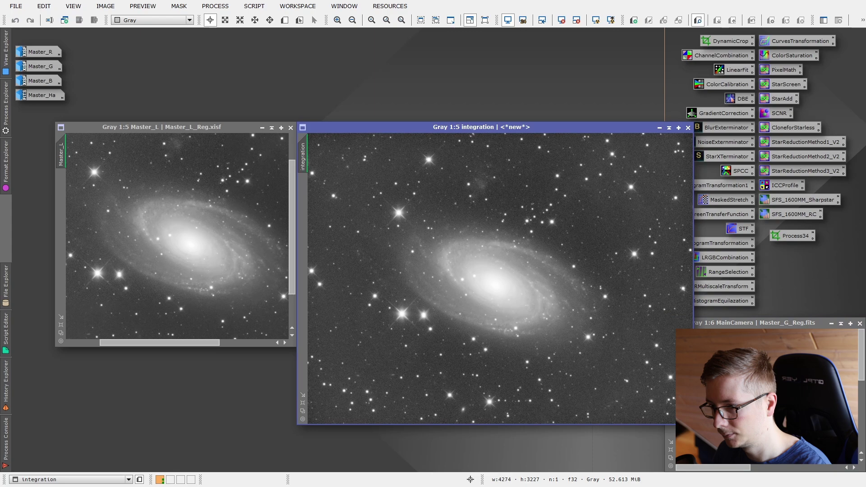
{"action": "left_click_drag", "start_coordinate": [693, 424], "coordinate": [551, 347]}
{"action": "left_click_drag", "start_coordinate": [431, 247], "coordinate": [412, 223]}
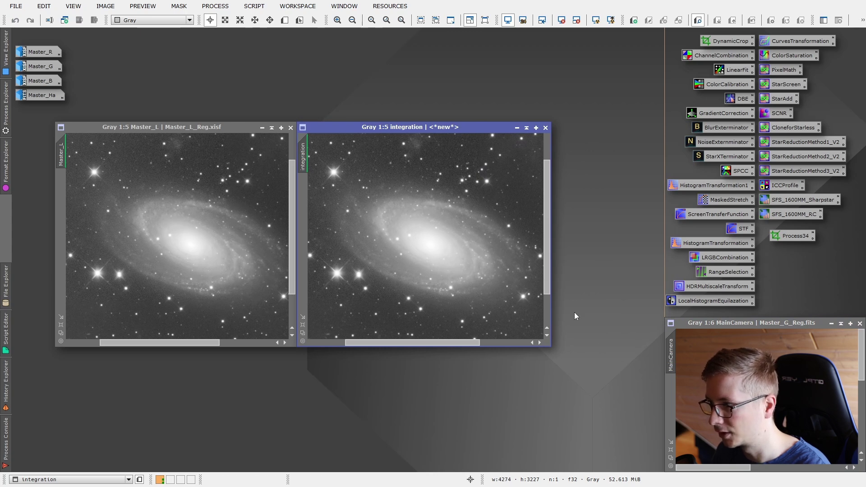
Pan and zoom Master_L and integration to compare matching close-ups of the galaxy
{"action": "left_click_drag", "start_coordinate": [414, 145], "coordinate": [453, 269]}
{"action": "left_click_drag", "start_coordinate": [156, 135], "coordinate": [177, 201]}
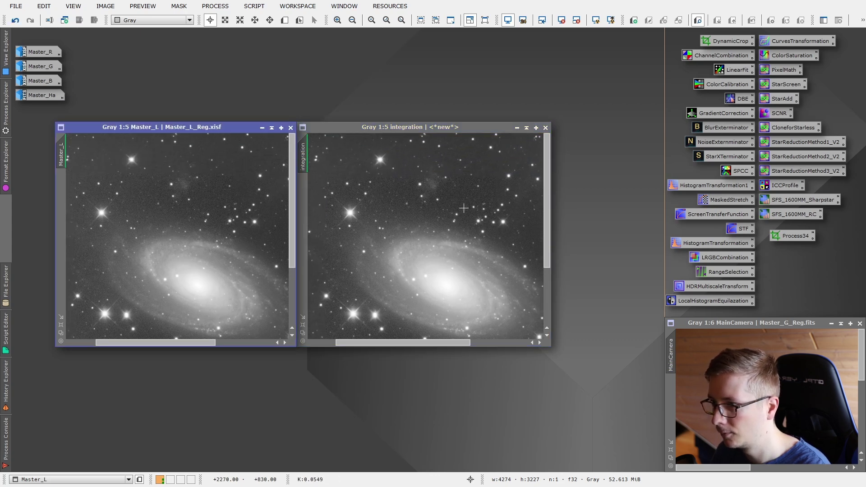
{"action": "left_click_drag", "start_coordinate": [485, 172], "coordinate": [476, 165]}
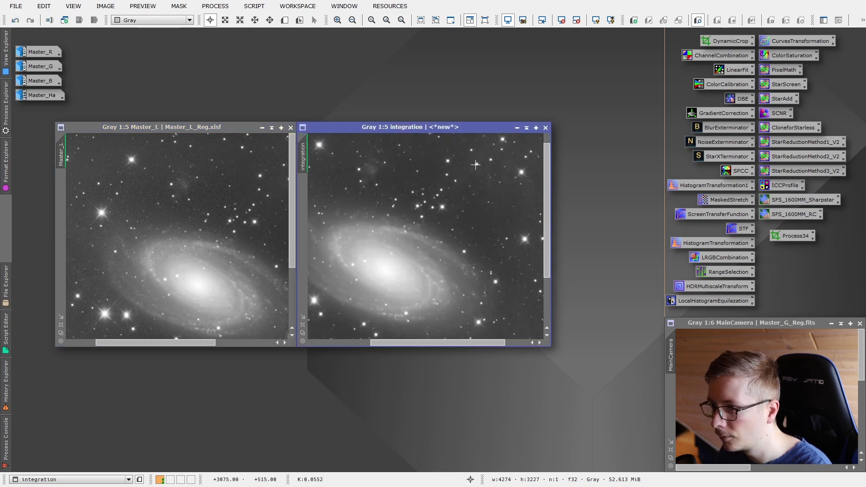
{"action": "scroll", "coordinate": [470, 194], "scroll_direction": "up", "scroll_amount": 5}
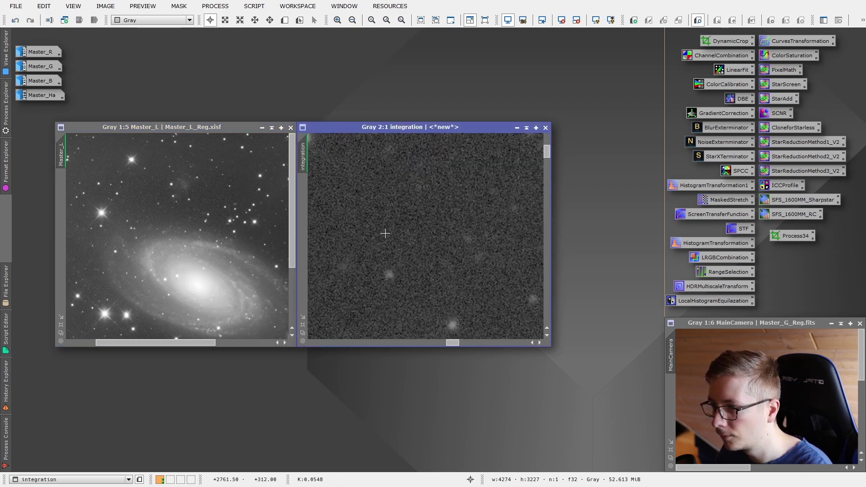
{"action": "scroll", "coordinate": [386, 233], "scroll_direction": "down", "scroll_amount": 5}
{"action": "scroll", "coordinate": [436, 219], "scroll_direction": "up", "scroll_amount": 3}
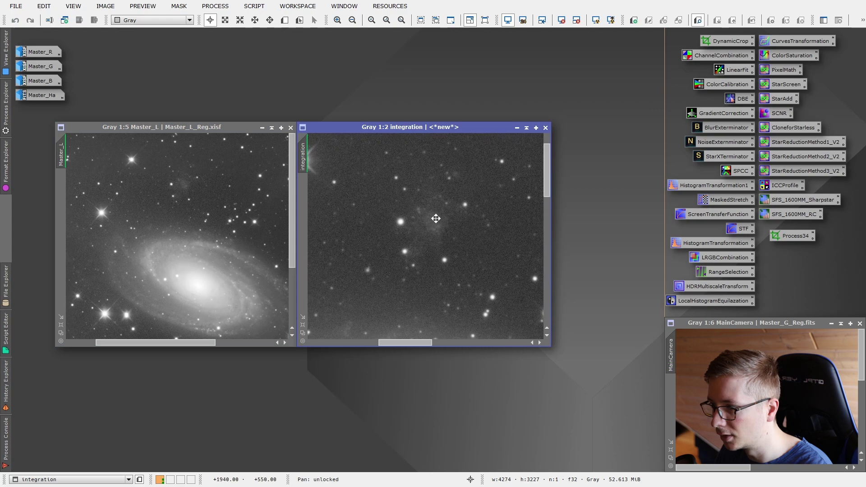
{"action": "scroll", "coordinate": [193, 185], "scroll_direction": "up", "scroll_amount": 4}
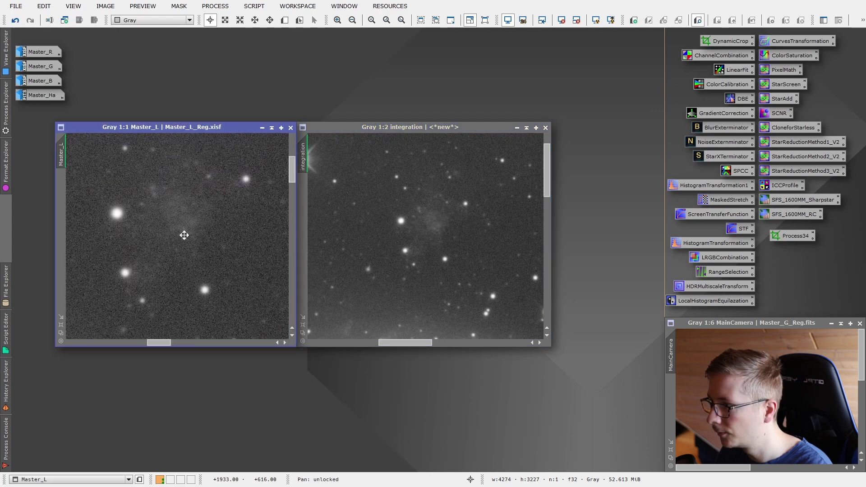
{"action": "left_click_drag", "start_coordinate": [184, 235], "coordinate": [197, 240]}
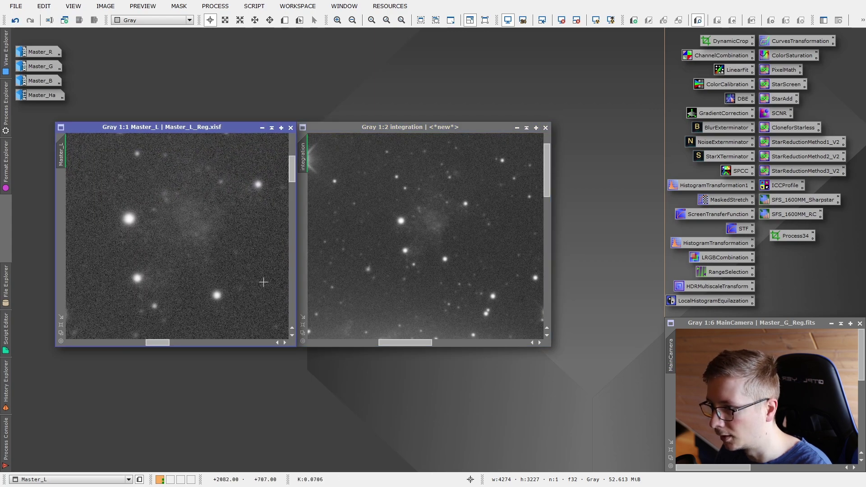
{"action": "scroll", "coordinate": [183, 245], "scroll_direction": "down", "scroll_amount": 2}
{"action": "scroll", "coordinate": [182, 245], "scroll_direction": "up", "scroll_amount": 1}
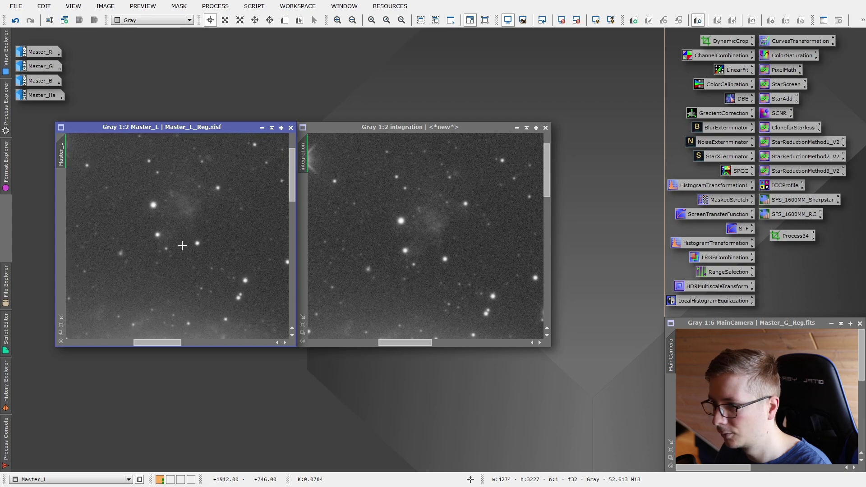
{"action": "scroll", "coordinate": [447, 284], "scroll_direction": "down", "scroll_amount": 4}
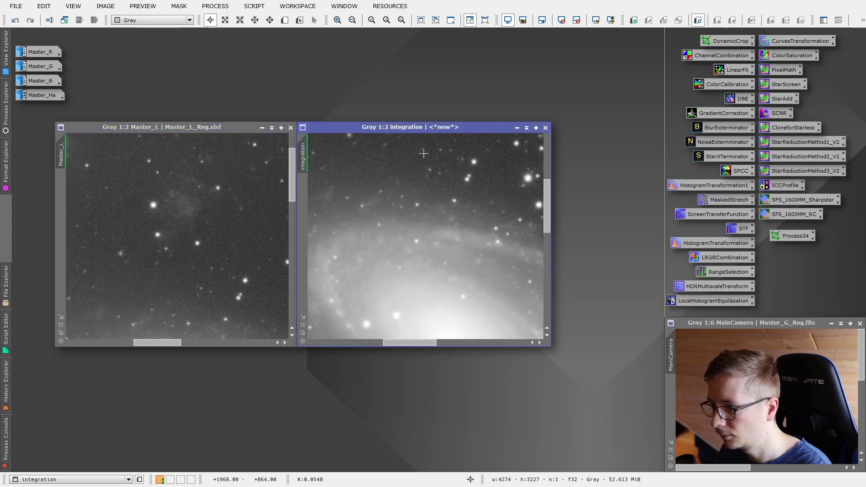
{"action": "scroll", "coordinate": [407, 248], "scroll_direction": "down", "scroll_amount": 3}
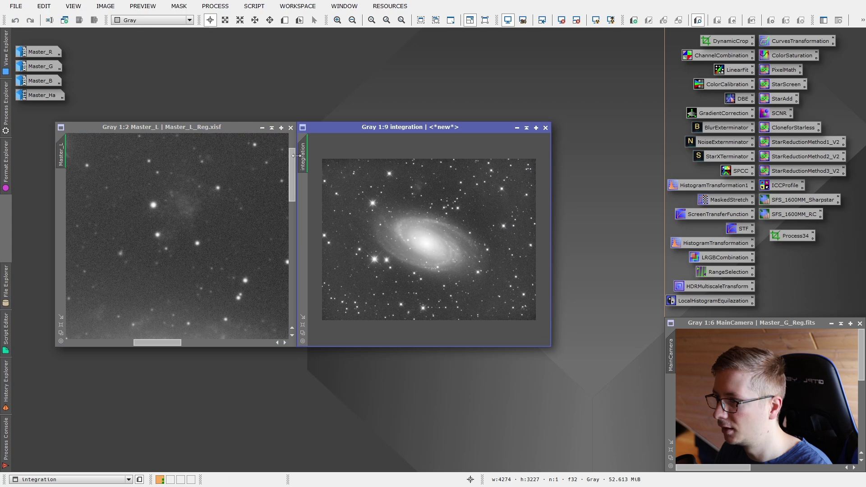
Iconize Master_L, rename integration to synL, and park its icon below Master_Ha
{"action": "left_click", "coordinate": [262, 128]}
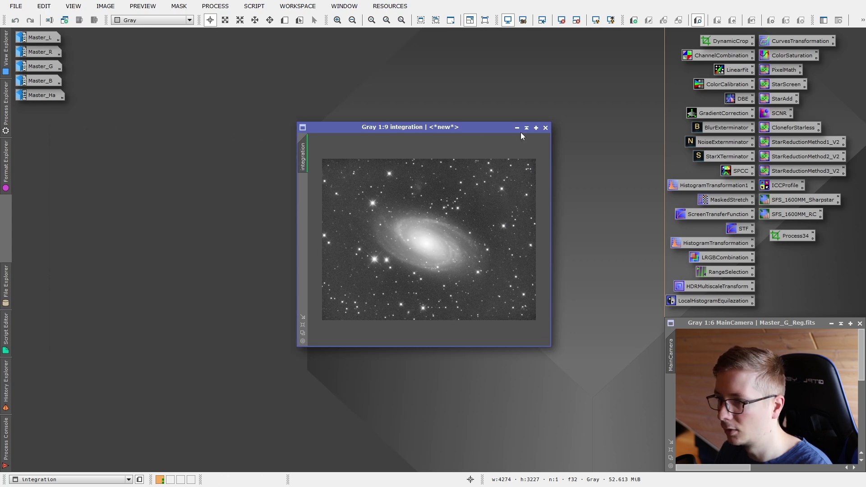
{"action": "double_click", "coordinate": [303, 153]}
{"action": "type", "text": "s"}
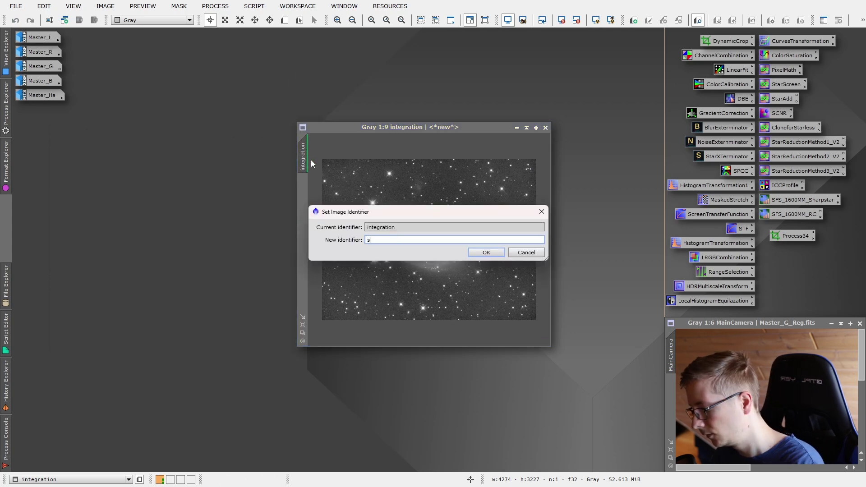
{"action": "type", "text": "ynL"}
{"action": "key", "text": "Return"}
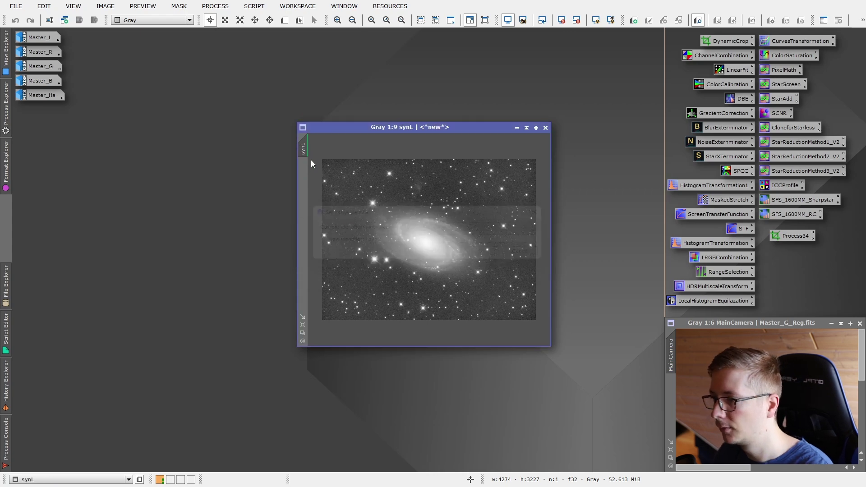
{"action": "left_click", "coordinate": [303, 326]}
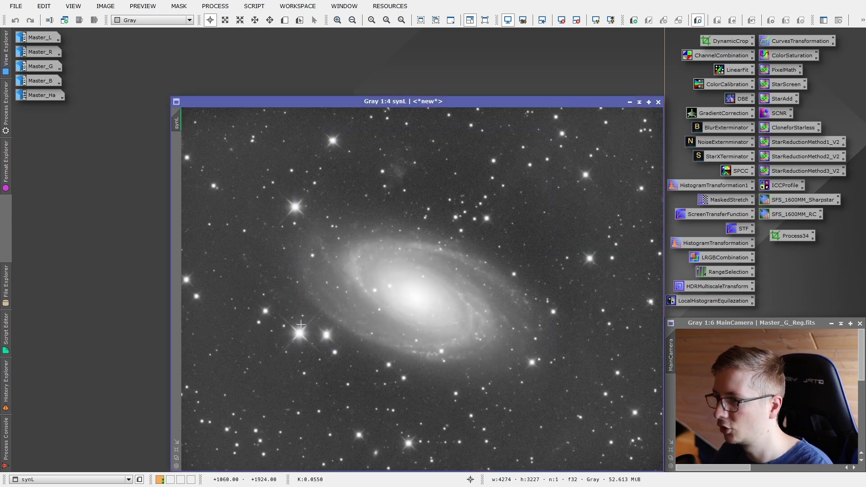
{"action": "left_click_drag", "start_coordinate": [456, 102], "coordinate": [413, 53]}
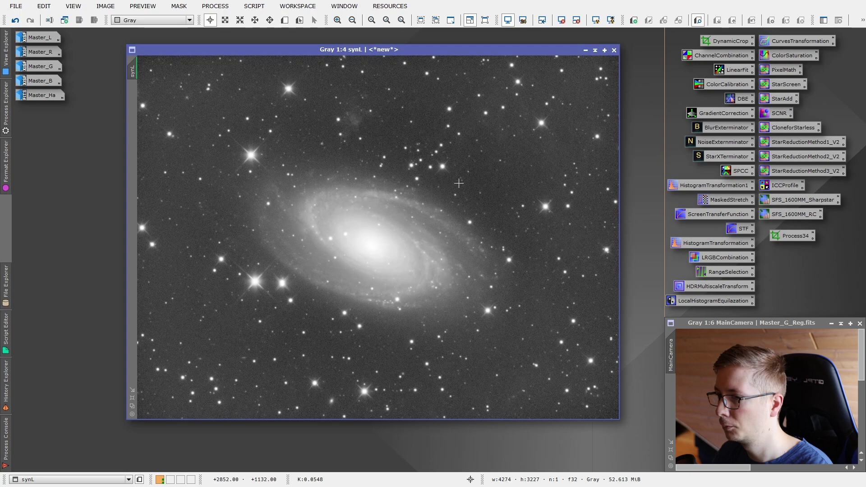
{"action": "left_click", "coordinate": [585, 50]}
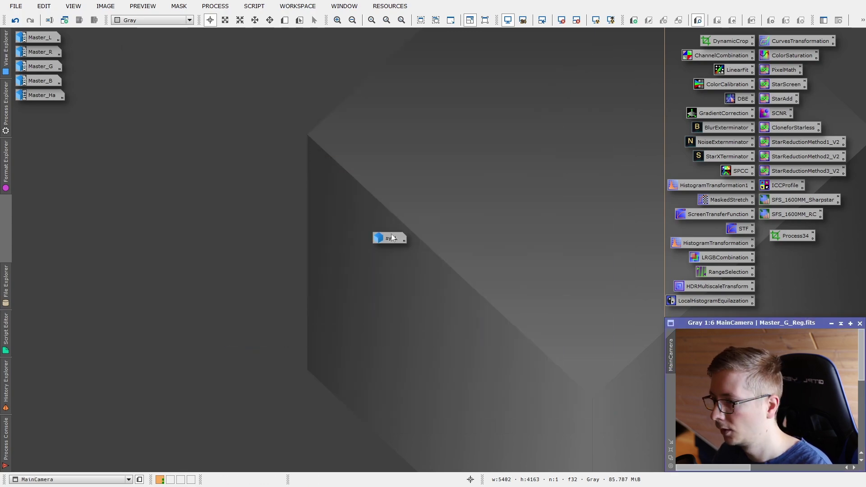
{"action": "left_click_drag", "start_coordinate": [391, 238], "coordinate": [34, 111]}
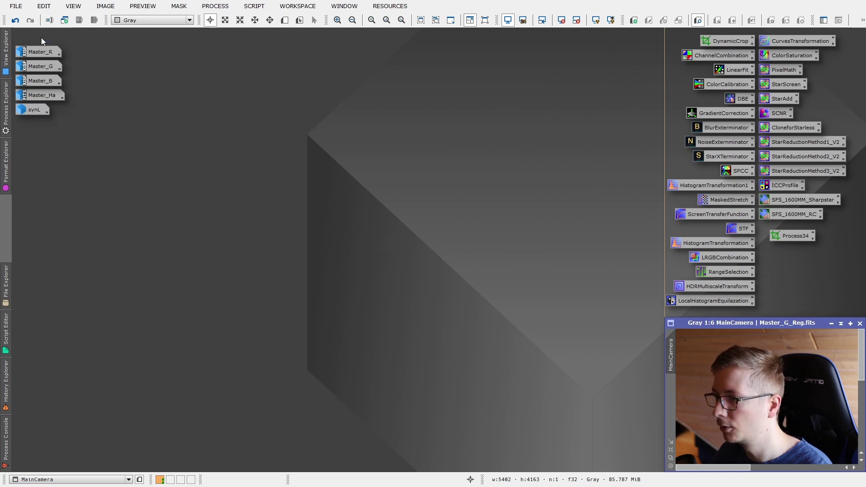
Reopen Master_L, fit the whole image in its window, then iconize it again
{"action": "double_click", "coordinate": [41, 38]}
{"action": "left_click", "coordinate": [62, 333]}
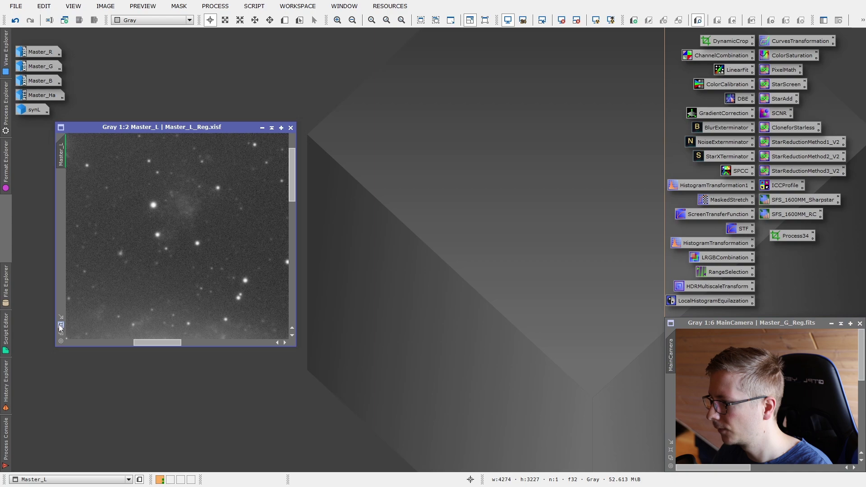
{"action": "left_click_drag", "start_coordinate": [416, 63], "coordinate": [434, 64]}
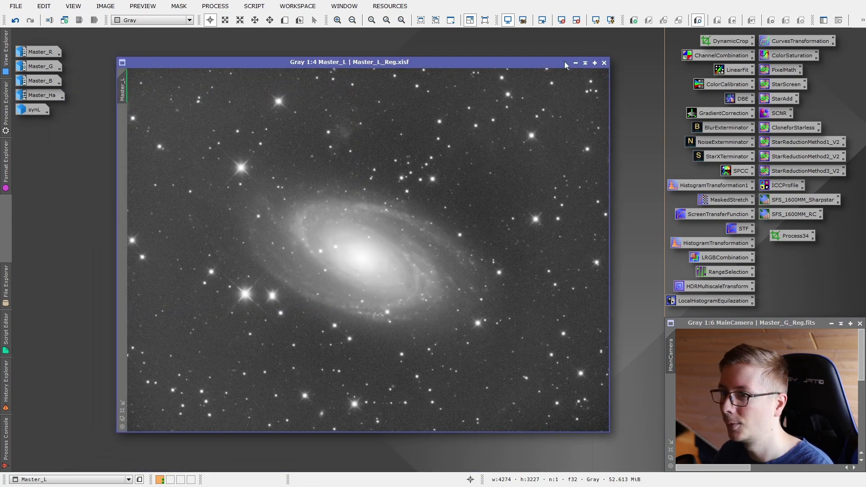
{"action": "left_click", "coordinate": [576, 64]}
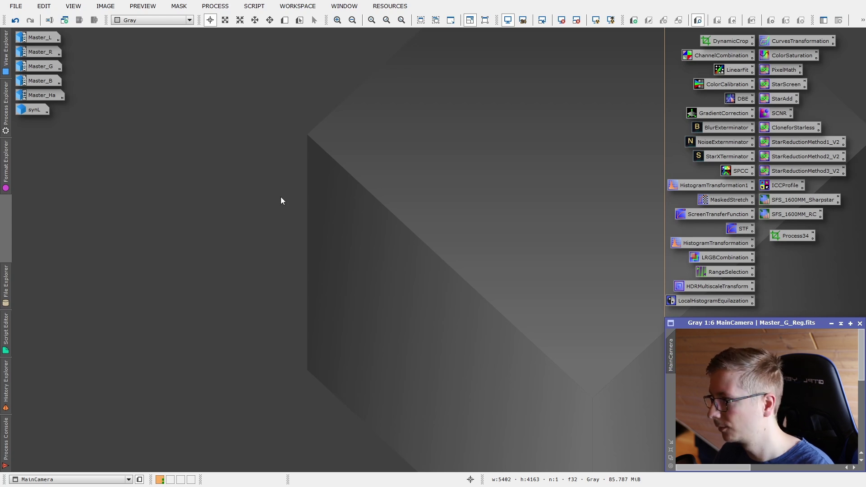
Combine Master_R, Master_G and Master_B into RGB Image09 without inheriting the astrometric solution
{"action": "double_click", "coordinate": [708, 57]}
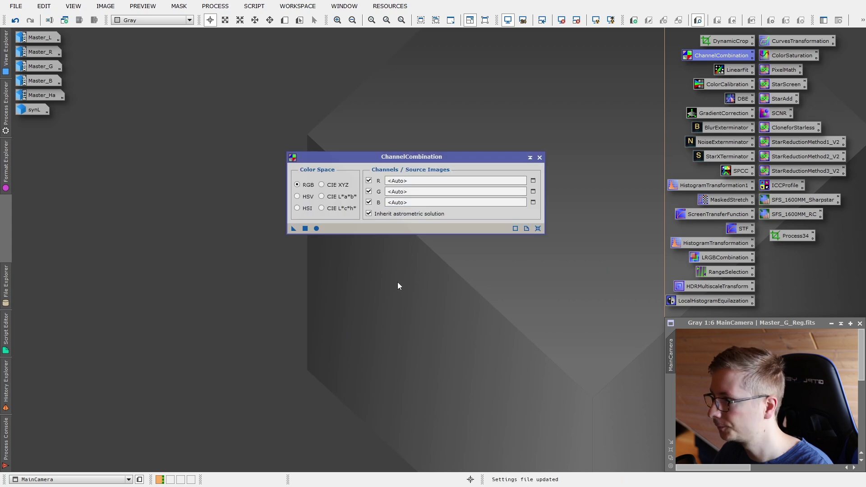
{"action": "left_click_drag", "start_coordinate": [31, 53], "coordinate": [416, 183]}
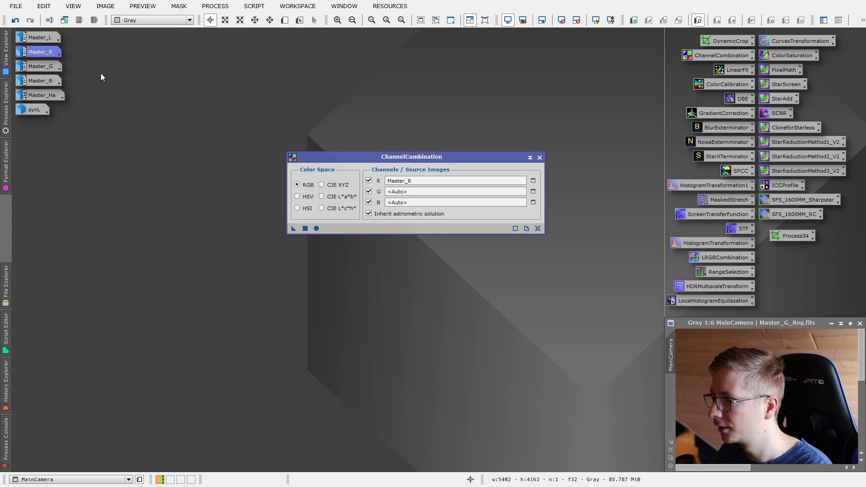
{"action": "left_click_drag", "start_coordinate": [51, 67], "coordinate": [397, 192]}
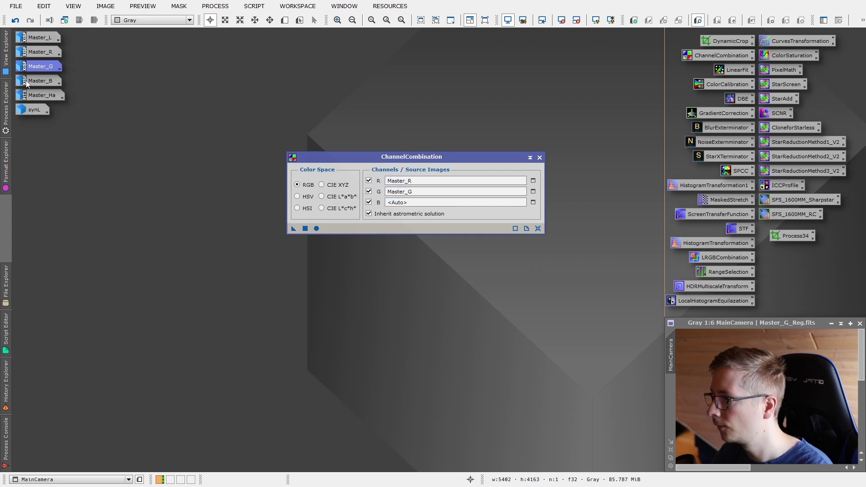
{"action": "left_click_drag", "start_coordinate": [27, 81], "coordinate": [393, 203]}
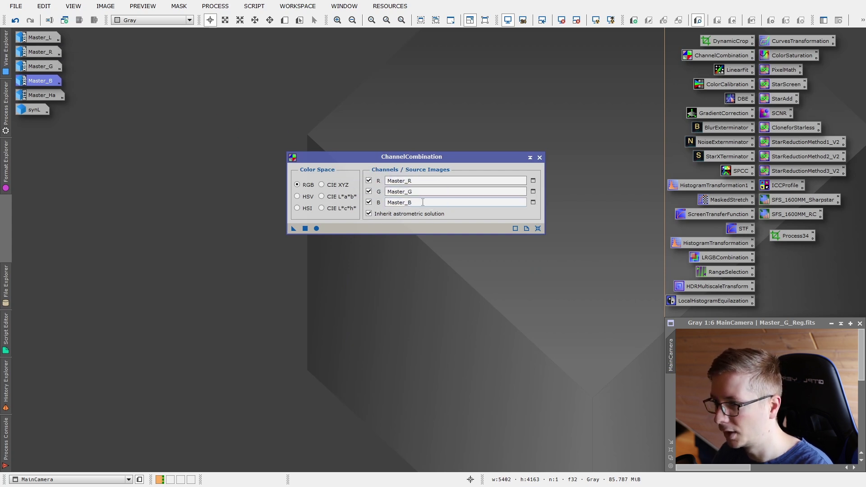
{"action": "left_click", "coordinate": [369, 214]}
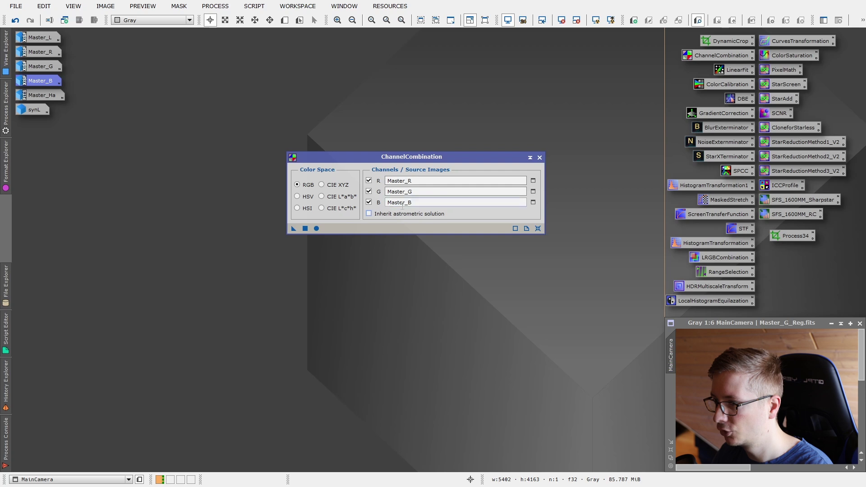
{"action": "left_click", "coordinate": [317, 229]}
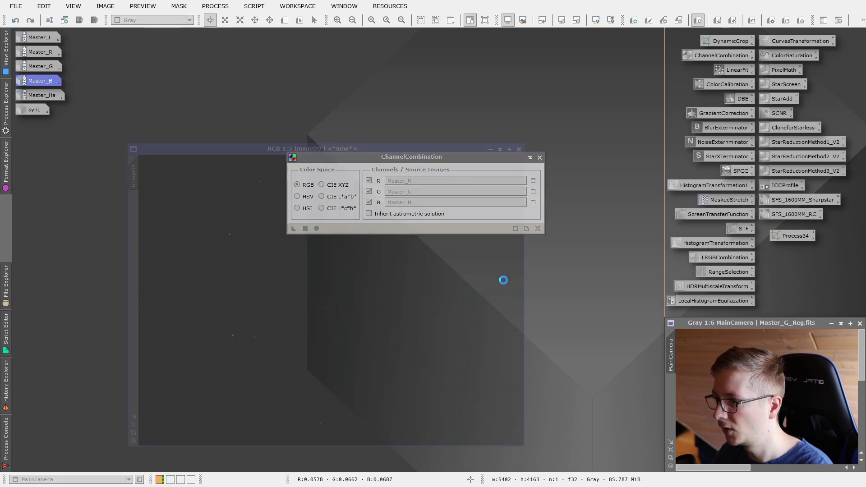
{"action": "left_click_drag", "start_coordinate": [541, 160], "coordinate": [656, 41]}
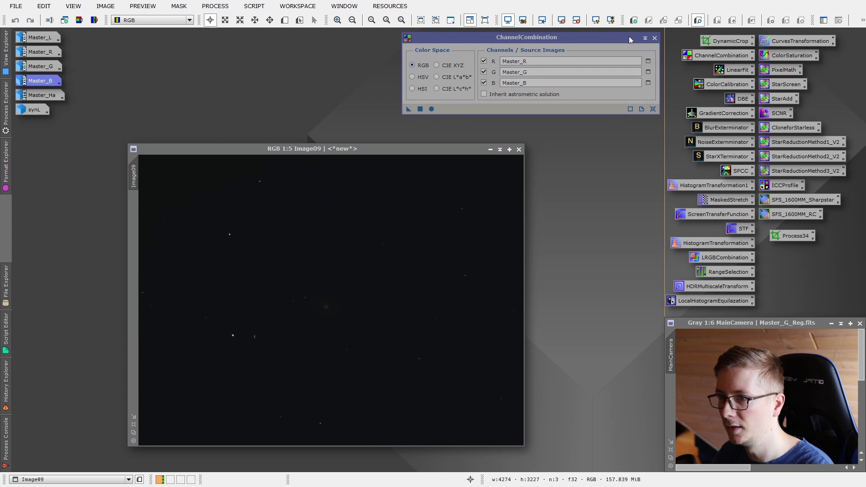
{"action": "left_click", "coordinate": [655, 38]}
{"action": "left_click_drag", "start_coordinate": [457, 150], "coordinate": [415, 50]}
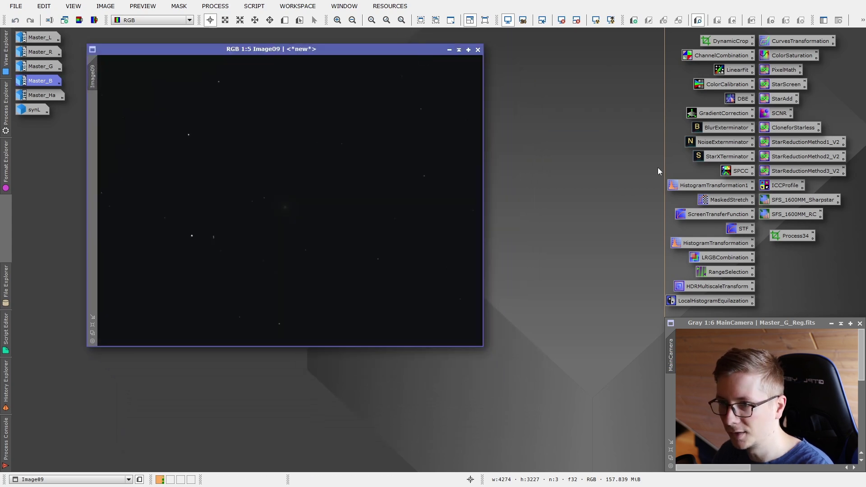
Auto-stretch Image09 with STF, comparing linked and unlinked RGB channels, then close it
{"action": "double_click", "coordinate": [742, 230]}
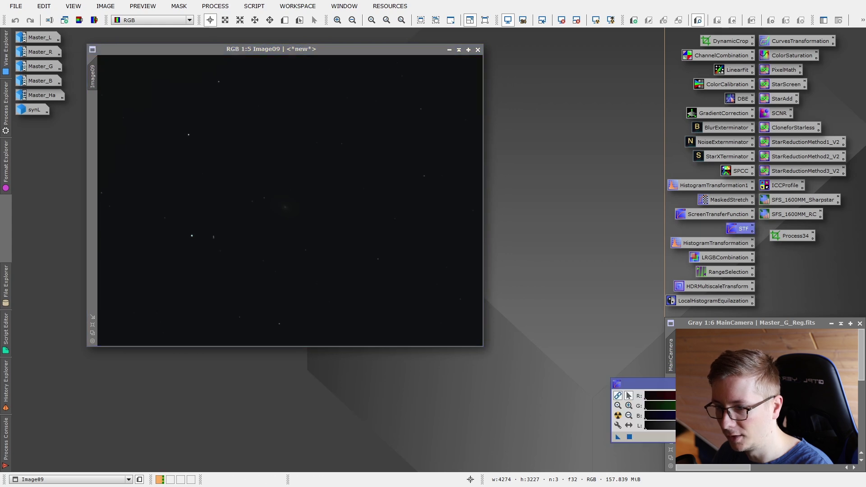
{"action": "left_click_drag", "start_coordinate": [731, 385], "coordinate": [529, 387]}
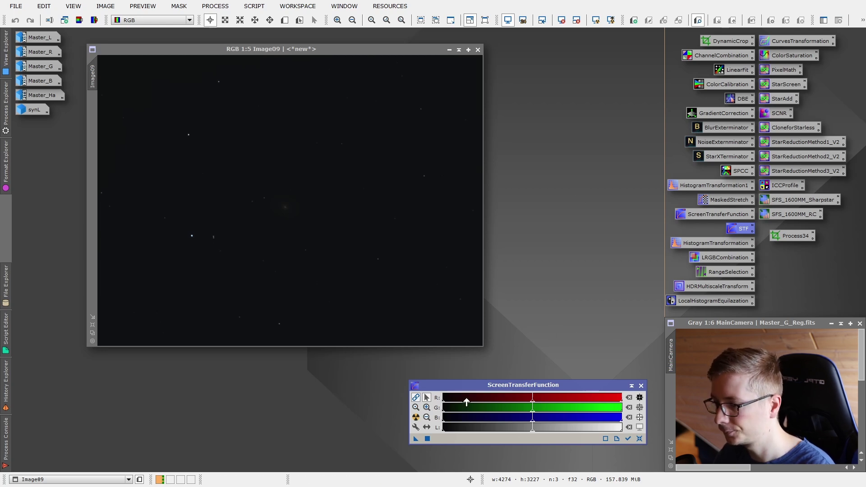
{"action": "left_click", "coordinate": [416, 417]}
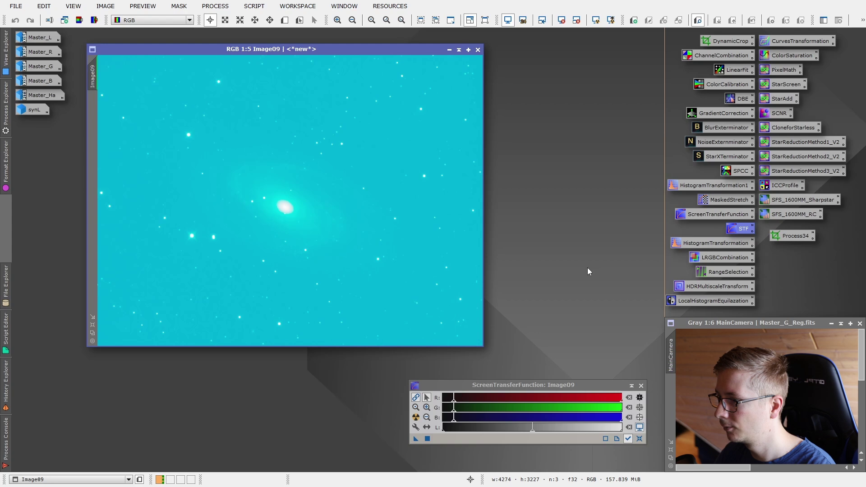
{"action": "left_click", "coordinate": [416, 397]}
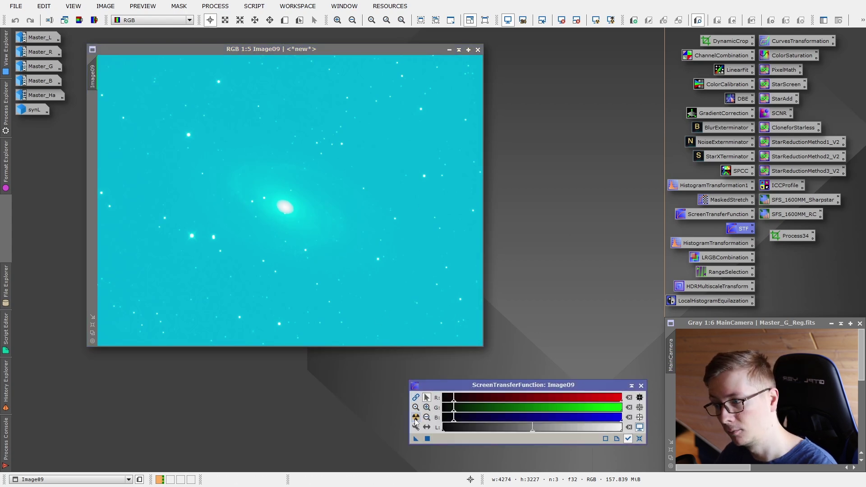
{"action": "left_click", "coordinate": [416, 417]}
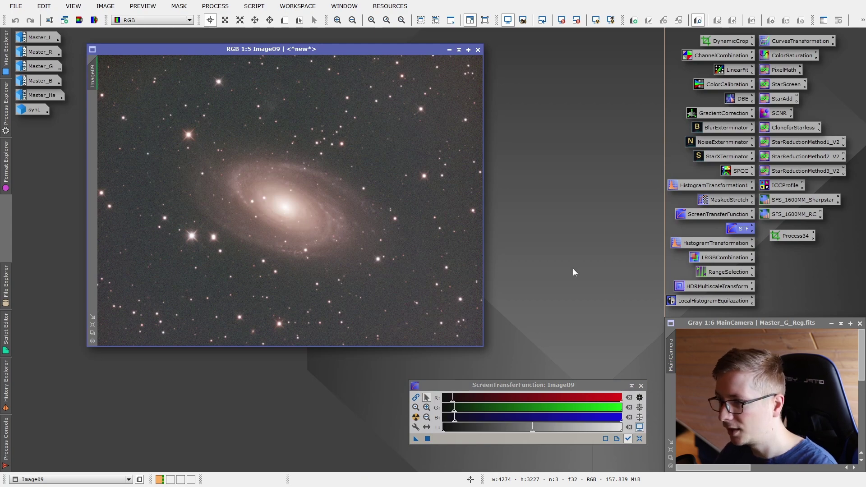
{"action": "left_click", "coordinate": [415, 398]}
{"action": "left_click", "coordinate": [416, 418]}
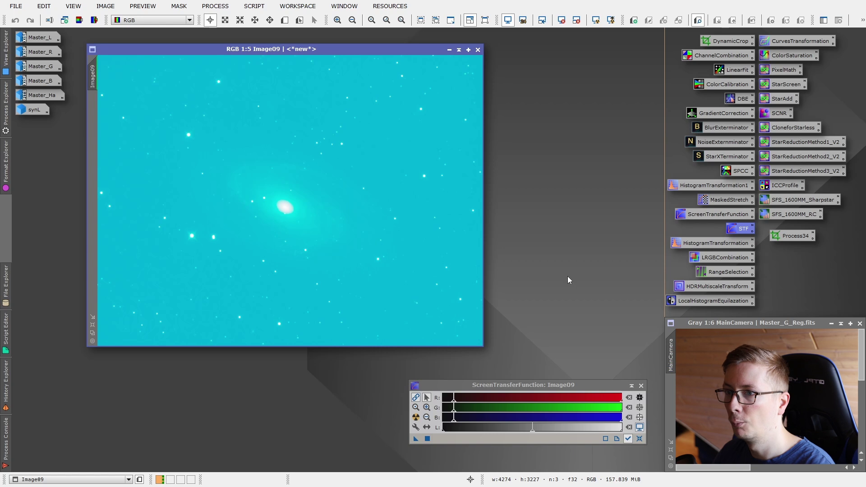
{"action": "left_click", "coordinate": [477, 51]}
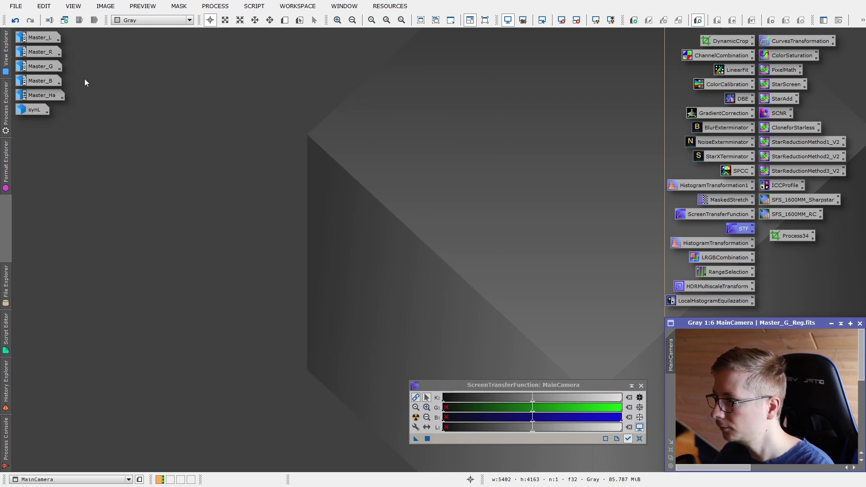
Apply LinearFit to Master_G using Master_B as the reference image
{"action": "double_click", "coordinate": [737, 70]}
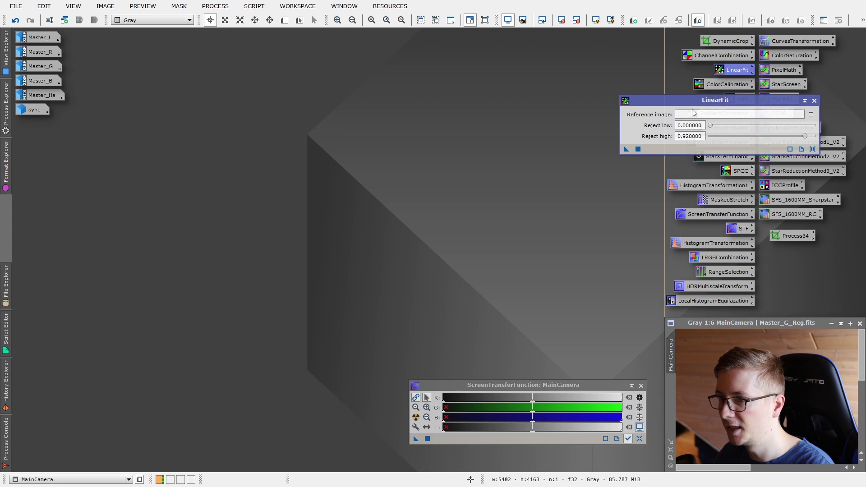
{"action": "left_click_drag", "start_coordinate": [702, 96], "coordinate": [541, 36]}
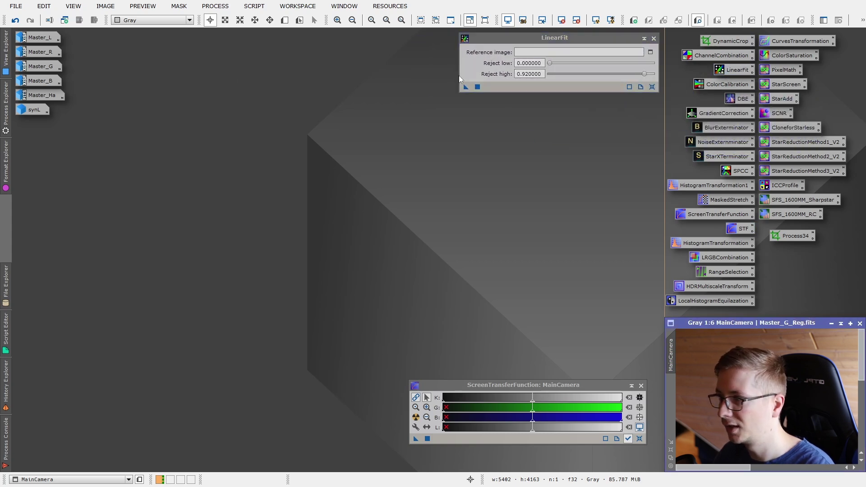
{"action": "left_click_drag", "start_coordinate": [49, 88], "coordinate": [523, 54]}
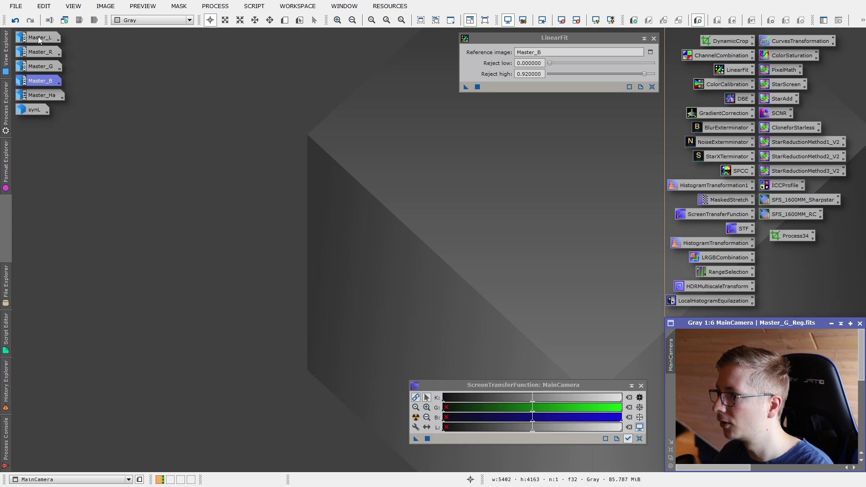
{"action": "double_click", "coordinate": [39, 51]}
{"action": "double_click", "coordinate": [37, 68]}
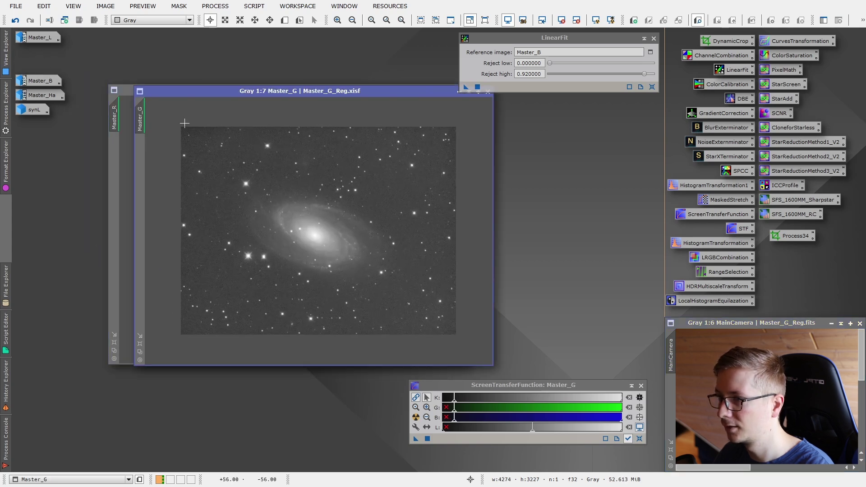
{"action": "left_click_drag", "start_coordinate": [466, 87], "coordinate": [416, 194]}
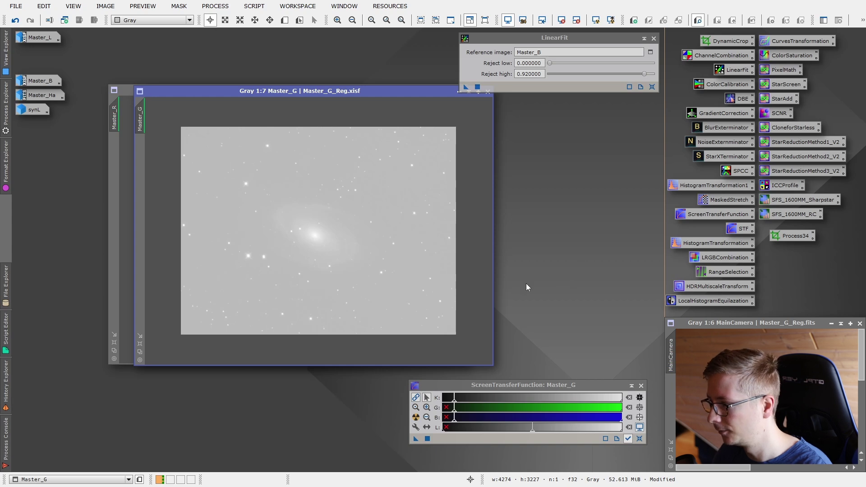
{"action": "left_click", "coordinate": [9, 436]}
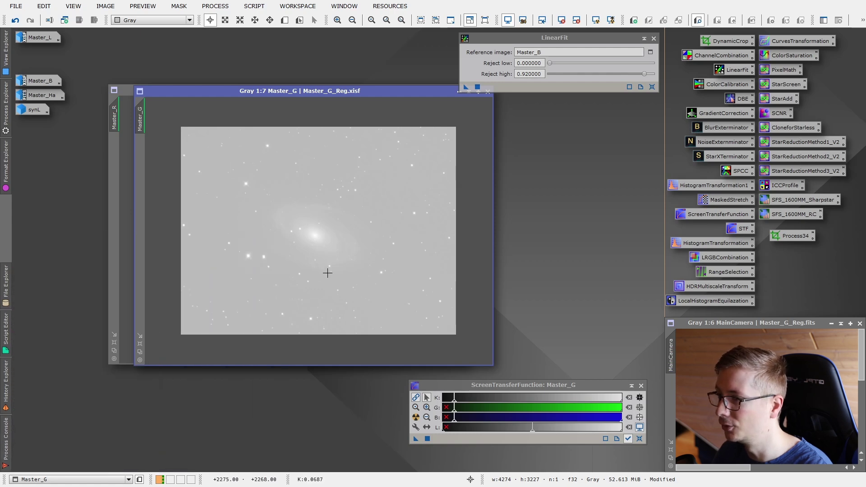
Apply LinearFit to Master_R, check its fit slope in the Process Console, and iconize both masters
{"action": "left_click", "coordinate": [457, 93]}
{"action": "left_click", "coordinate": [478, 87]}
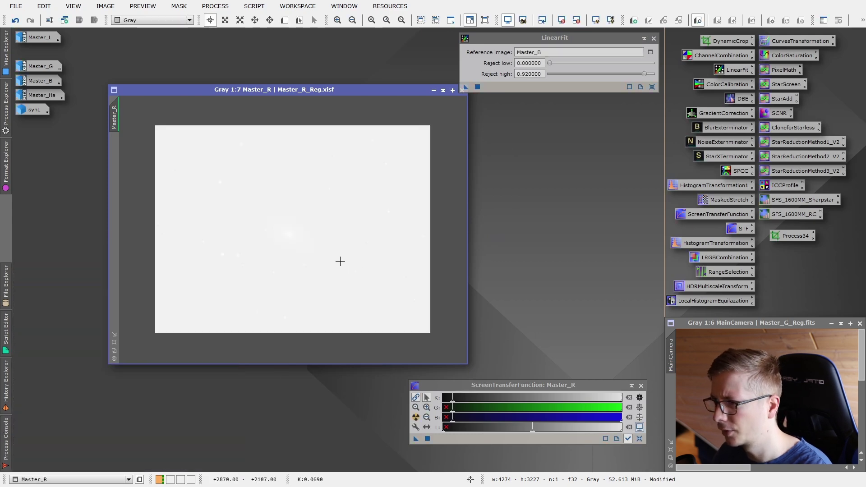
{"action": "left_click", "coordinate": [6, 445]}
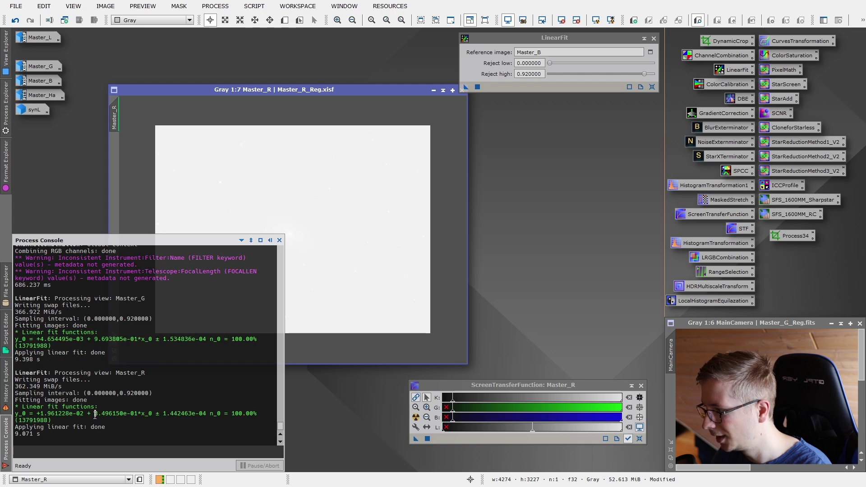
{"action": "left_click_drag", "start_coordinate": [95, 415], "coordinate": [131, 414]}
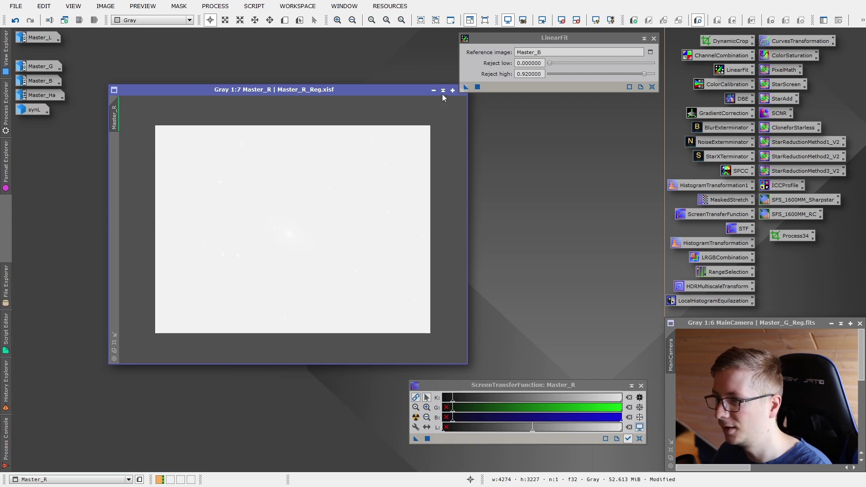
{"action": "left_click", "coordinate": [434, 91]}
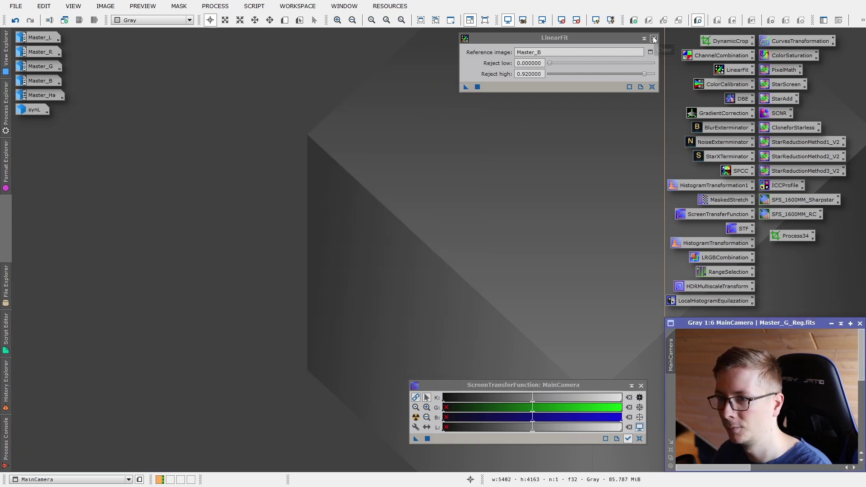
{"action": "left_click", "coordinate": [654, 39]}
{"action": "double_click", "coordinate": [721, 55]}
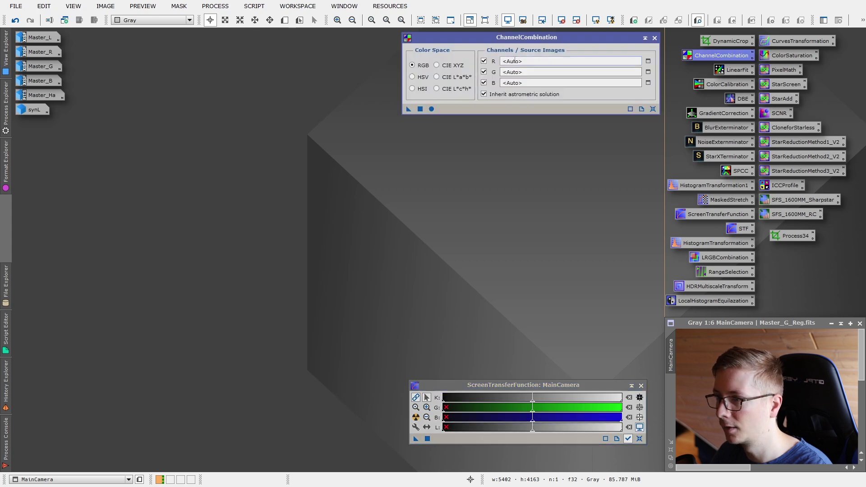
Combine the fitted Master_R, Master_G and Master_B into Image10 without inheriting astrometry
{"action": "left_click_drag", "start_coordinate": [441, 38], "coordinate": [294, 105]}
{"action": "left_click_drag", "start_coordinate": [25, 52], "coordinate": [377, 128]}
{"action": "left_click_drag", "start_coordinate": [22, 68], "coordinate": [379, 151]}
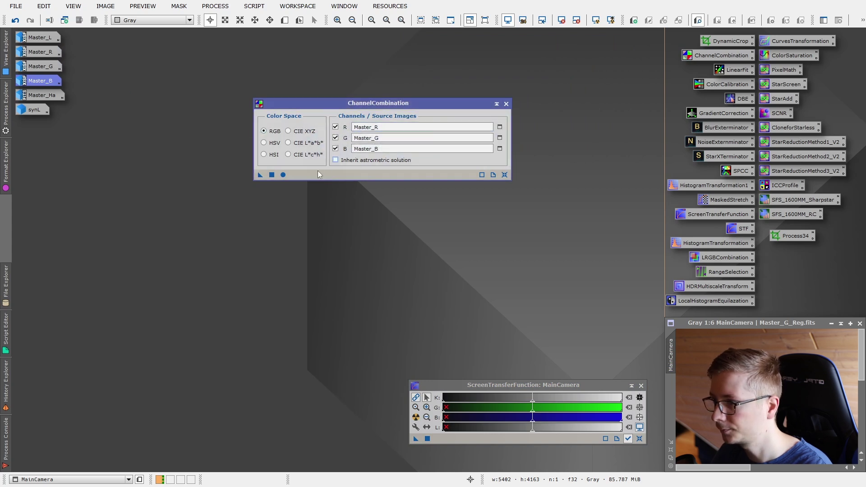
{"action": "left_click", "coordinate": [335, 159]}
{"action": "left_click", "coordinate": [283, 175]}
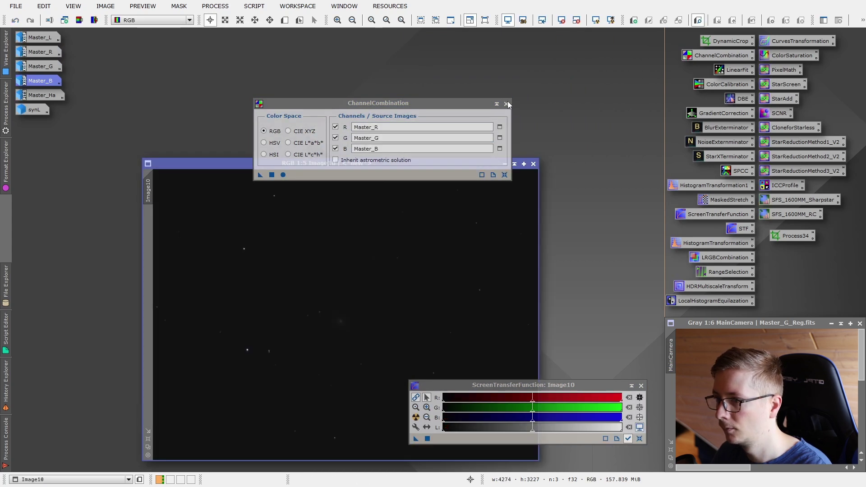
{"action": "left_click", "coordinate": [507, 103]}
{"action": "left_click_drag", "start_coordinate": [467, 156], "coordinate": [459, 48]}
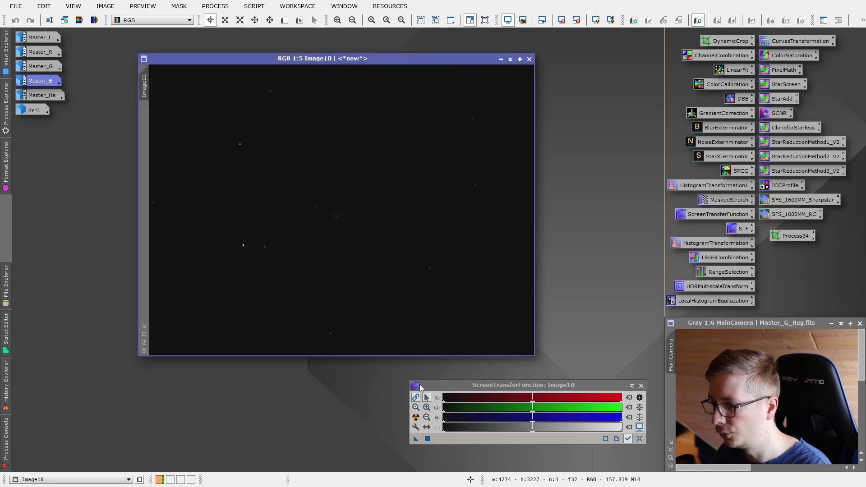
Auto-stretch Image10 with linked RGB channels, then minimise it to an icon
{"action": "left_click", "coordinate": [416, 397]}
{"action": "left_click", "coordinate": [416, 417]}
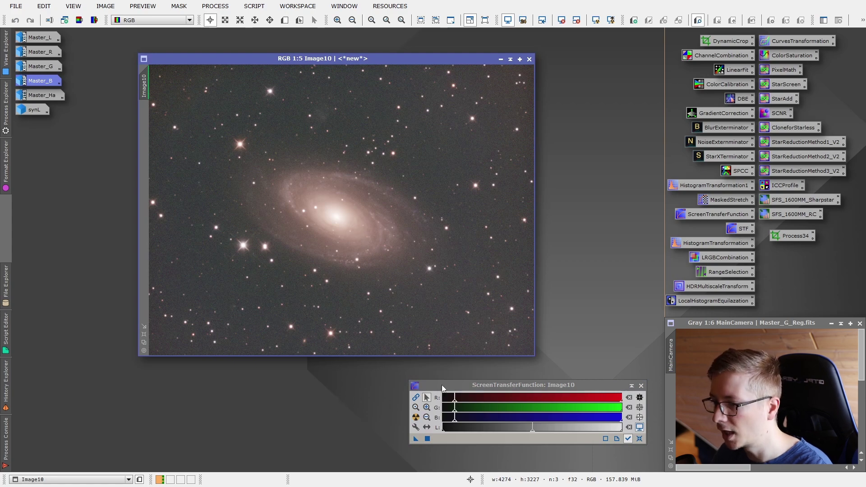
{"action": "scroll", "coordinate": [221, 117], "scroll_direction": "down", "scroll_amount": 2}
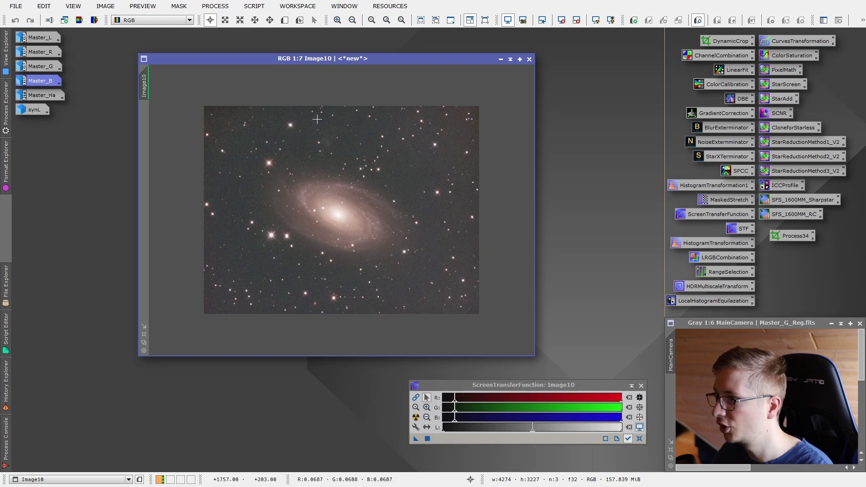
{"action": "left_click", "coordinate": [502, 60]}
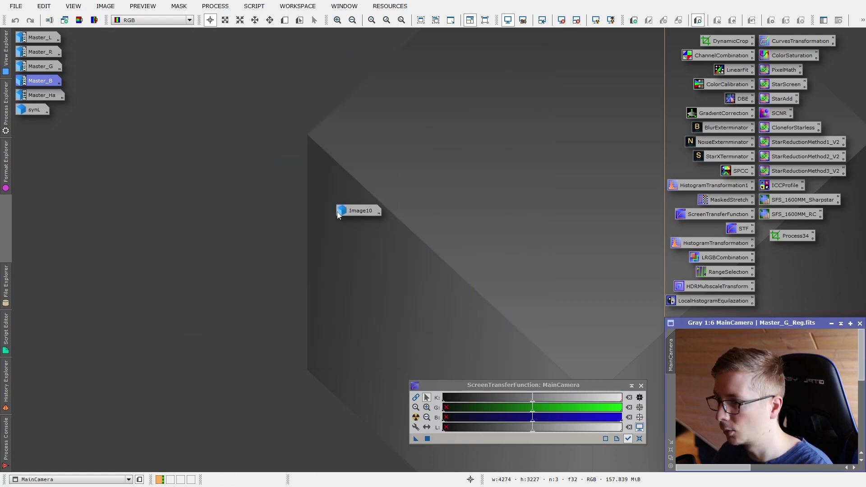
{"action": "double_click", "coordinate": [381, 210]}
{"action": "type", "text": "RGB"}
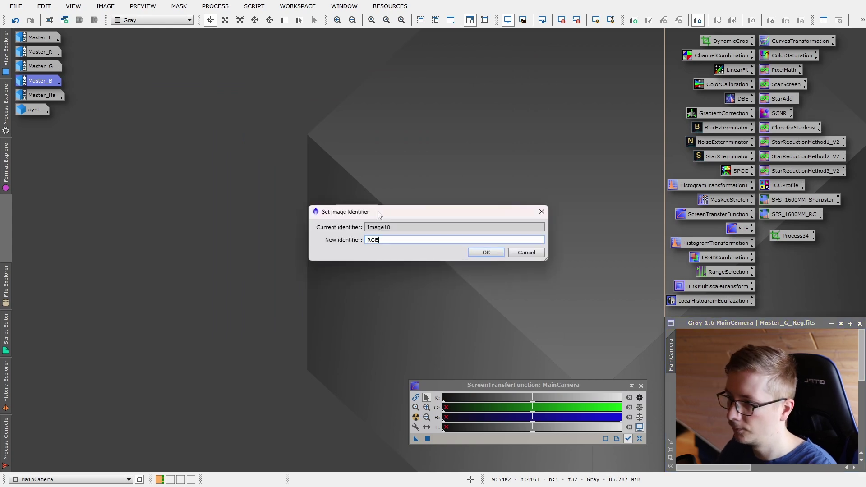
{"action": "key", "text": "Return"}
{"action": "double_click", "coordinate": [353, 212]}
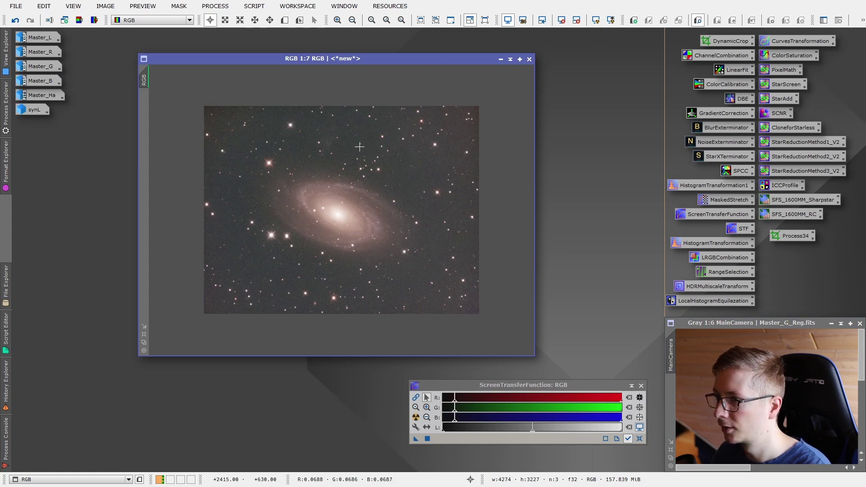
{"action": "scroll", "coordinate": [358, 153], "scroll_direction": "down", "scroll_amount": 1}
{"action": "scroll", "coordinate": [359, 152], "scroll_direction": "up", "scroll_amount": 3}
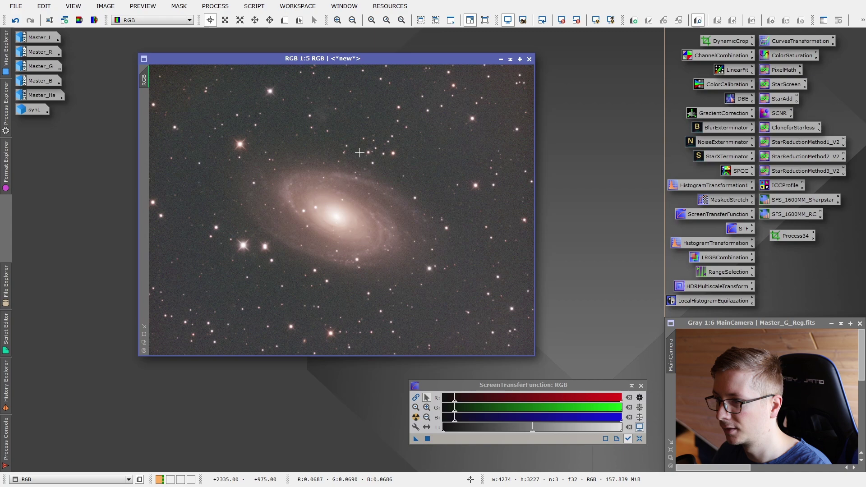
{"action": "double_click", "coordinate": [713, 112]}
Create Preview01 covering the whole RGB image and select it
{"action": "left_click_drag", "start_coordinate": [673, 183], "coordinate": [635, 59]}
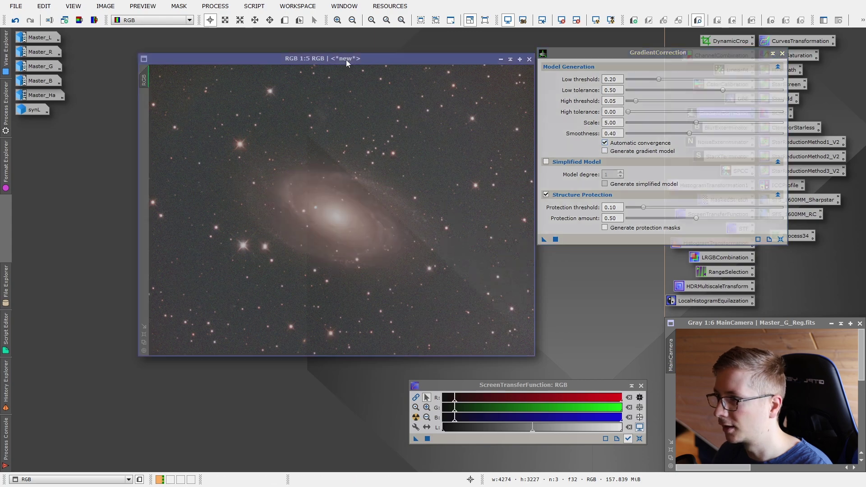
{"action": "left_click_drag", "start_coordinate": [346, 59], "coordinate": [321, 59]}
{"action": "mouse_move", "coordinate": [123, 80]}
{"action": "left_mouse_down"}
{"action": "mouse_move", "coordinate": [122, 93]}
{"action": "mouse_move", "coordinate": [123, 81]}
{"action": "left_mouse_up"}
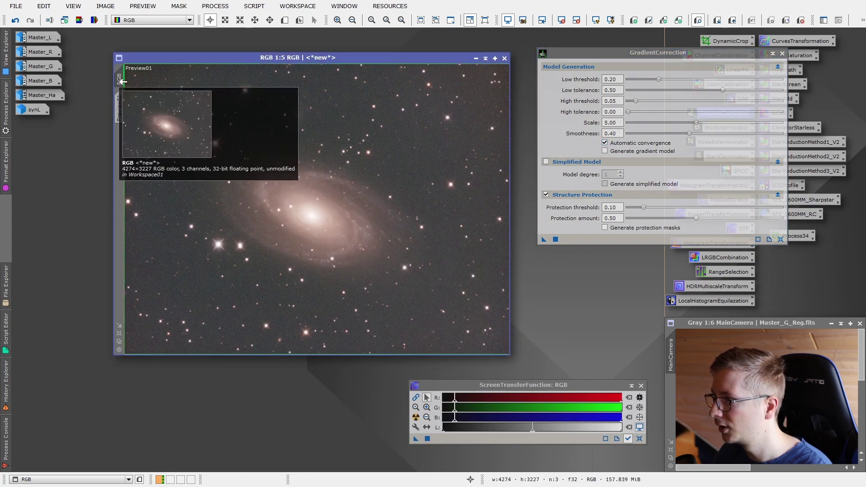
{"action": "left_click", "coordinate": [120, 108]}
{"action": "scroll", "coordinate": [132, 118], "scroll_direction": "down", "scroll_amount": 1}
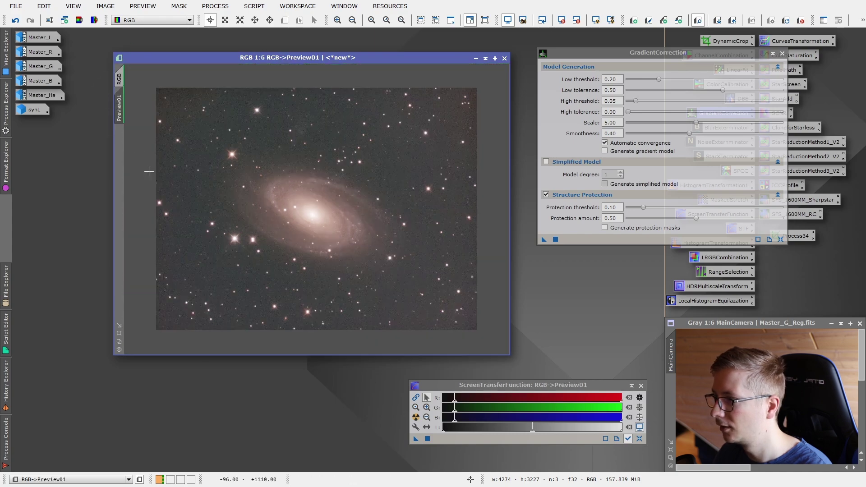
{"action": "scroll", "coordinate": [302, 195], "scroll_direction": "up", "scroll_amount": 1}
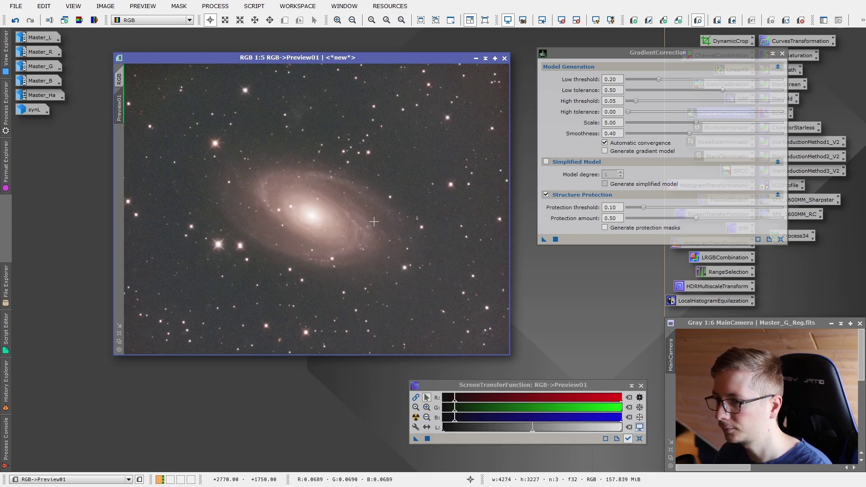
Apply default GradientCorrection to Preview01 and re-stretch it to show the corrected background
{"action": "left_click", "coordinate": [555, 239]}
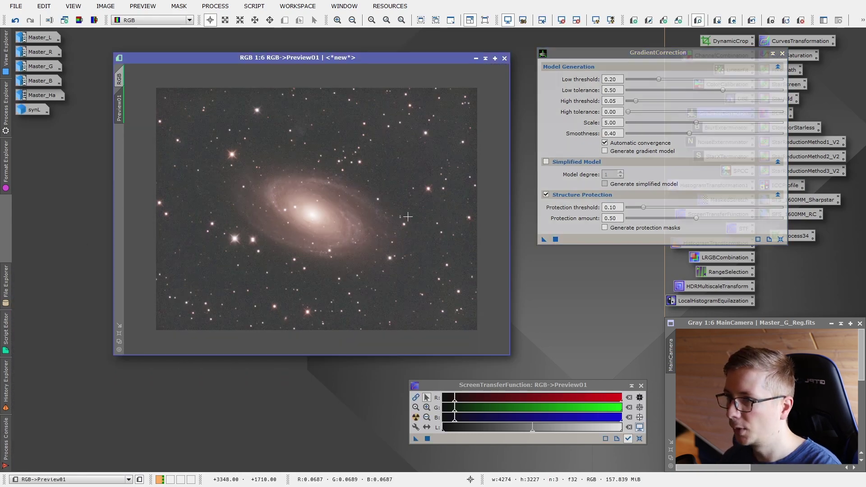
{"action": "scroll", "coordinate": [496, 144], "scroll_direction": "down", "scroll_amount": 1}
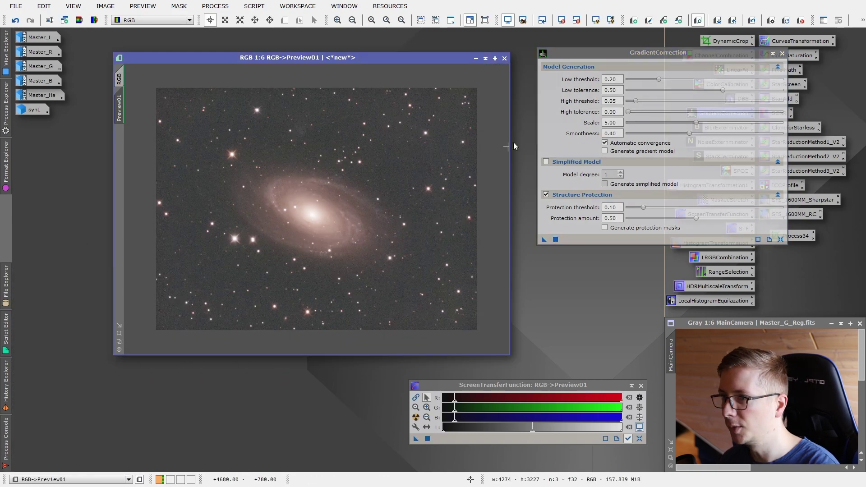
{"action": "left_click", "coordinate": [611, 22]}
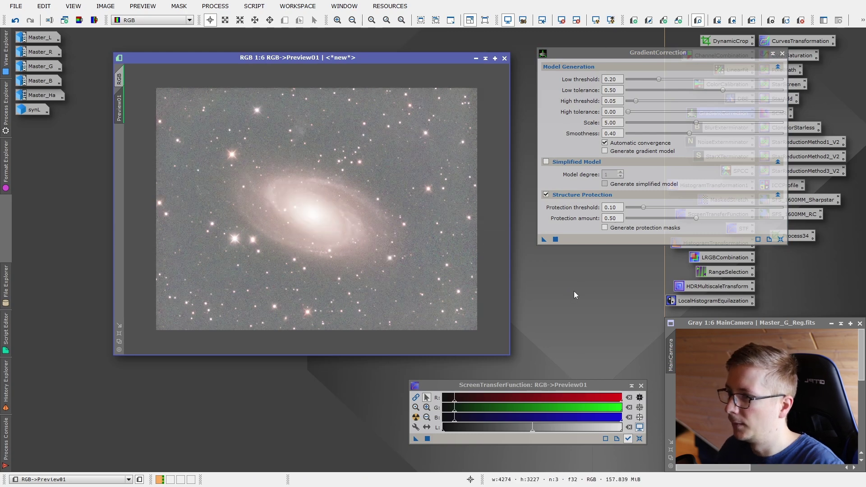
{"action": "scroll", "coordinate": [315, 266], "scroll_direction": "down", "scroll_amount": 1}
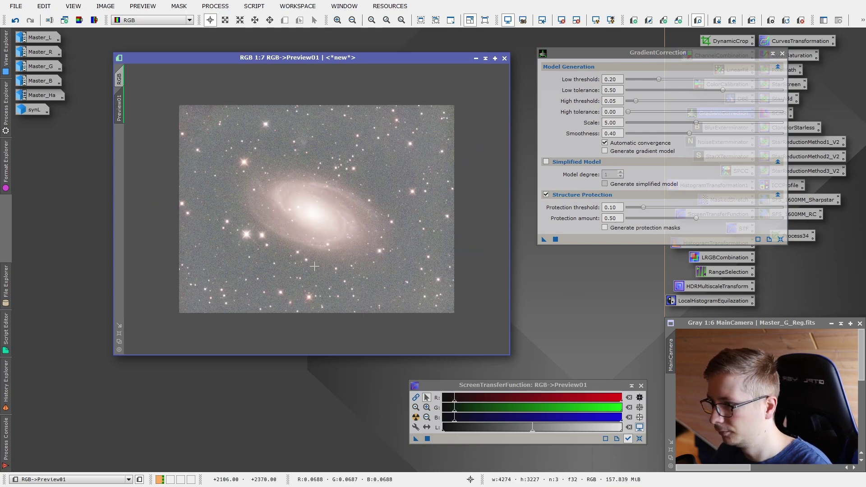
{"action": "scroll", "coordinate": [315, 266], "scroll_direction": "down", "scroll_amount": 3}
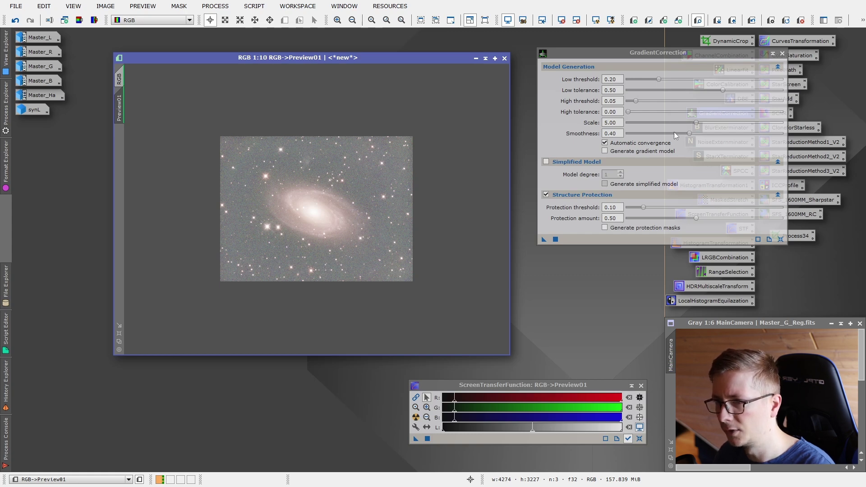
Lower GradientCorrection Scale to 4.00, turn off Structure Protection, and undo the preview's correction
{"action": "left_click_drag", "start_coordinate": [697, 122], "coordinate": [686, 122]}
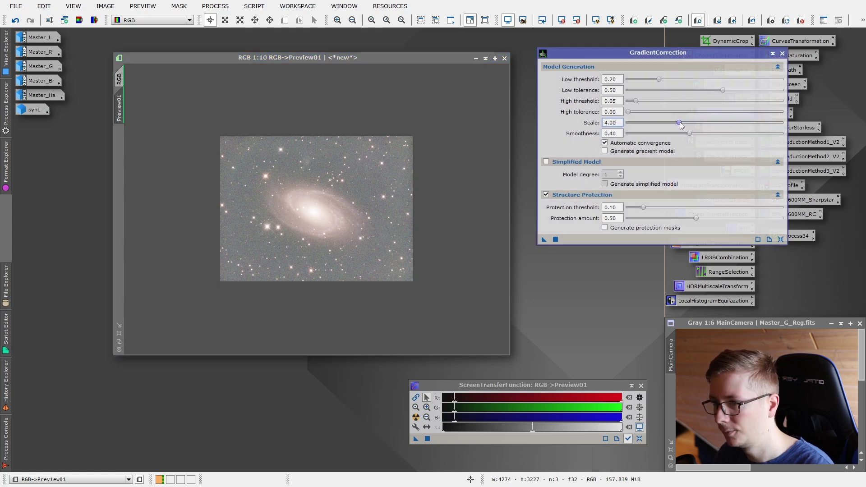
{"action": "left_click", "coordinate": [546, 194]}
{"action": "scroll", "coordinate": [302, 207], "scroll_direction": "up", "scroll_amount": 4}
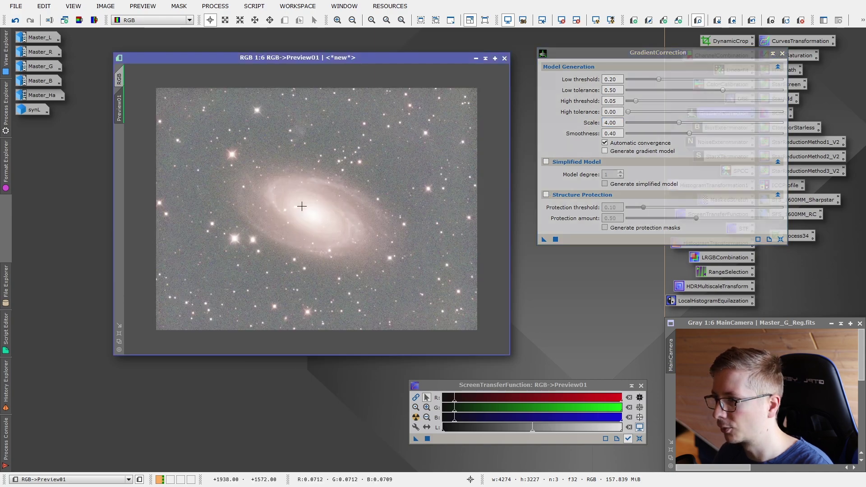
{"action": "right_click", "coordinate": [301, 207]}
{"action": "left_click", "coordinate": [312, 216]}
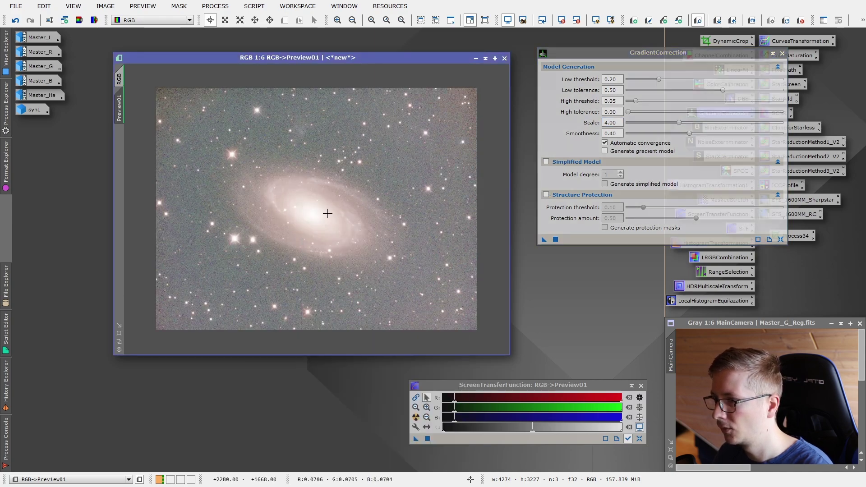
{"action": "right_click", "coordinate": [361, 180]}
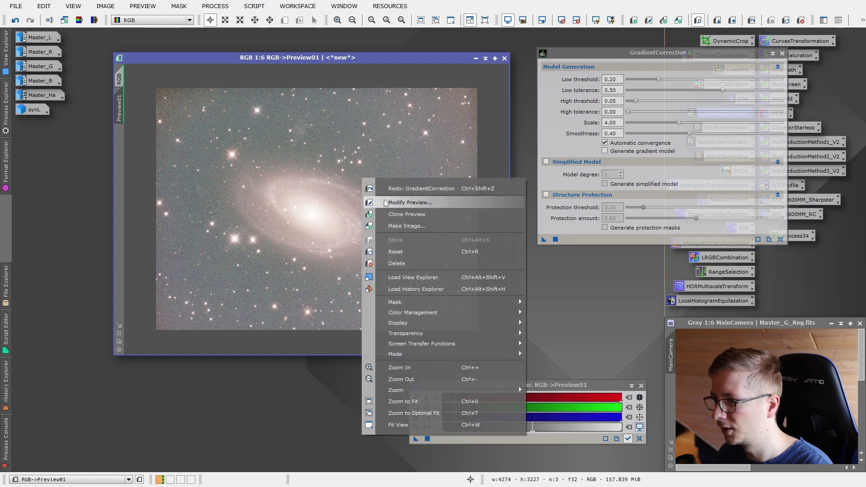
{"action": "left_click", "coordinate": [120, 78]}
Reapply GradientCorrection with Scale 4.00 to Preview01
{"action": "left_click", "coordinate": [120, 78]}
{"action": "left_click", "coordinate": [119, 108]}
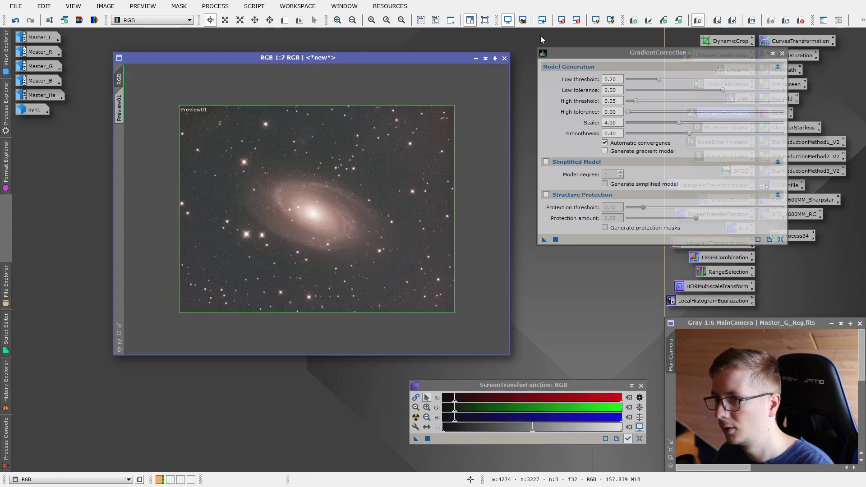
{"action": "left_click", "coordinate": [119, 78]}
{"action": "left_click", "coordinate": [120, 107]}
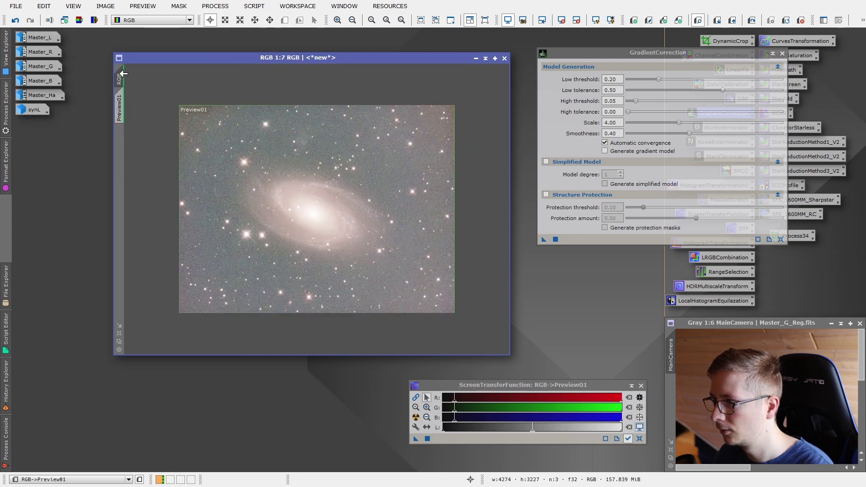
{"action": "left_click", "coordinate": [125, 102]}
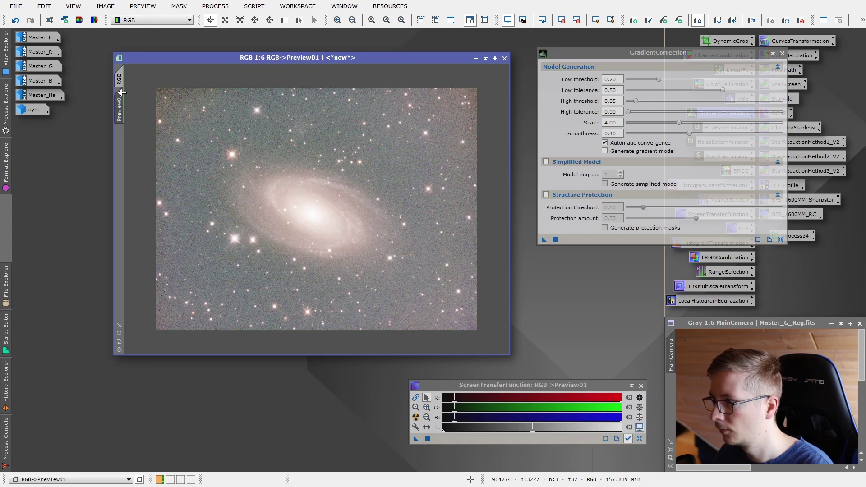
{"action": "left_click", "coordinate": [545, 239]}
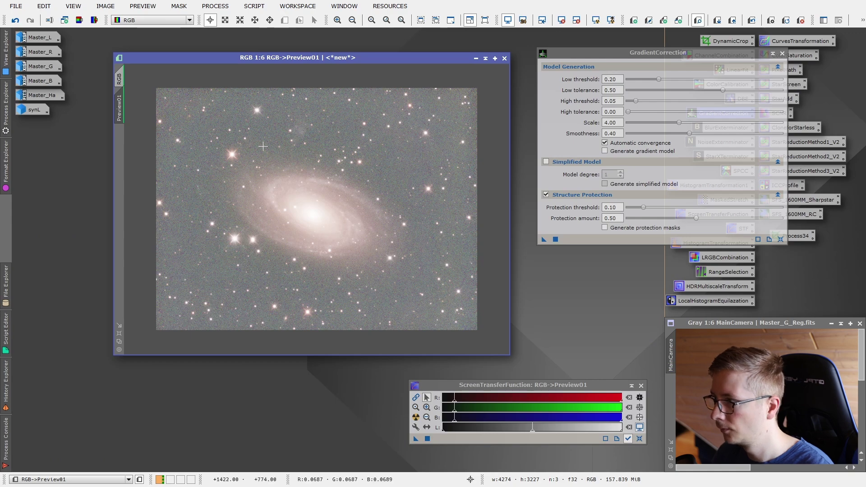
Flip repeatedly between the uncorrected RGB image and corrected Preview01 to compare backgrounds
{"action": "left_click", "coordinate": [121, 79]}
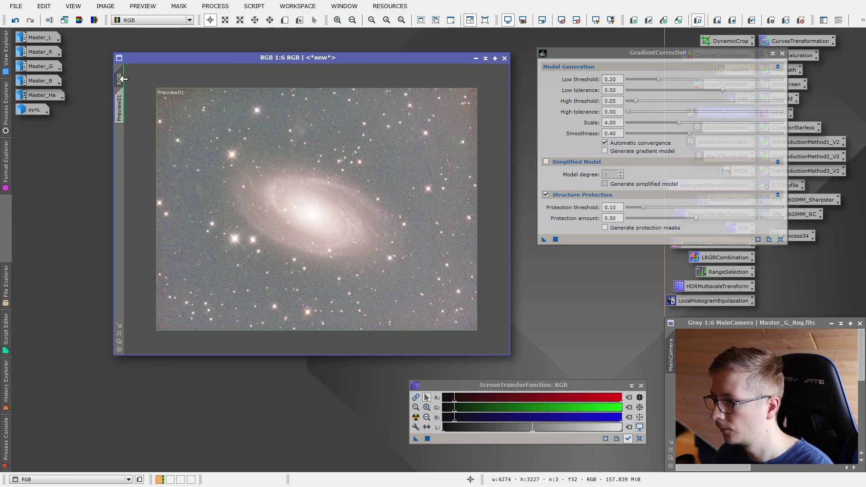
{"action": "left_click", "coordinate": [122, 114]}
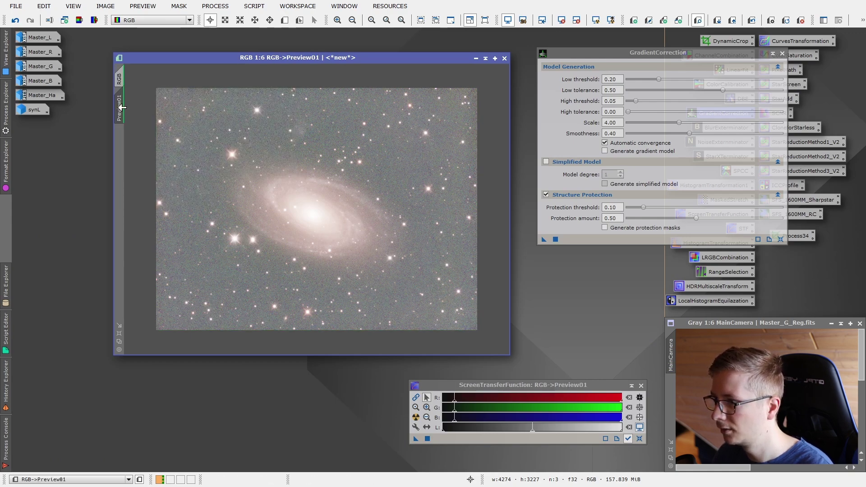
{"action": "left_click", "coordinate": [122, 79]}
{"action": "left_click", "coordinate": [123, 96]}
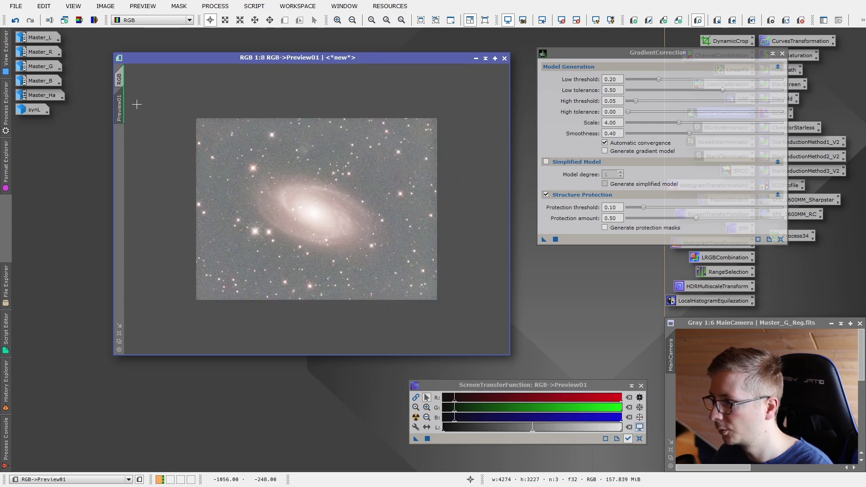
{"action": "left_click", "coordinate": [120, 79]}
{"action": "scroll", "coordinate": [157, 108], "scroll_direction": "down", "scroll_amount": 2}
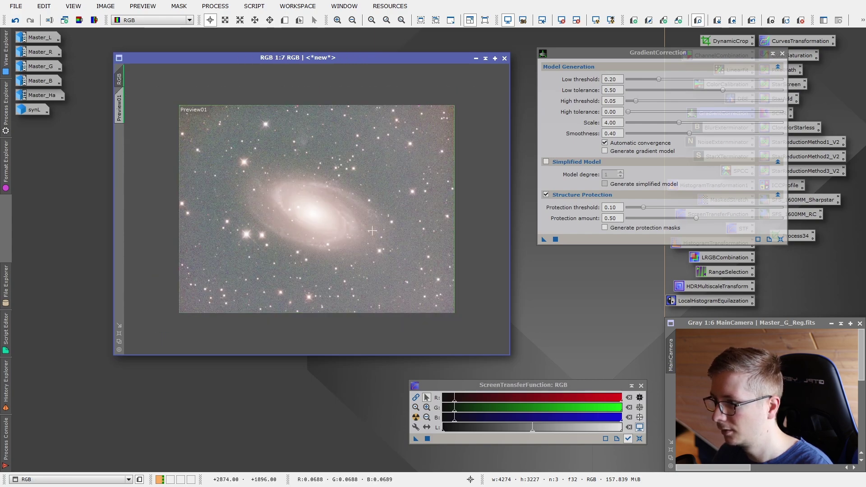
{"action": "left_click", "coordinate": [122, 98]}
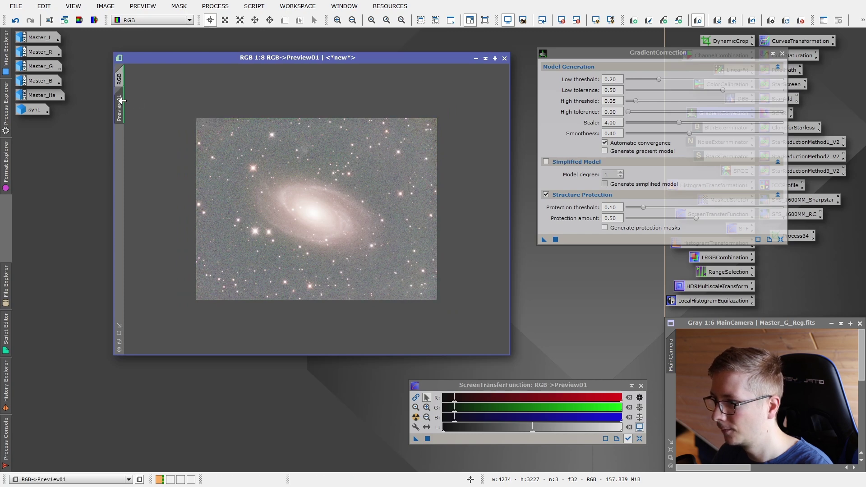
{"action": "left_click", "coordinate": [123, 73]}
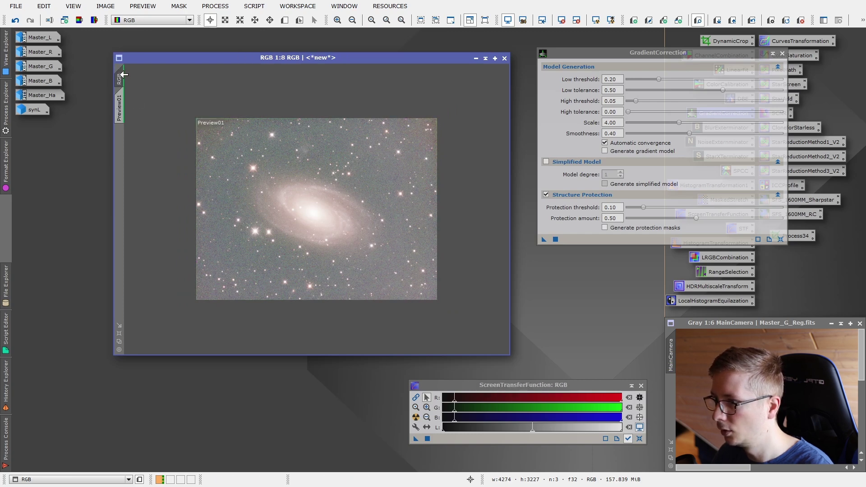
{"action": "left_click", "coordinate": [126, 108]}
{"action": "left_click", "coordinate": [125, 92]}
{"action": "left_click", "coordinate": [124, 102]}
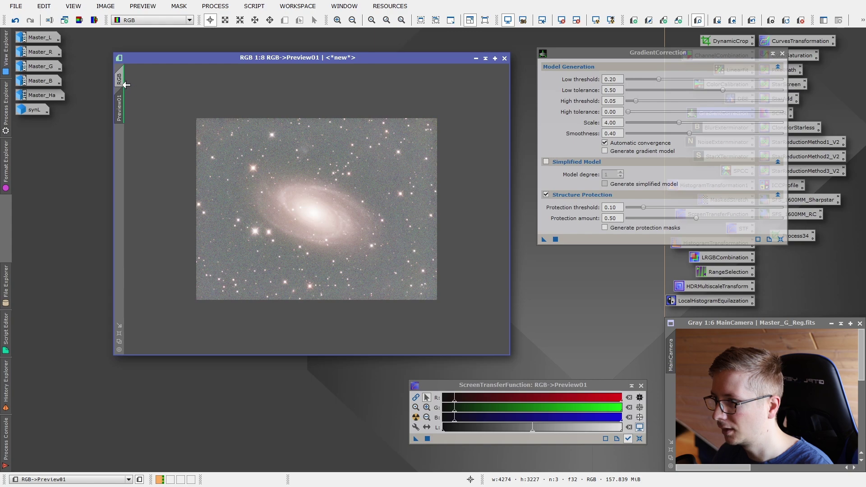
{"action": "left_click", "coordinate": [126, 86]}
{"action": "left_click", "coordinate": [124, 102]}
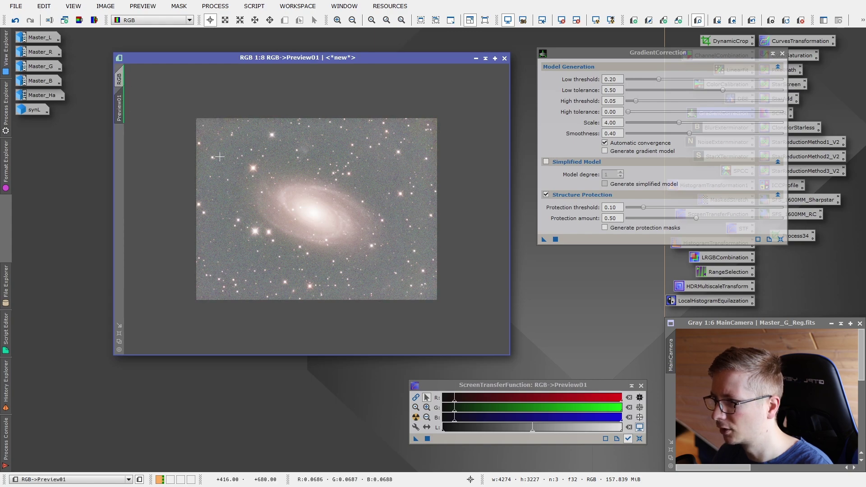
{"action": "right_click", "coordinate": [320, 185]}
Reapply GradientCorrection to Preview01 with Scale about 3 and slightly lower Smoothness
{"action": "key", "text": "Escape"}
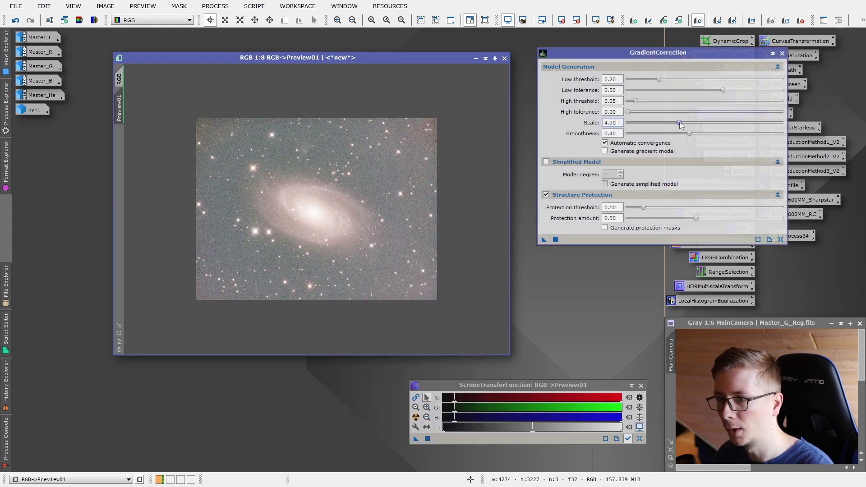
{"action": "left_click_drag", "start_coordinate": [679, 123], "coordinate": [669, 123]}
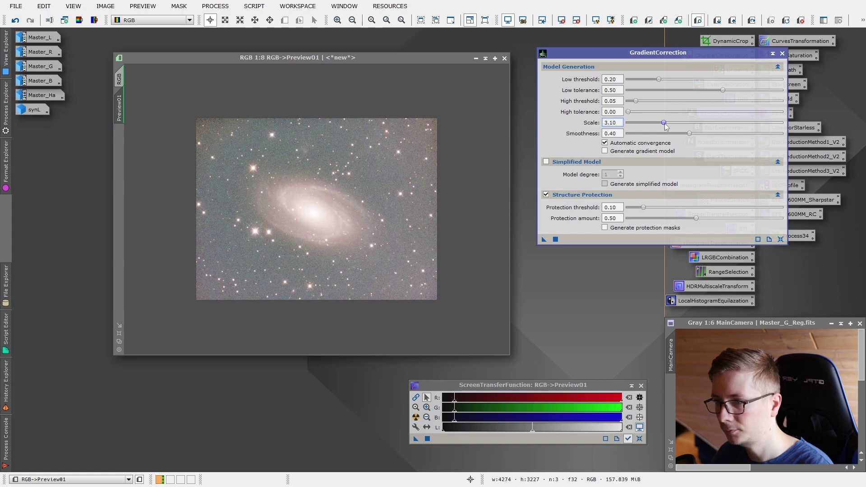
{"action": "left_click_drag", "start_coordinate": [682, 134], "coordinate": [682, 133]}
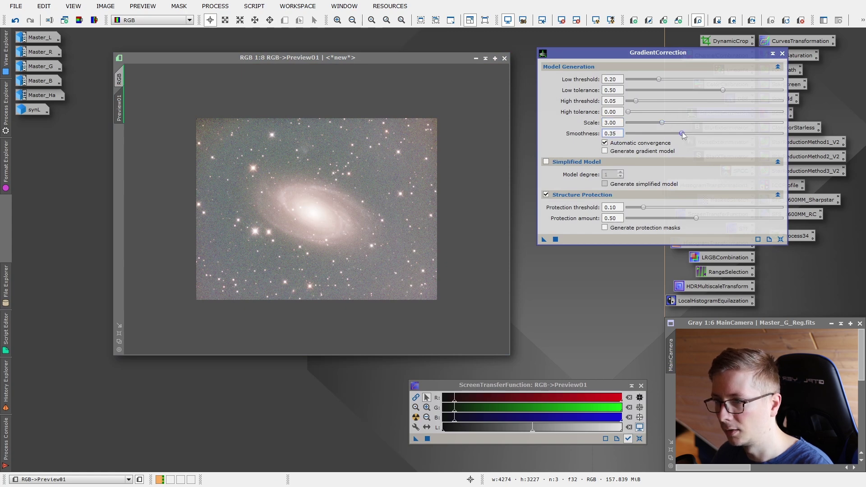
{"action": "left_click", "coordinate": [544, 239]}
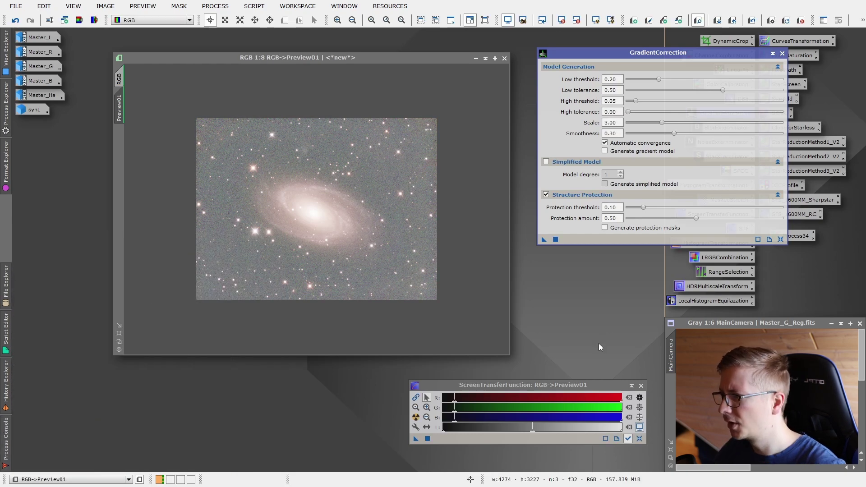
Undo then redo GradientCorrection on Preview01 to compare before and after
{"action": "right_click", "coordinate": [353, 181]}
{"action": "left_click", "coordinate": [383, 191]}
{"action": "right_click", "coordinate": [411, 191]}
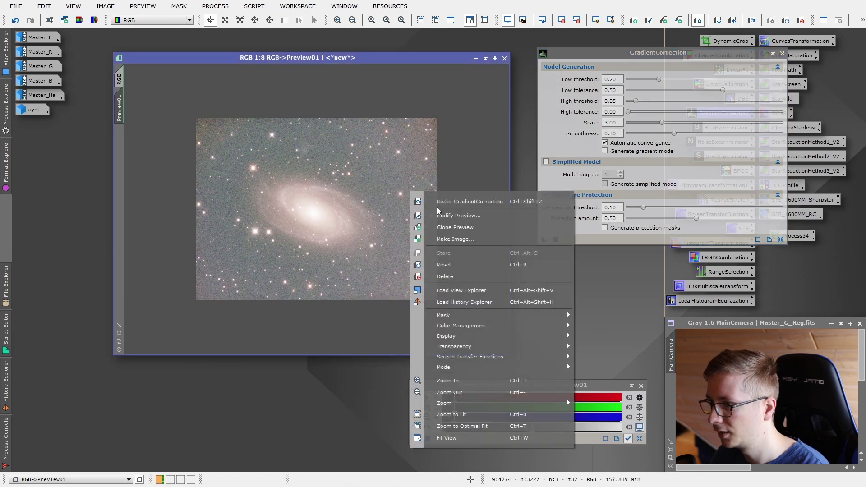
{"action": "right_click", "coordinate": [234, 150]}
{"action": "left_click", "coordinate": [253, 161]}
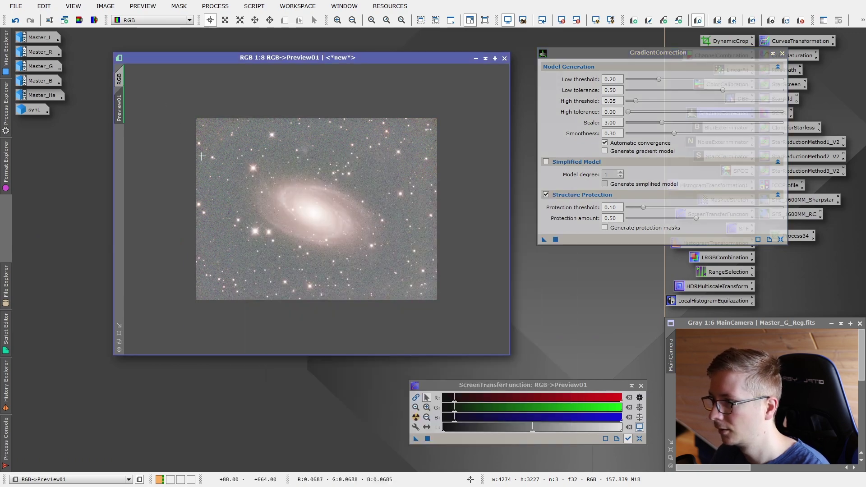
Flip between the full RGB image and Preview01, ending on the RGB image
{"action": "left_click", "coordinate": [121, 76]}
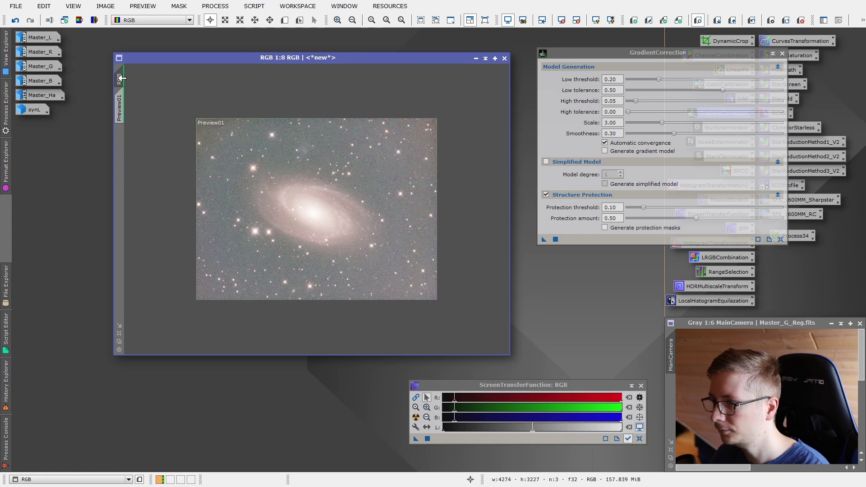
{"action": "left_click", "coordinate": [120, 108]}
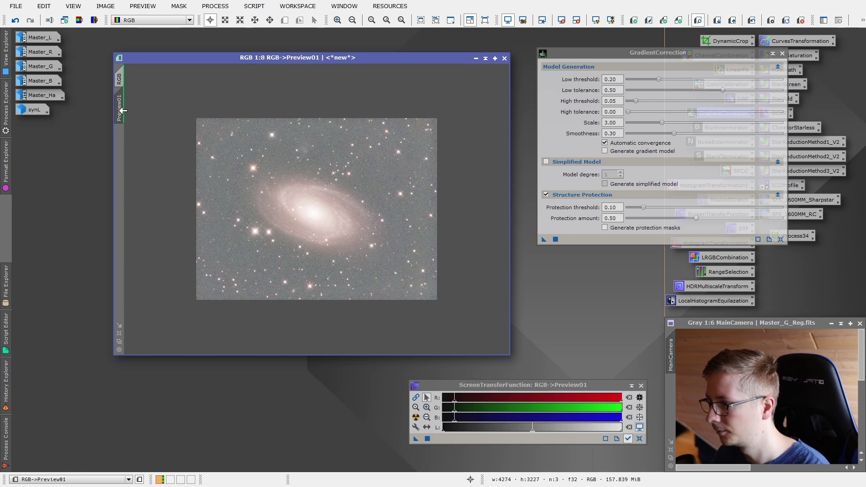
{"action": "left_click", "coordinate": [120, 78]}
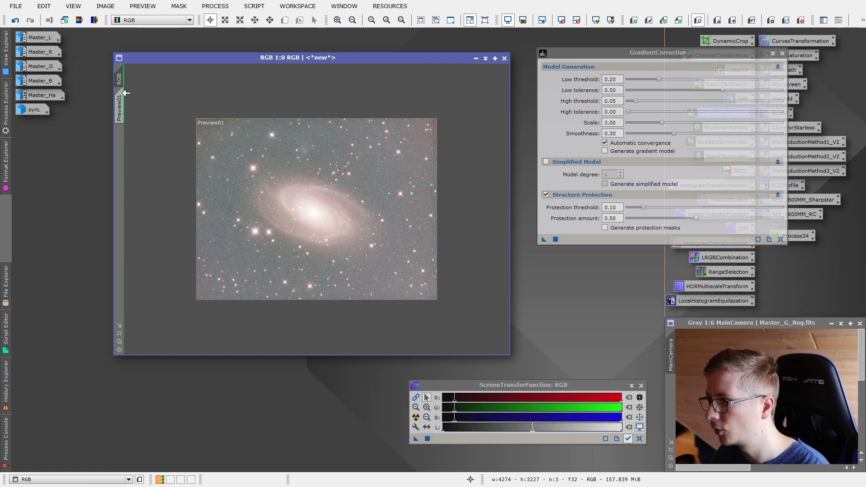
{"action": "left_click", "coordinate": [124, 100]}
{"action": "left_click", "coordinate": [123, 80]}
{"action": "left_click", "coordinate": [120, 103]}
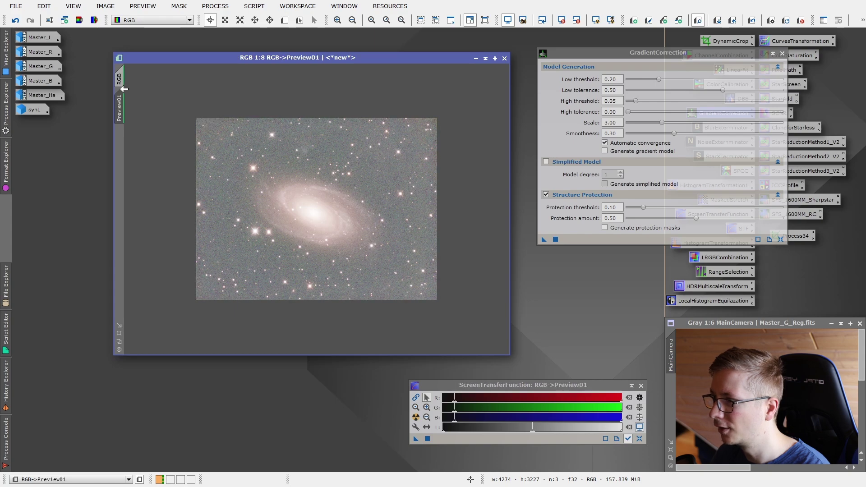
{"action": "left_click", "coordinate": [120, 79]}
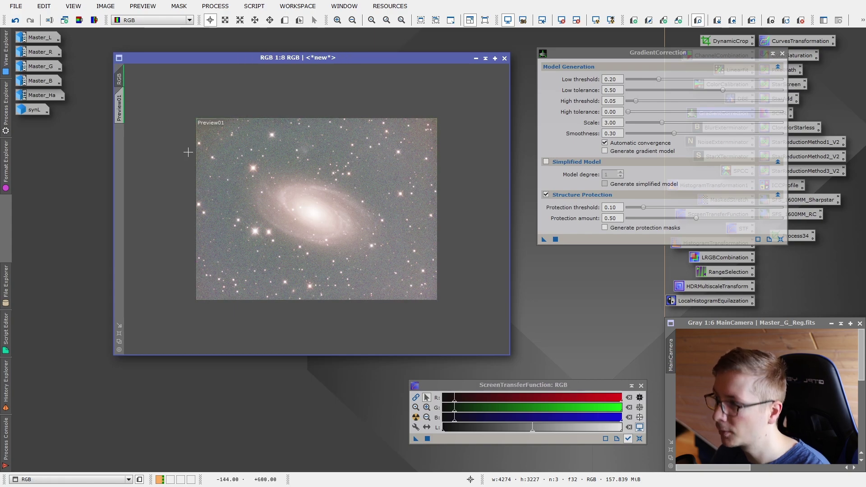
{"action": "scroll", "coordinate": [312, 214], "scroll_direction": "up", "scroll_amount": 3}
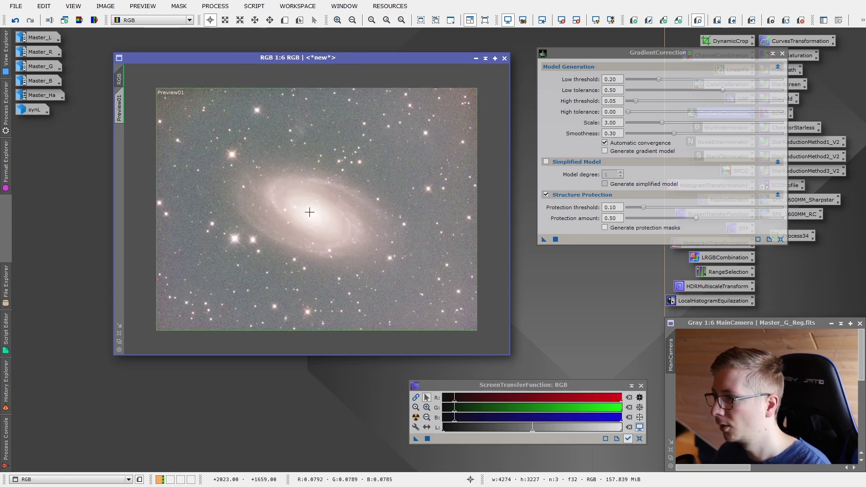
{"action": "scroll", "coordinate": [311, 214], "scroll_direction": "down", "scroll_amount": 1}
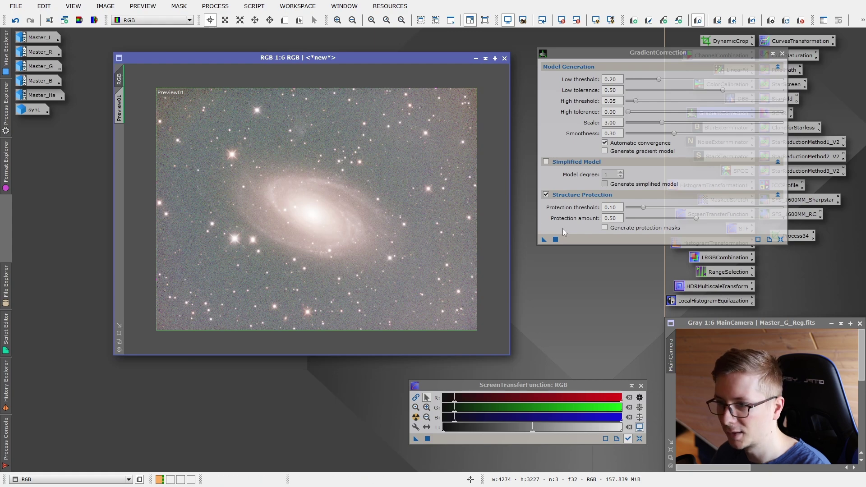
Apply GradientCorrection to the full RGB image, then minimise it to an icon
{"action": "left_click", "coordinate": [546, 240]}
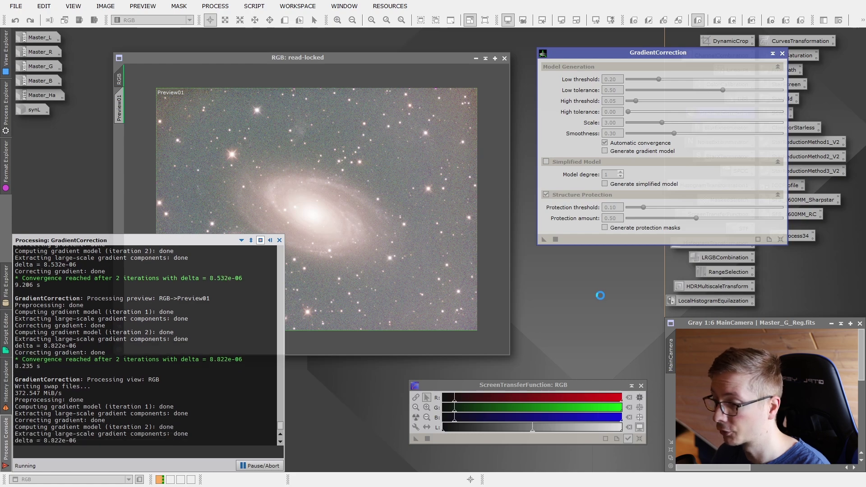
{"action": "left_click", "coordinate": [476, 59]}
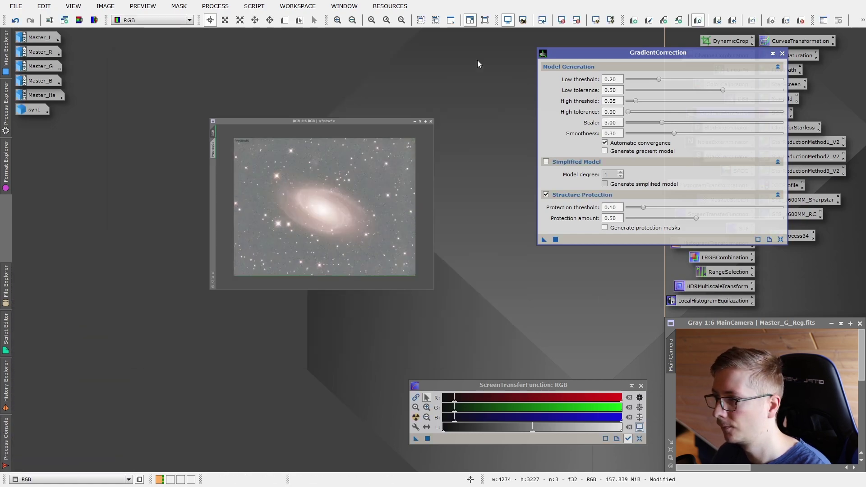
Park the RGB icon and reopen synL, fitted to its window and auto-stretched
{"action": "left_click_drag", "start_coordinate": [354, 210], "coordinate": [43, 128]}
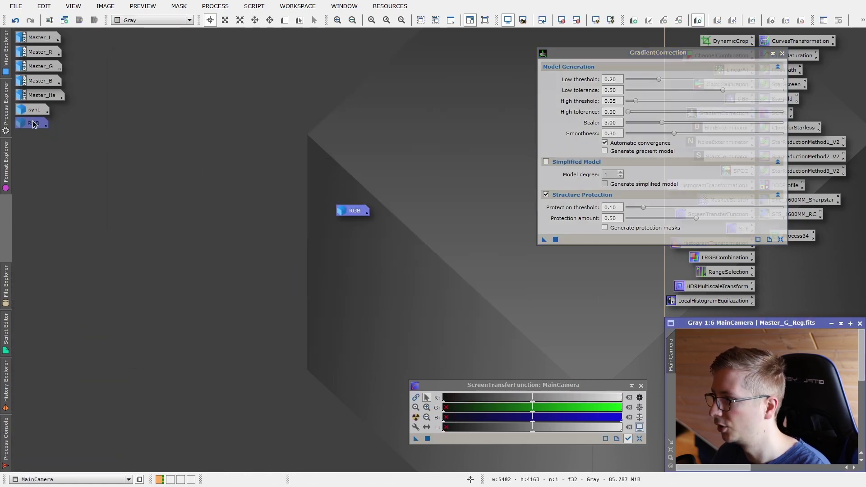
{"action": "double_click", "coordinate": [28, 112]}
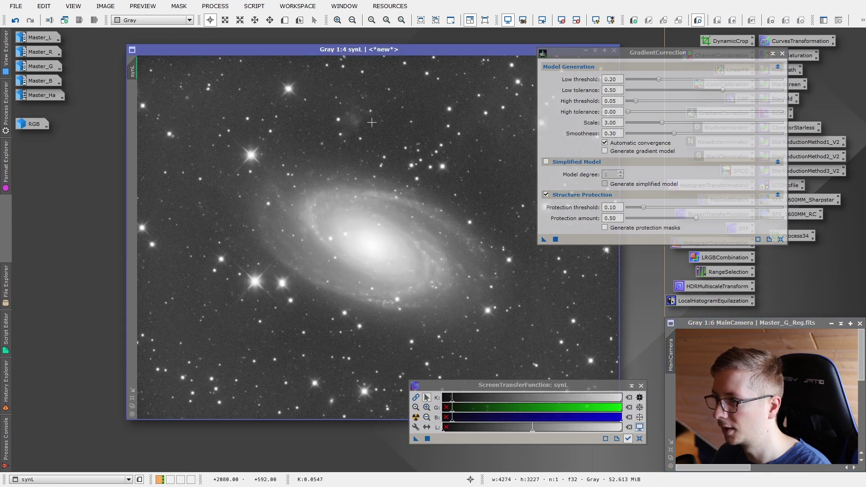
{"action": "left_click", "coordinate": [134, 406]}
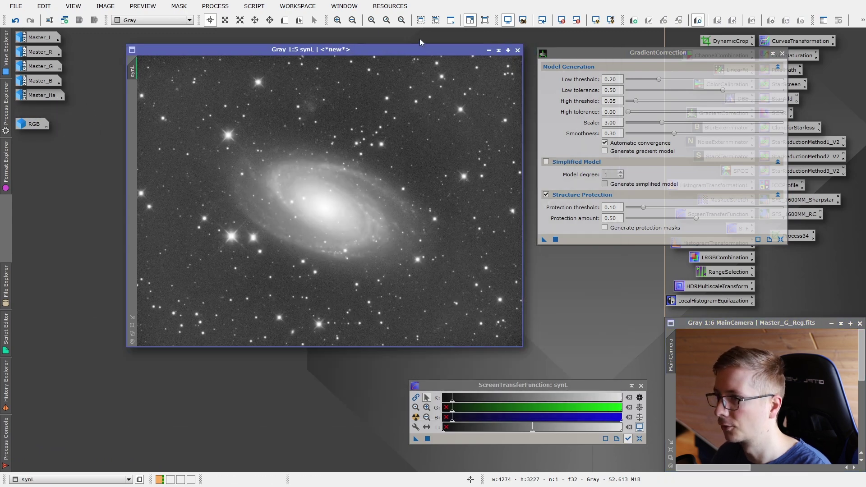
{"action": "left_click_drag", "start_coordinate": [400, 48], "coordinate": [373, 53]}
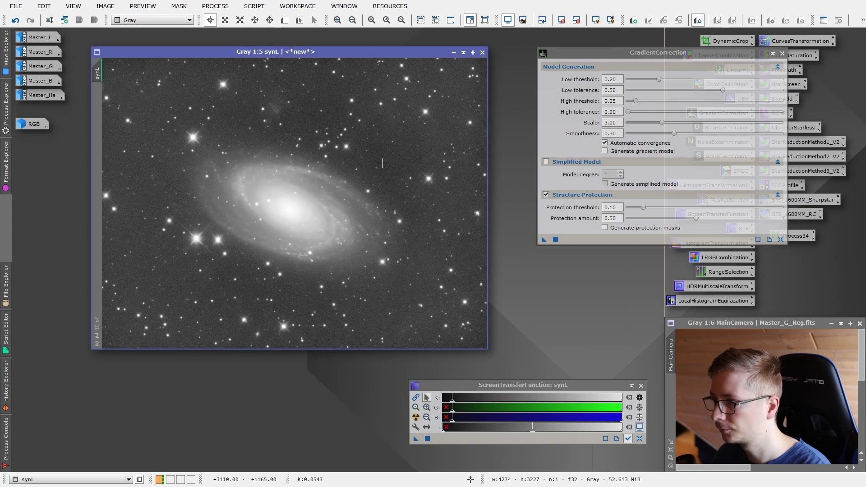
{"action": "scroll", "coordinate": [383, 163], "scroll_direction": "down", "scroll_amount": 1}
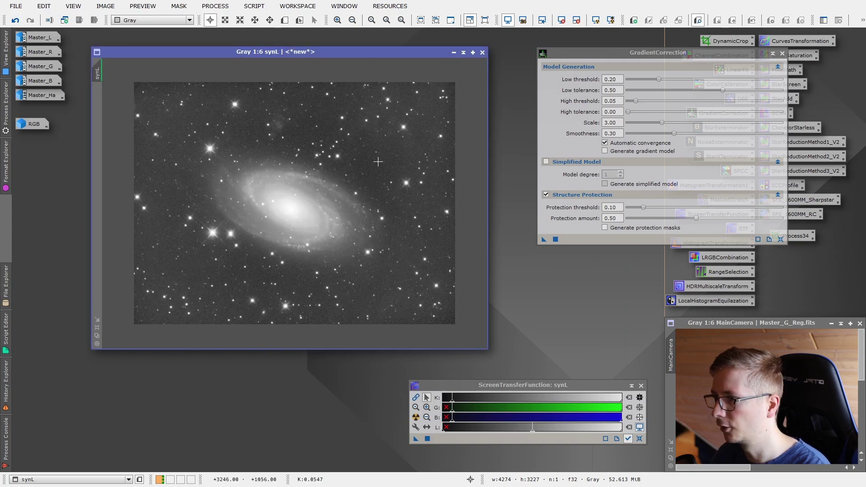
{"action": "left_click", "coordinate": [610, 20]}
Switch off Structure Protection and create Preview01 covering the whole synL image
{"action": "scroll", "coordinate": [410, 187], "scroll_direction": "down", "scroll_amount": 1}
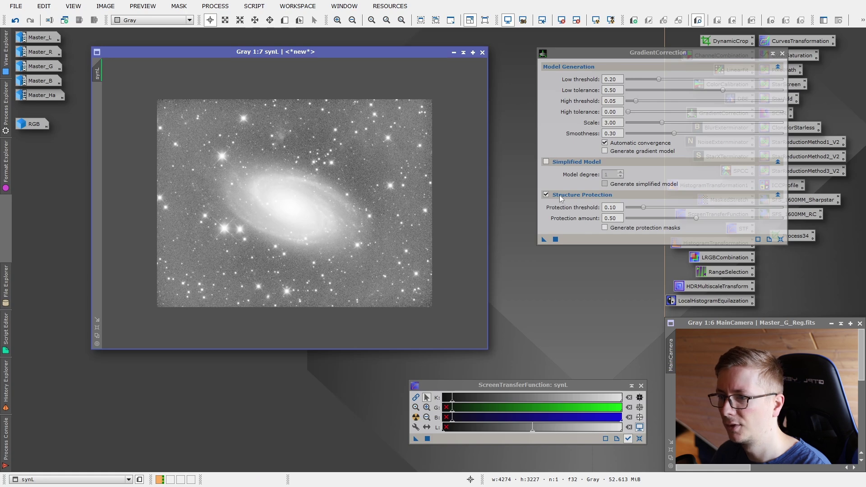
{"action": "mouse_move", "coordinate": [560, 195]}
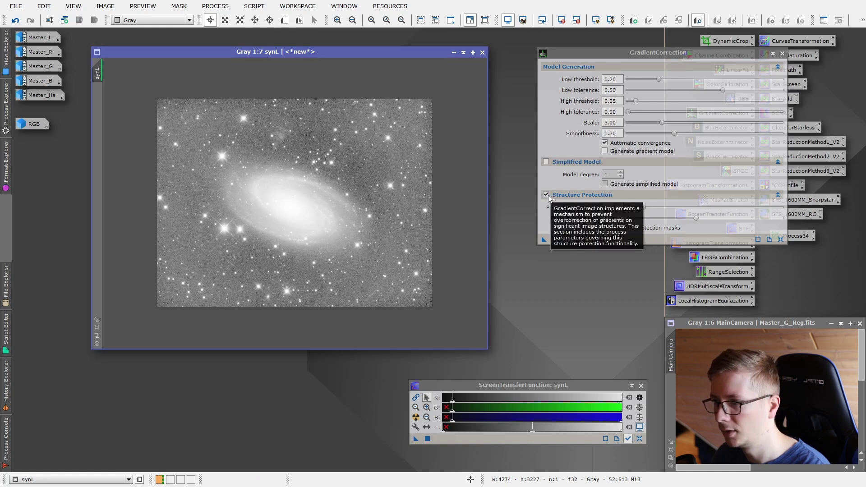
{"action": "left_click", "coordinate": [546, 195]}
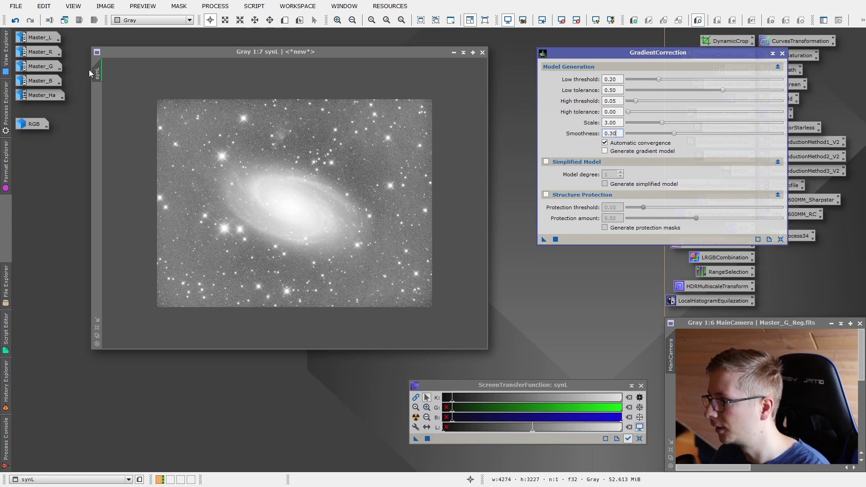
{"action": "left_click_drag", "start_coordinate": [101, 72], "coordinate": [100, 102]}
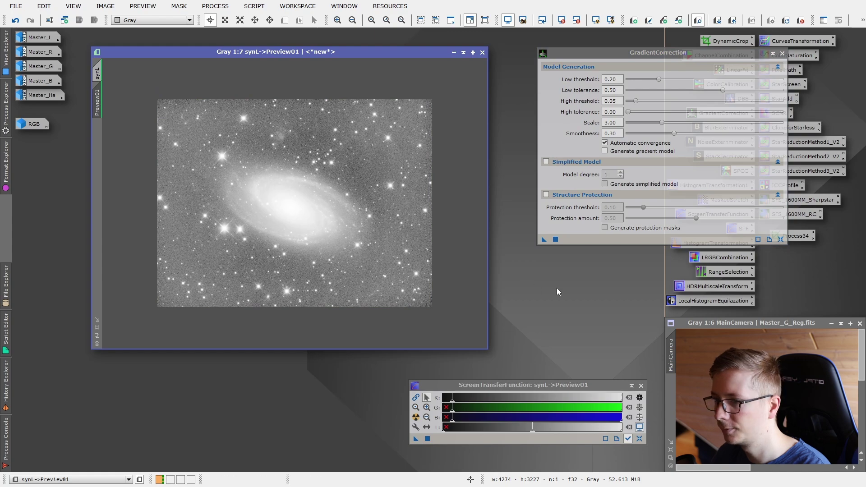
Run GradientCorrection on synL's Preview01 and re-auto-stretch the preview display
{"action": "left_click", "coordinate": [556, 240]}
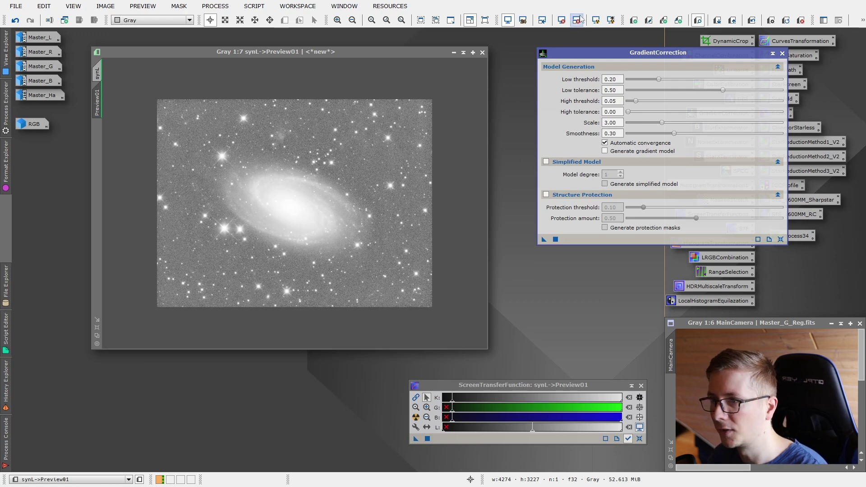
{"action": "left_click", "coordinate": [561, 20]}
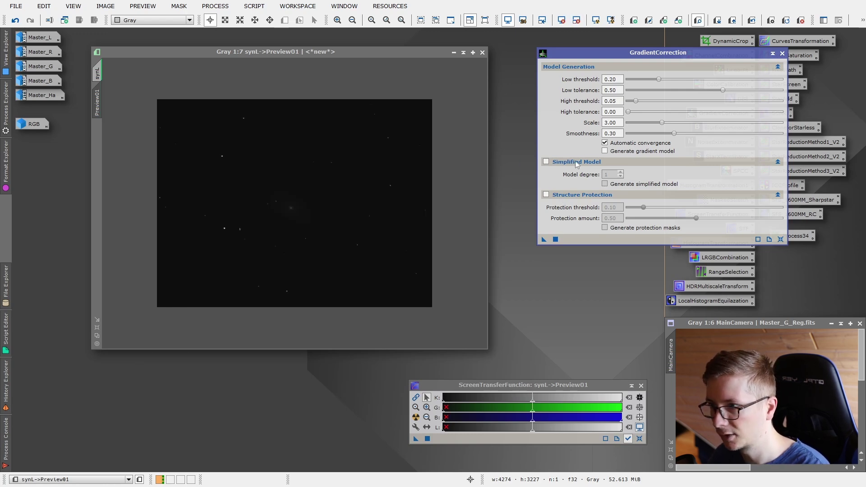
{"action": "left_click", "coordinate": [596, 20]}
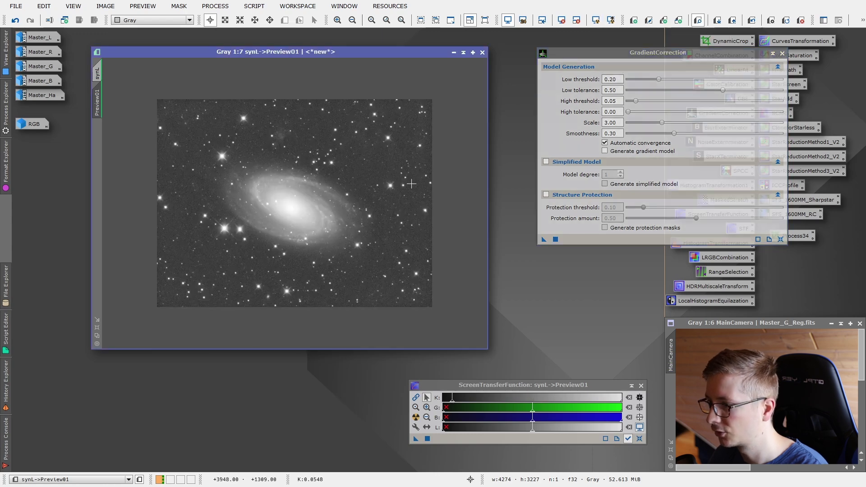
{"action": "scroll", "coordinate": [311, 226], "scroll_direction": "up", "scroll_amount": 5}
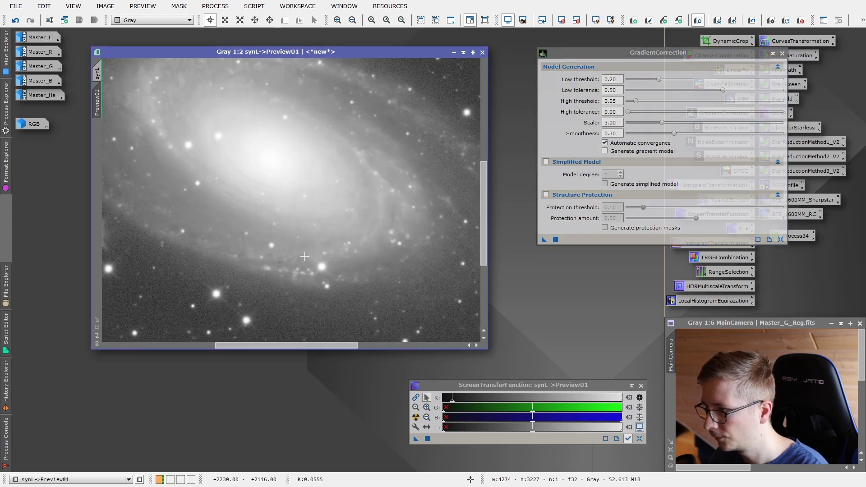
{"action": "scroll", "coordinate": [305, 257], "scroll_direction": "down", "scroll_amount": 1}
Compare Preview01 before and after by alternating Undo and Redo, ending with the correction applied
{"action": "right_click", "coordinate": [377, 260]}
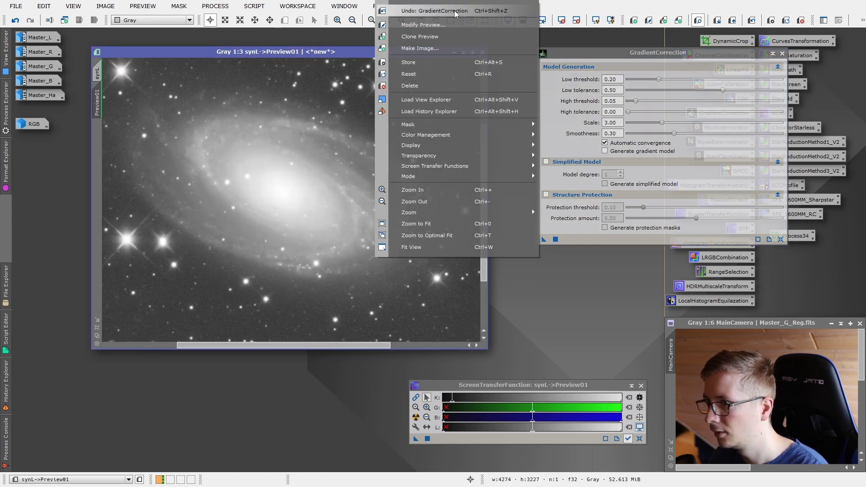
{"action": "left_click", "coordinate": [467, 12]}
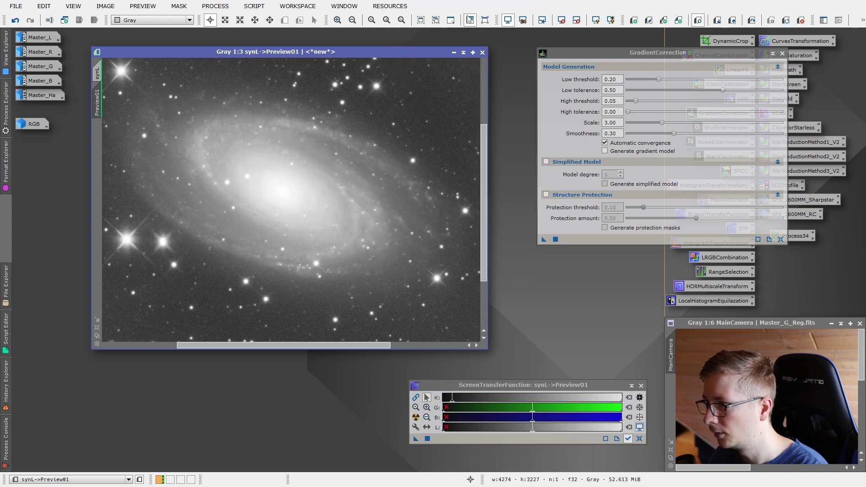
{"action": "right_click", "coordinate": [461, 114]}
{"action": "left_click", "coordinate": [498, 123]}
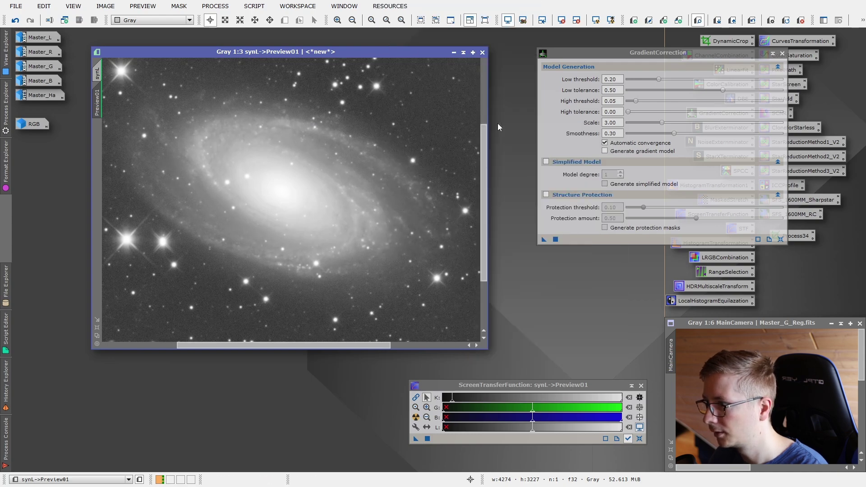
{"action": "right_click", "coordinate": [476, 86]}
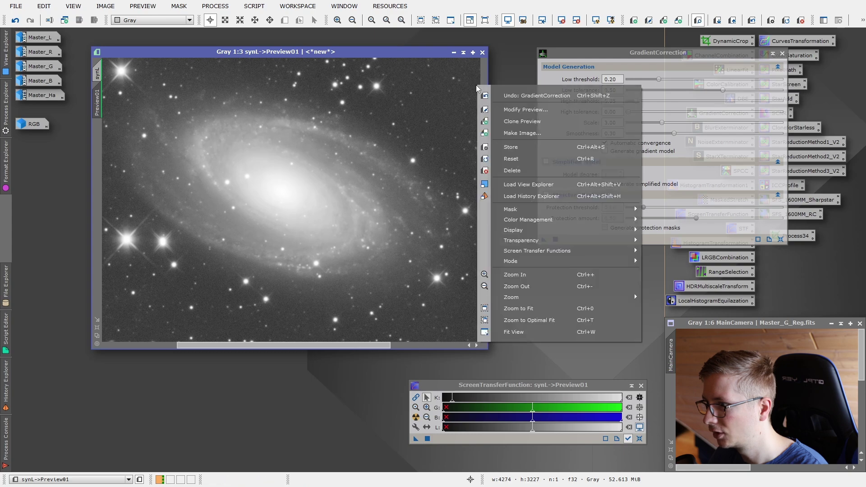
{"action": "left_click", "coordinate": [482, 96]}
{"action": "right_click", "coordinate": [453, 93]}
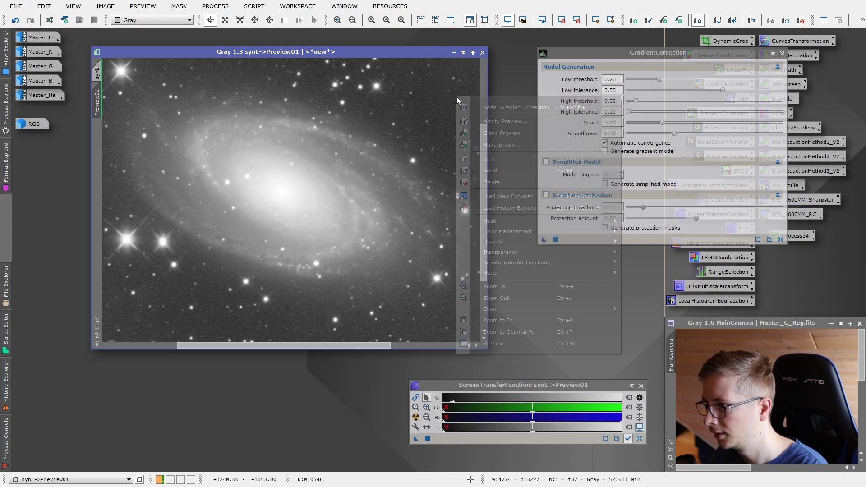
{"action": "left_click", "coordinate": [500, 108]}
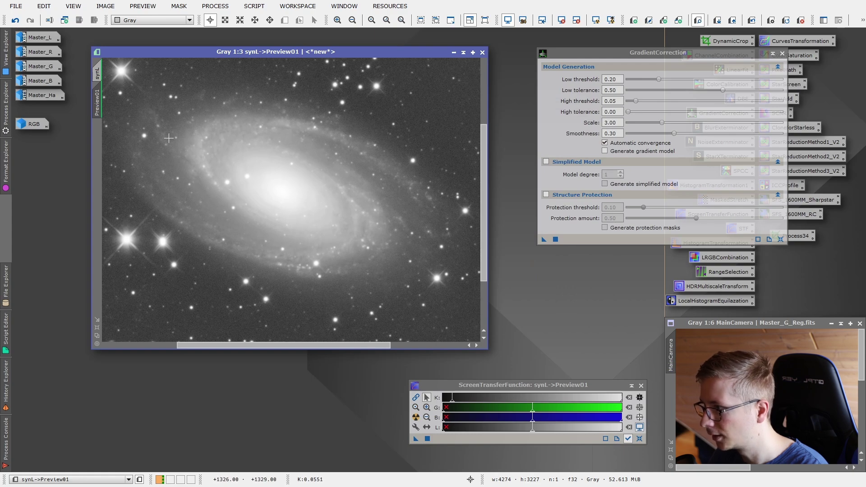
{"action": "right_click", "coordinate": [477, 88]}
{"action": "left_click", "coordinate": [515, 98]}
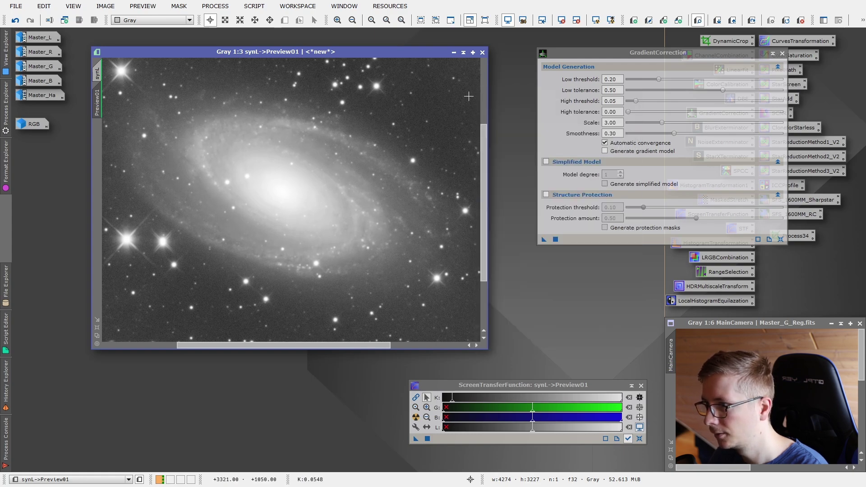
{"action": "right_click", "coordinate": [470, 97]}
{"action": "left_click", "coordinate": [494, 107]}
{"action": "scroll", "coordinate": [411, 138], "scroll_direction": "down", "scroll_amount": 4}
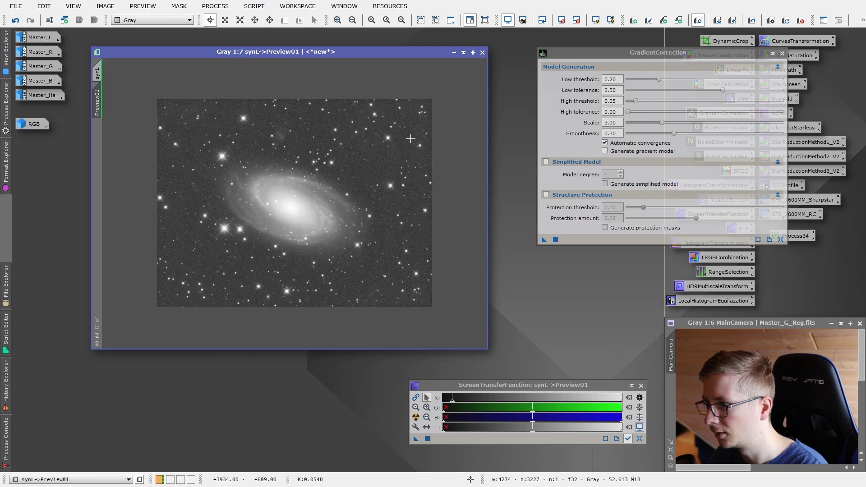
{"action": "left_click", "coordinate": [610, 20]}
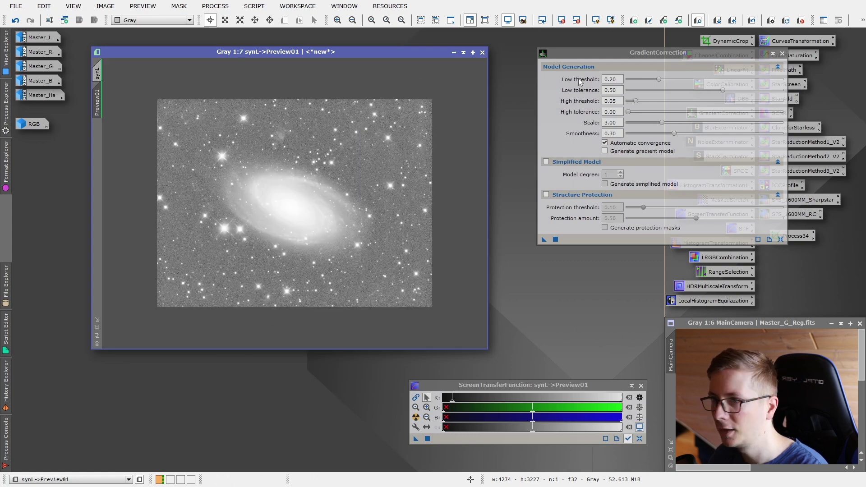
{"action": "left_click", "coordinate": [596, 19]}
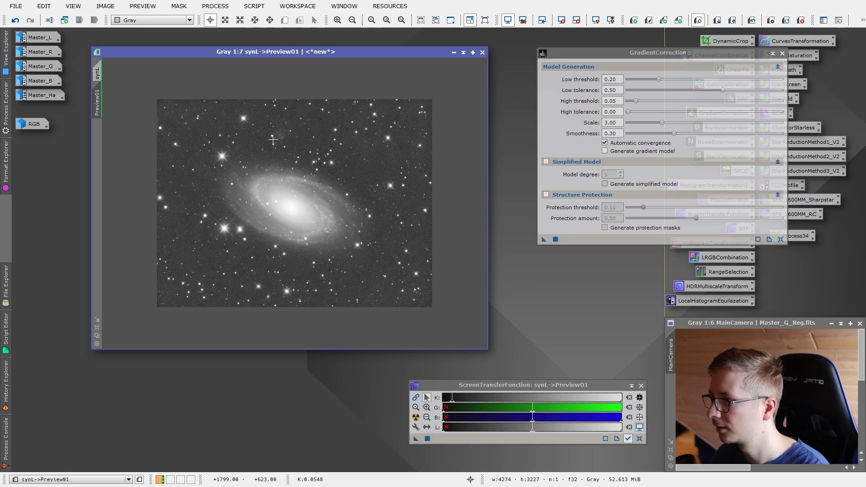
Apply GradientCorrection to the full synL main view and bring it forward
{"action": "left_click", "coordinate": [97, 73]}
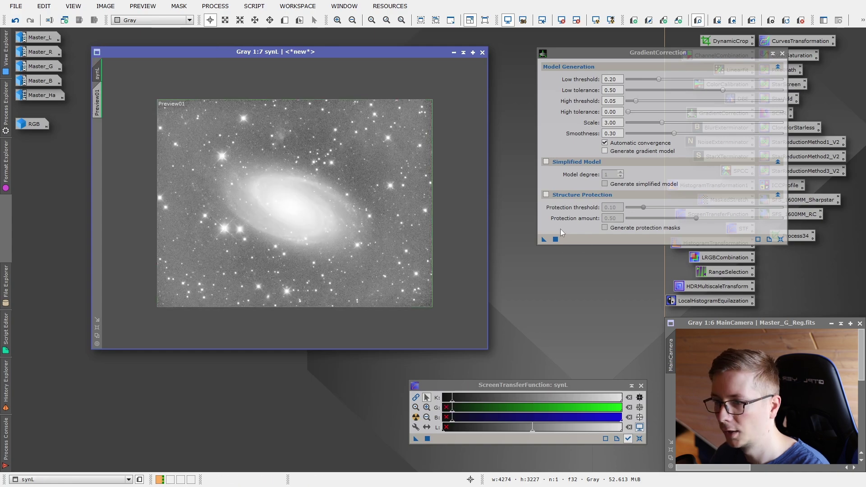
{"action": "left_click", "coordinate": [555, 240]}
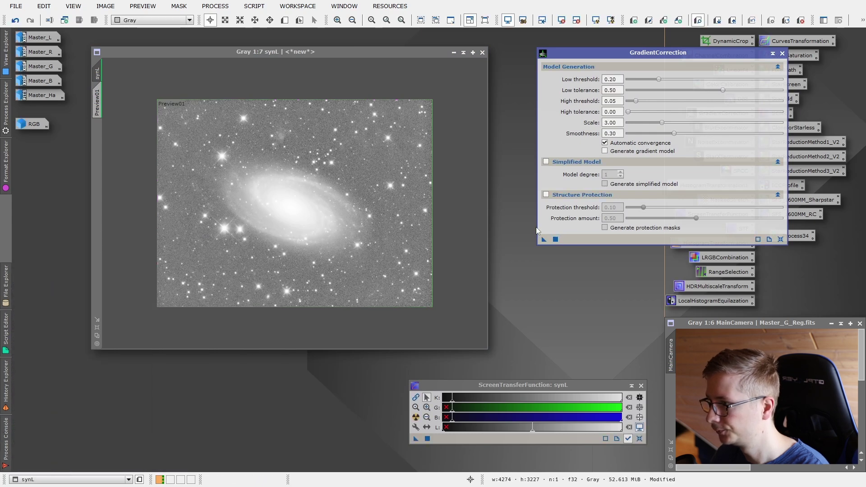
{"action": "left_click", "coordinate": [482, 54]}
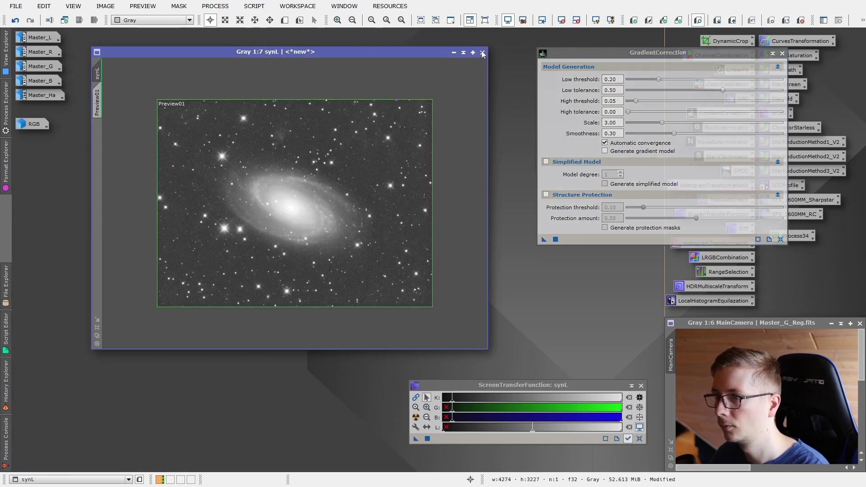
Minimize synL to an icon and open the Master_Ha image
{"action": "left_click", "coordinate": [454, 53]}
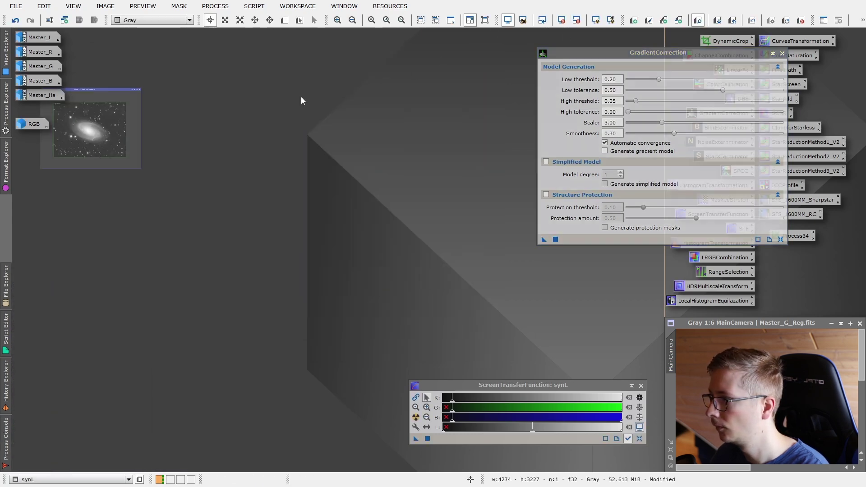
{"action": "double_click", "coordinate": [23, 96]}
{"action": "left_click_drag", "start_coordinate": [363, 83], "coordinate": [361, 60]}
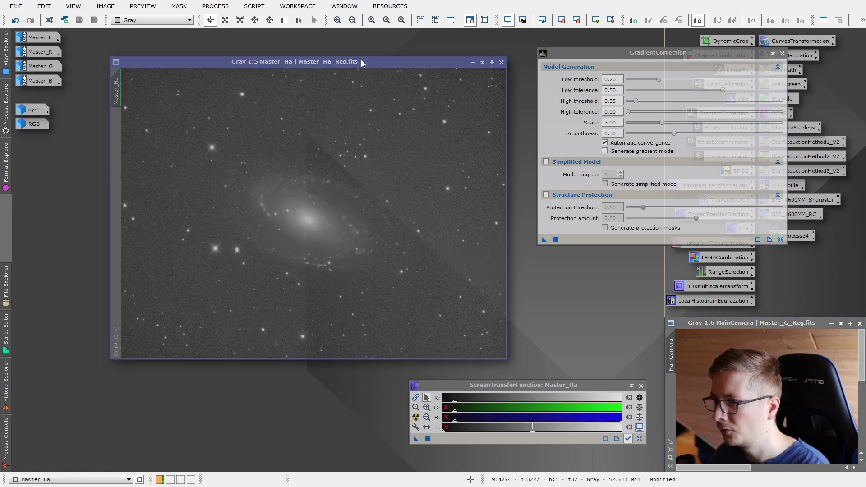
{"action": "scroll", "coordinate": [356, 184], "scroll_direction": "down", "scroll_amount": 1}
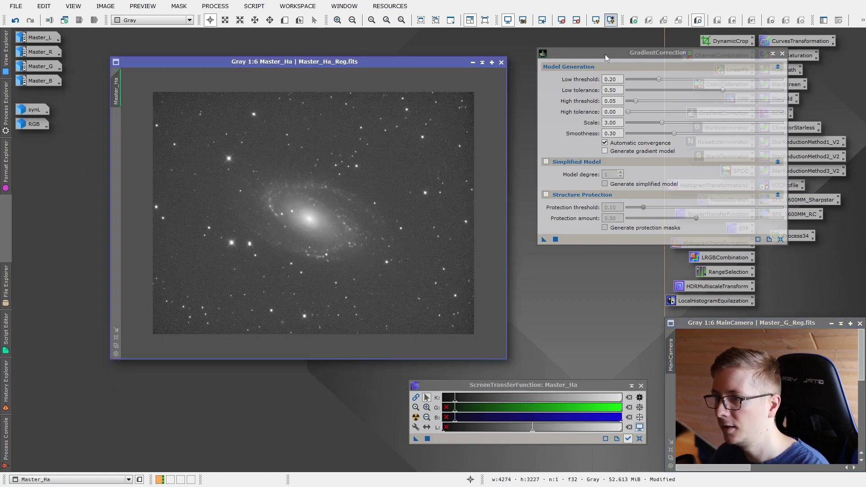
Auto-stretch Master_Ha with Ctrl+A, then apply GradientCorrection with Structure Protection on
{"action": "key", "text": "ctrl+a"}
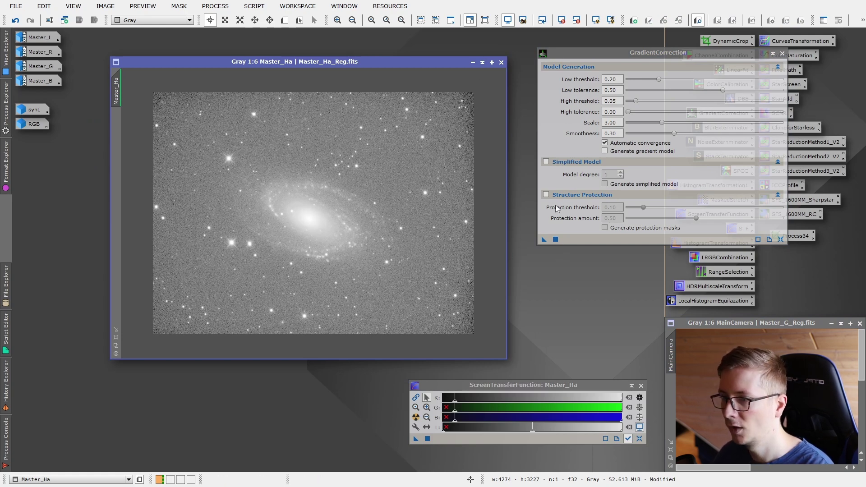
{"action": "left_click", "coordinate": [546, 195]}
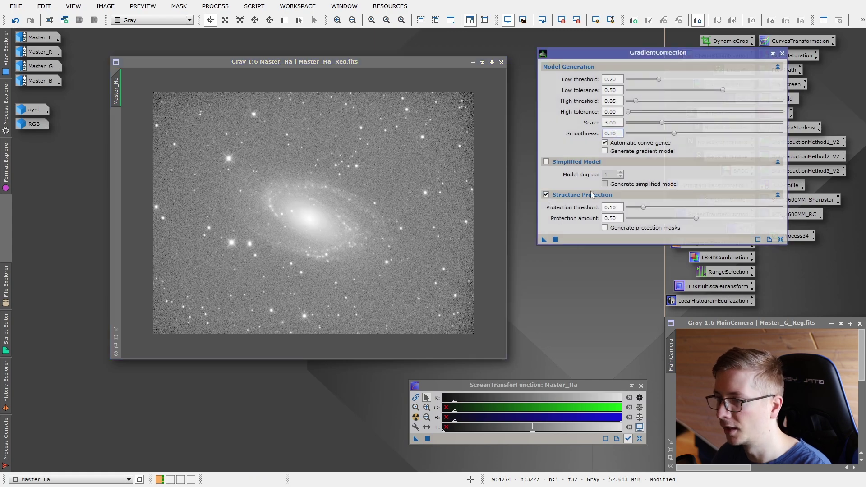
{"action": "left_click", "coordinate": [555, 240]}
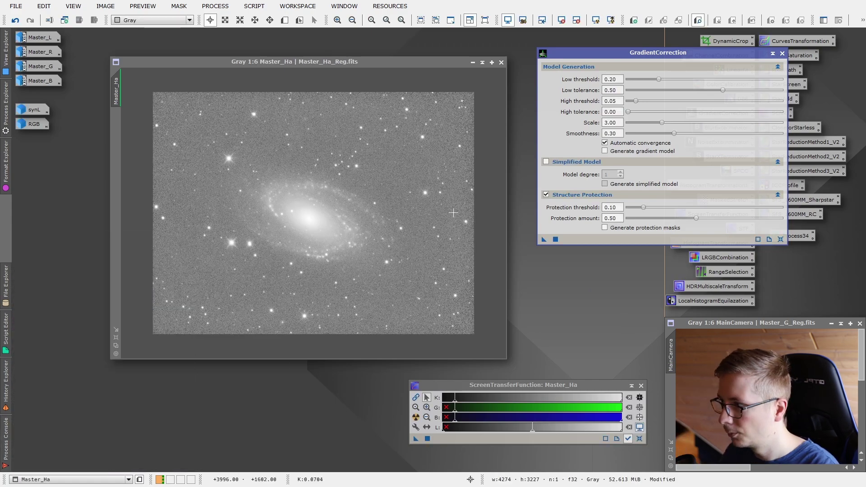
Alternate Undo and Redo of GradientCorrection on Master_Ha, ending on Redo
{"action": "right_click", "coordinate": [467, 171]}
{"action": "left_click", "coordinate": [481, 177]}
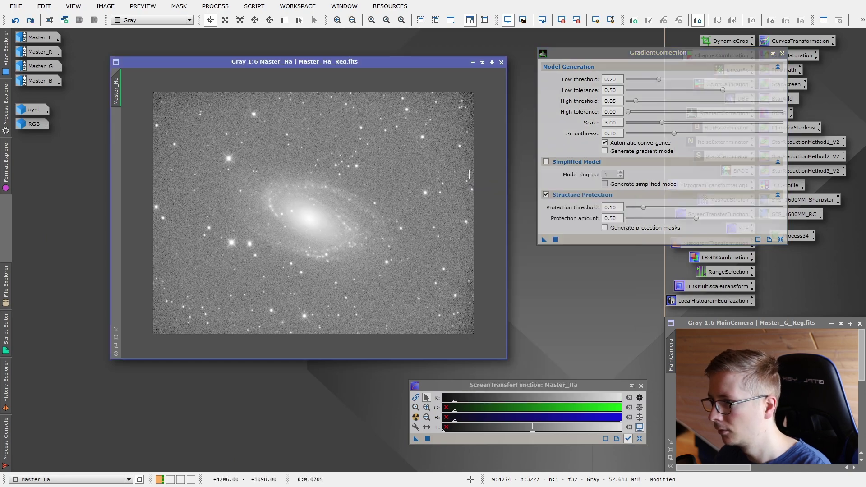
{"action": "right_click", "coordinate": [469, 173]}
{"action": "left_click", "coordinate": [481, 191]}
{"action": "right_click", "coordinate": [471, 185]}
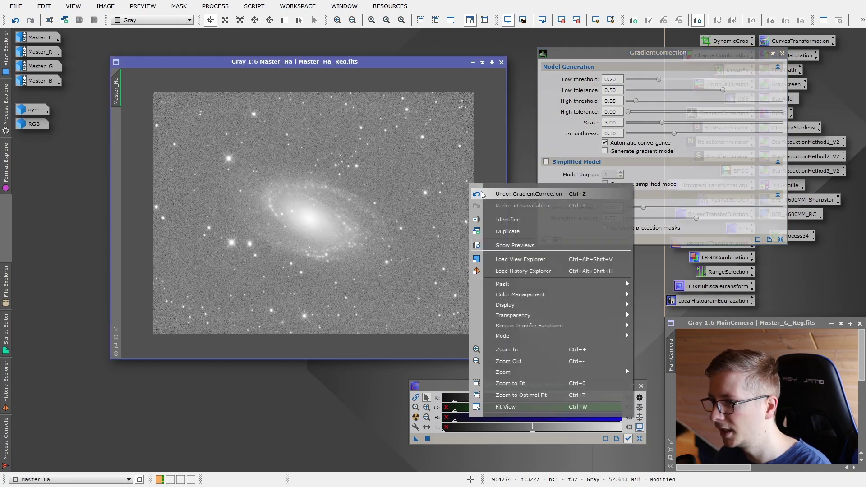
{"action": "left_click", "coordinate": [482, 194]}
{"action": "right_click", "coordinate": [469, 198]}
{"action": "left_click", "coordinate": [488, 220]}
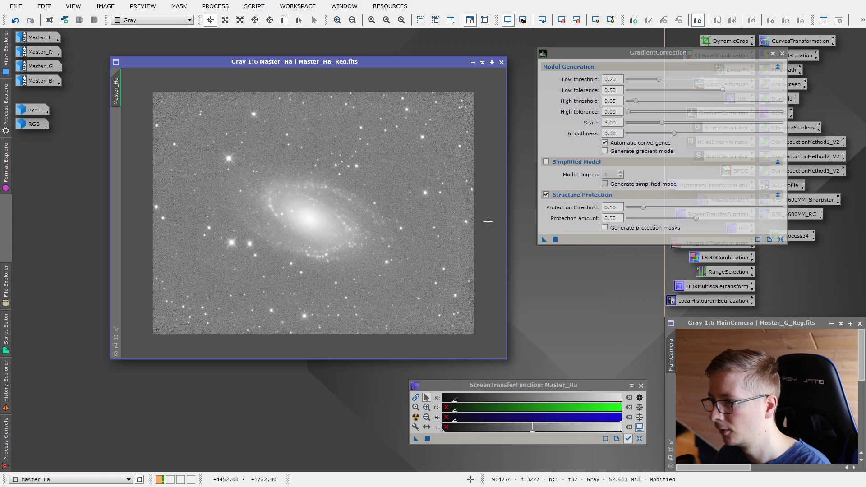
{"action": "right_click", "coordinate": [458, 187]}
{"action": "left_click", "coordinate": [476, 197]}
{"action": "right_click", "coordinate": [471, 195]}
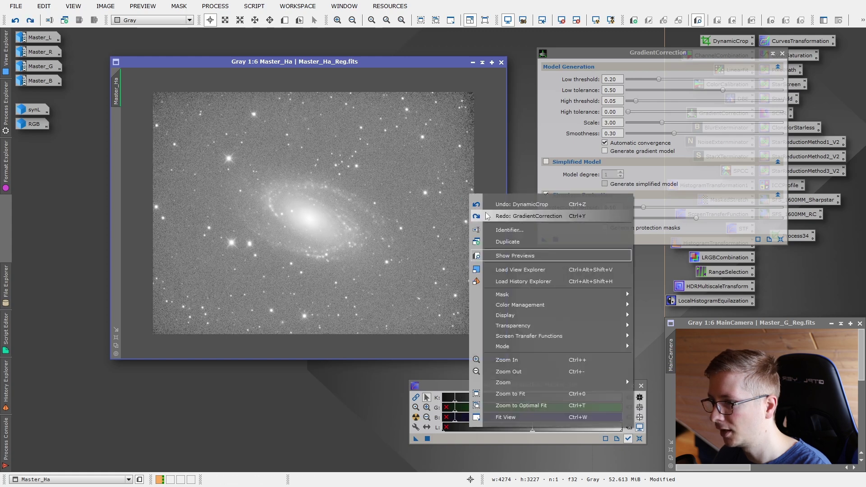
{"action": "left_click", "coordinate": [488, 215]}
{"action": "right_click", "coordinate": [471, 199]}
{"action": "left_click", "coordinate": [483, 205]}
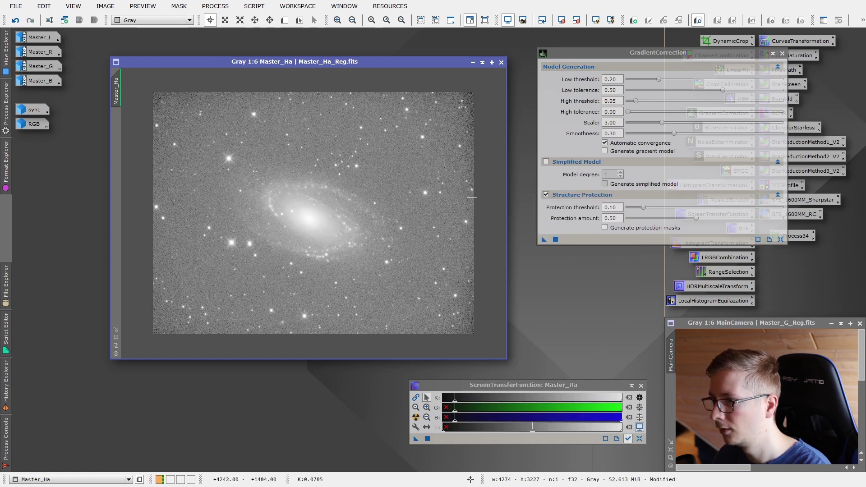
{"action": "right_click", "coordinate": [469, 195]}
{"action": "left_click", "coordinate": [486, 216]}
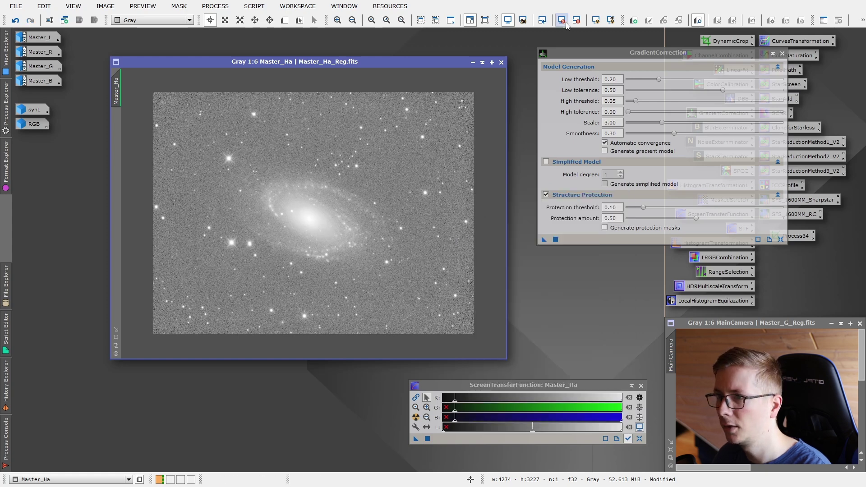
Turn off the STF auto-stretch and inspect Master_Ha at 1:1
{"action": "left_click", "coordinate": [596, 20]}
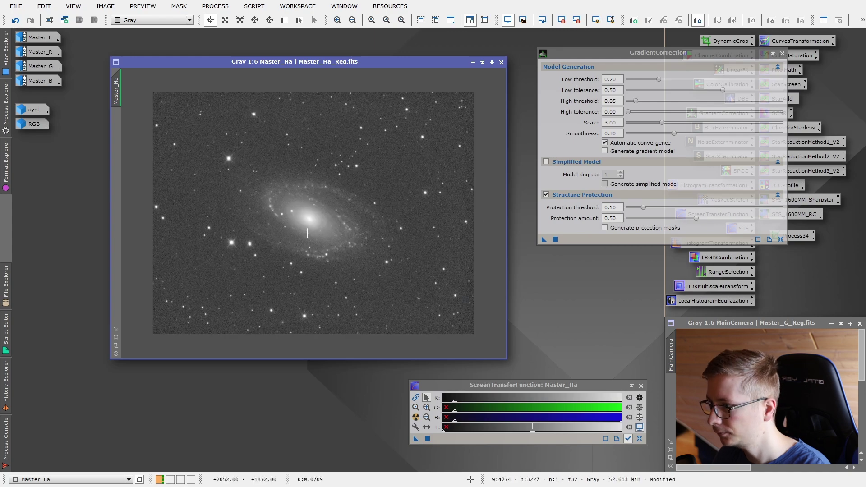
{"action": "scroll", "coordinate": [312, 263], "scroll_direction": "up", "scroll_amount": 4}
{"action": "scroll", "coordinate": [305, 260], "scroll_direction": "up", "scroll_amount": 1}
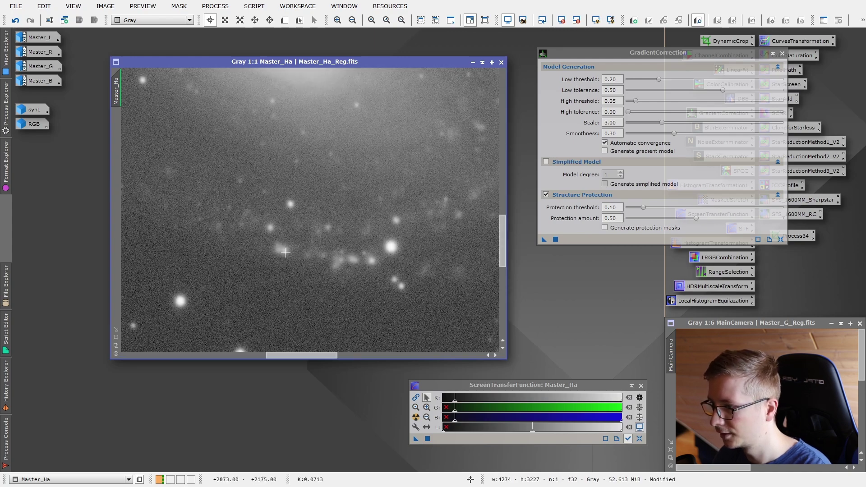
{"action": "left_click_drag", "start_coordinate": [454, 173], "coordinate": [277, 129]}
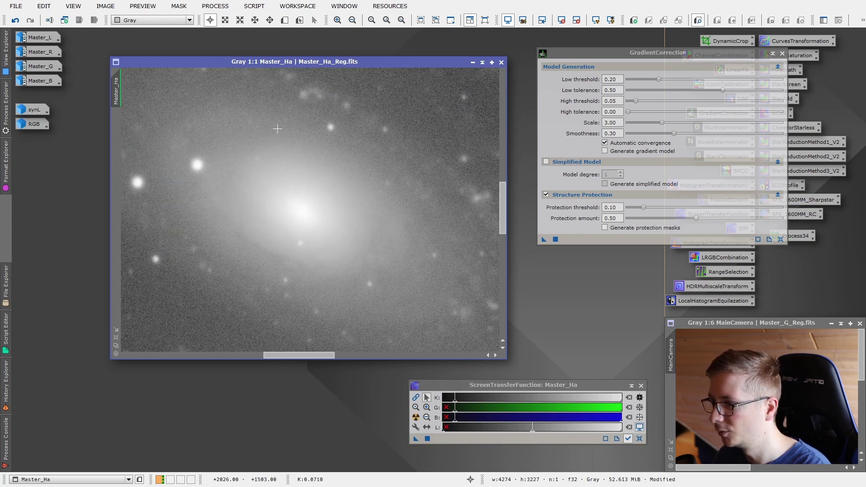
{"action": "scroll", "coordinate": [301, 239], "scroll_direction": "down", "scroll_amount": 4}
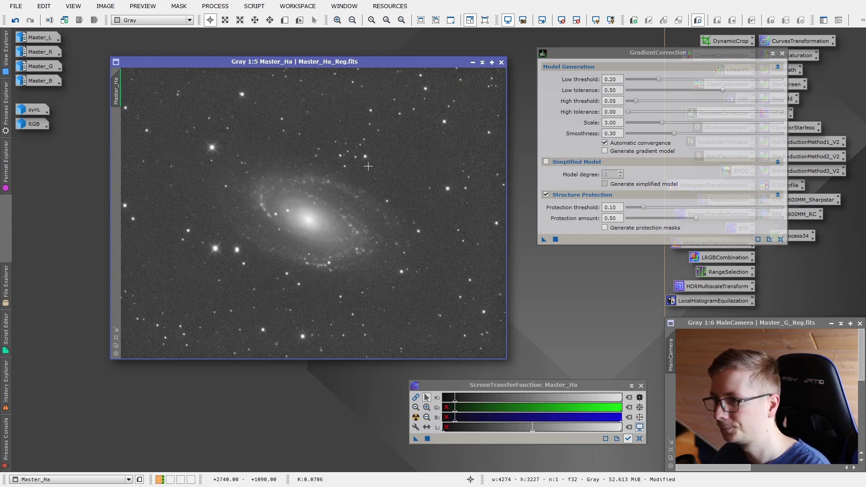